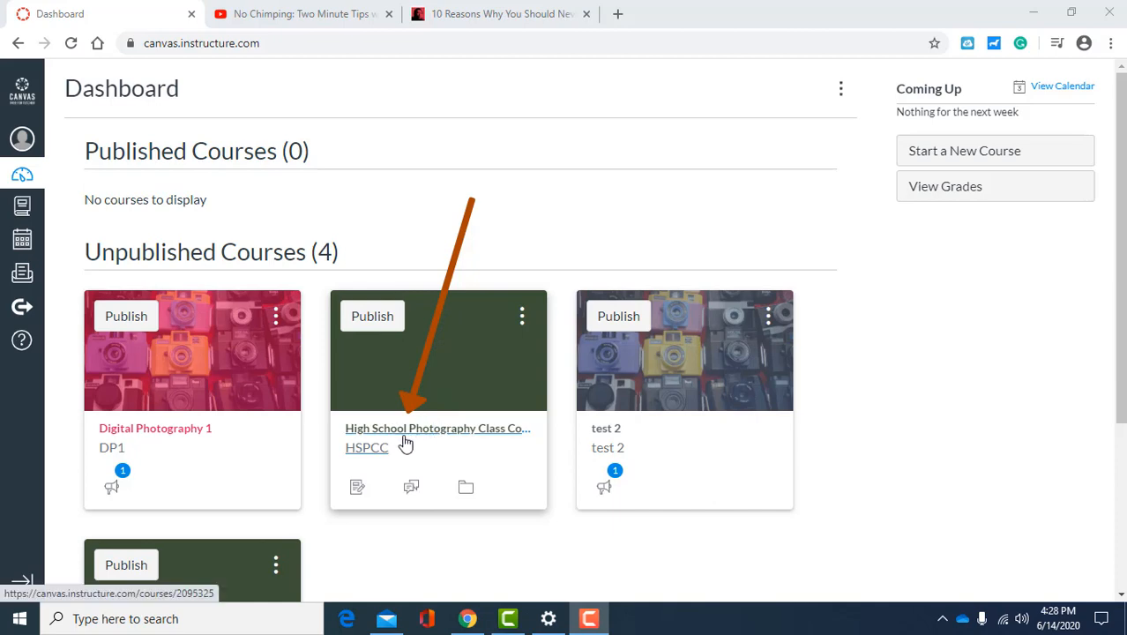
Step: Open the High School Photography Class Collaboration Group course and go to its list of quizzes
click(429, 376)
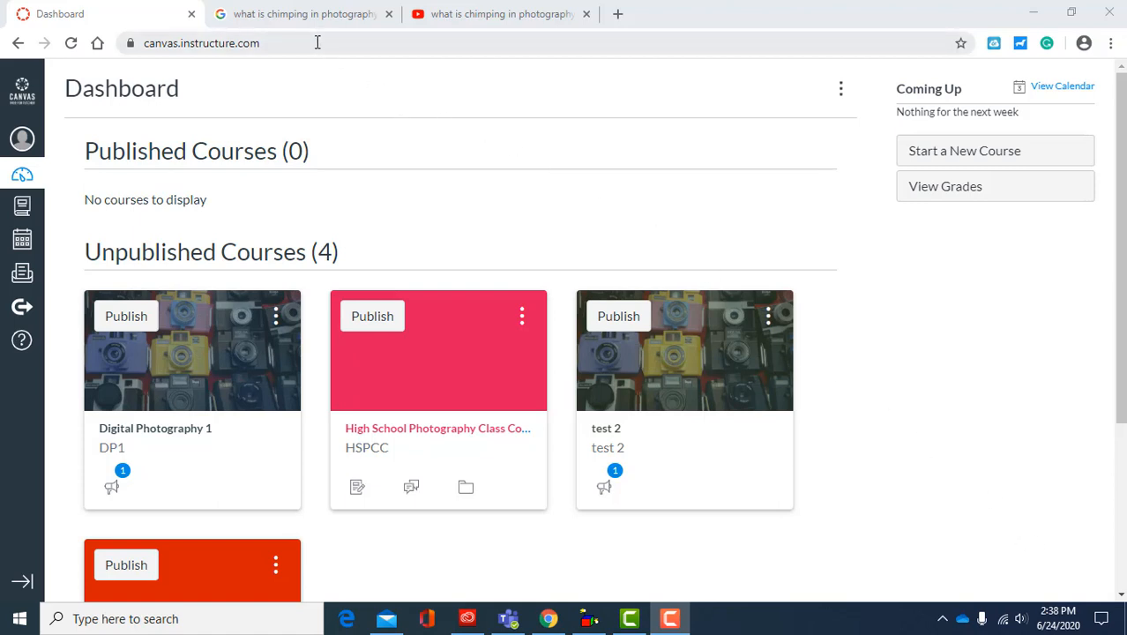
click(289, 46)
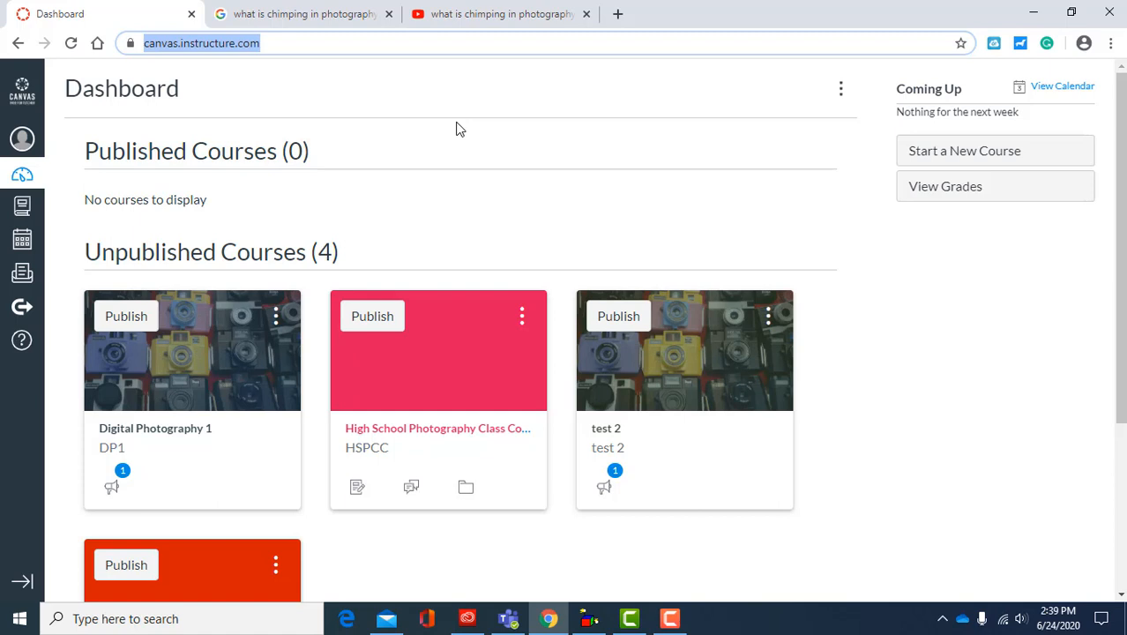
click(420, 431)
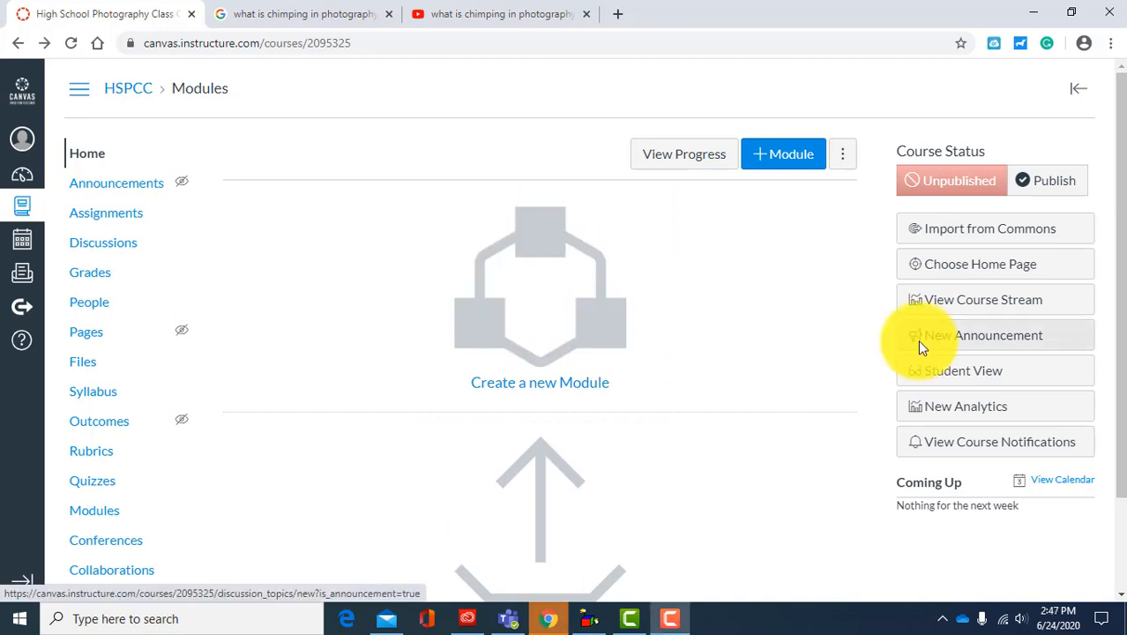
click(91, 484)
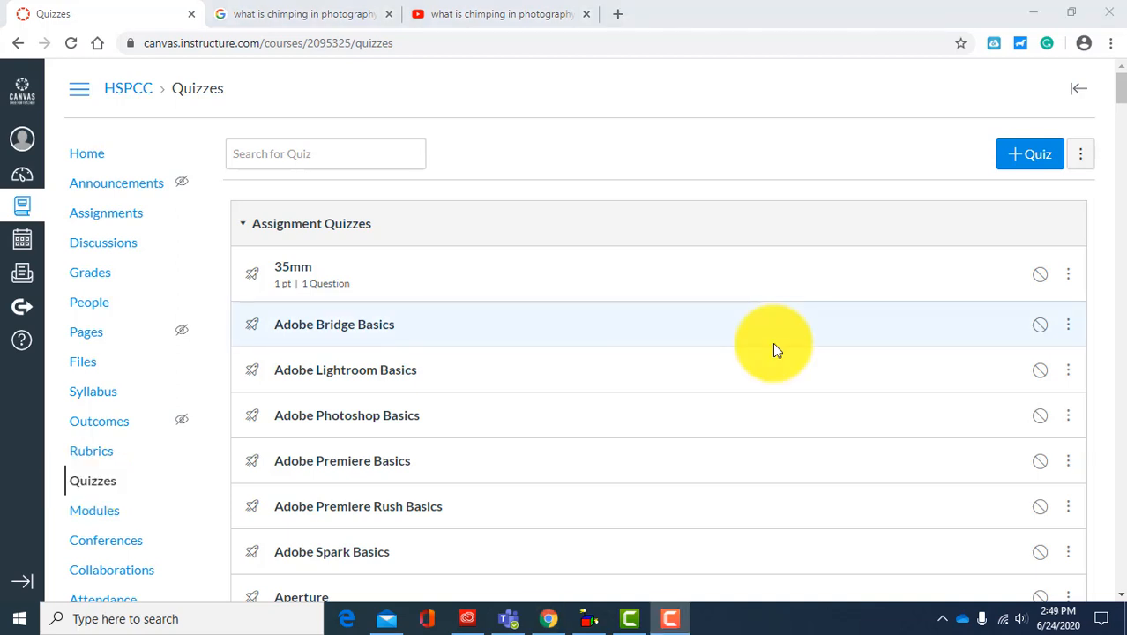
Step: Open the Chimping quiz from the quiz list and highlight "In Progress" in its status line
click(1122, 96)
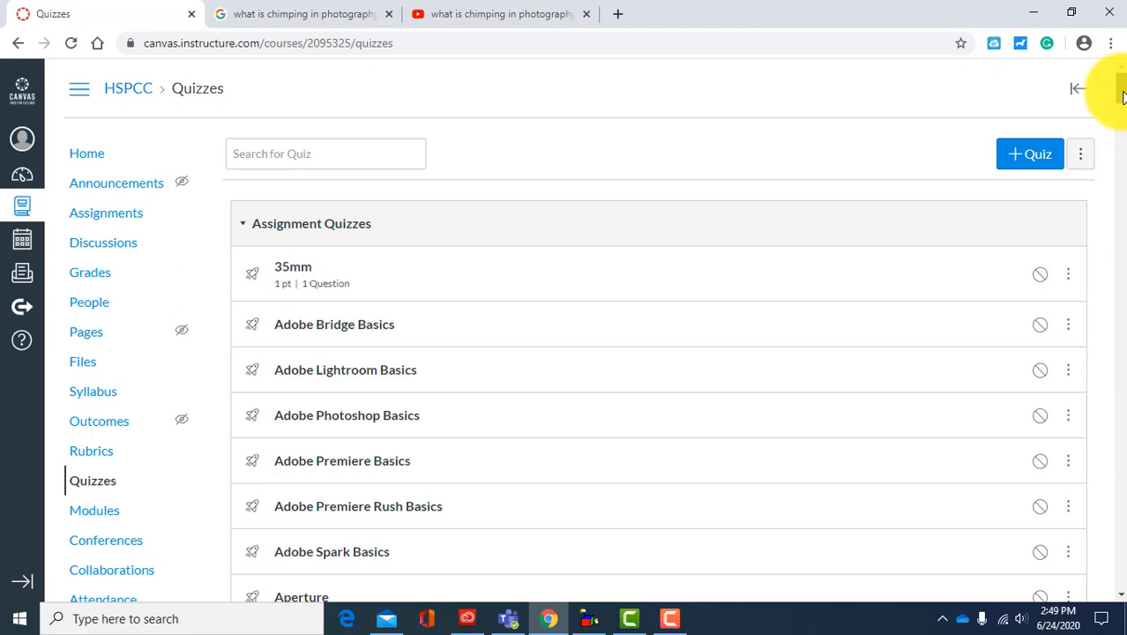
drag(1122, 95, 1119, 115)
drag(1118, 124, 1109, 191)
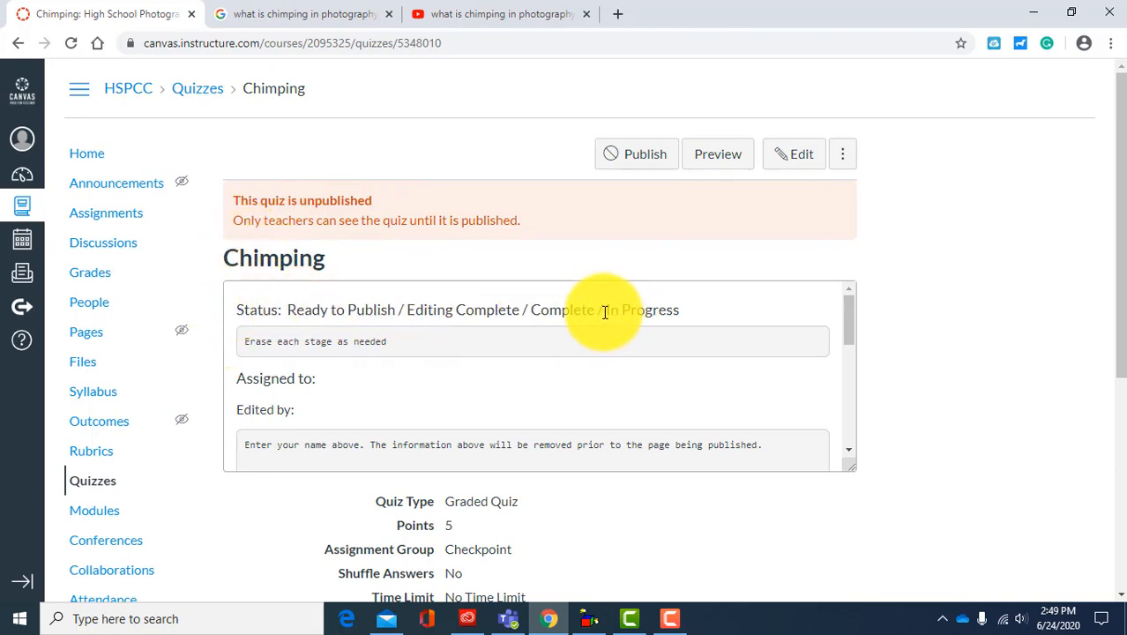
drag(605, 312, 700, 313)
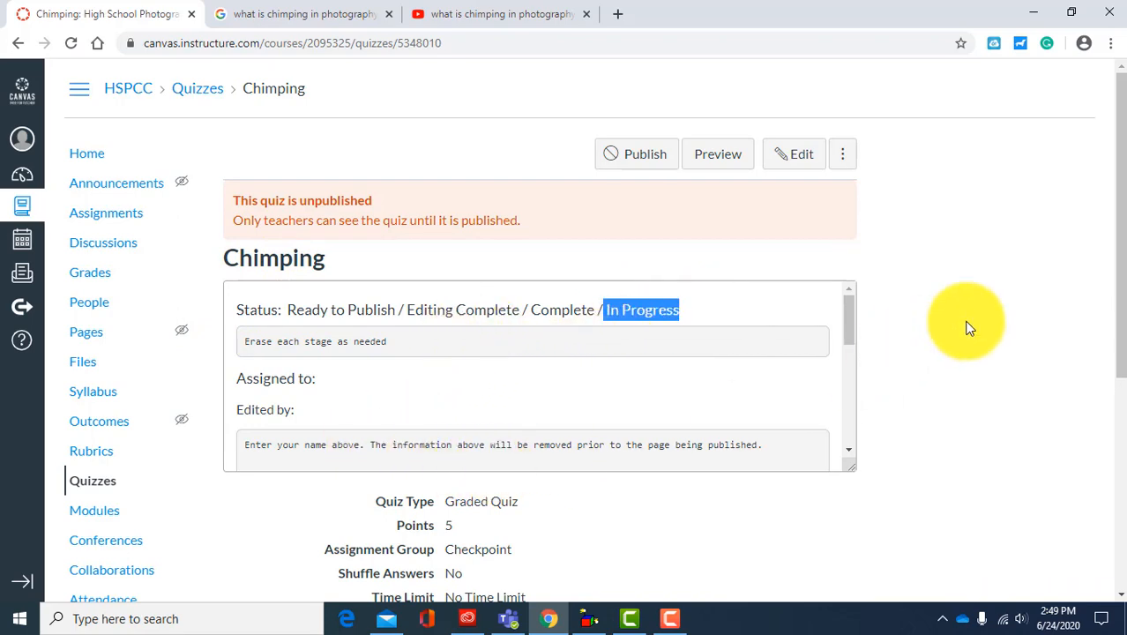
mouse_move(1119, 271)
mouse_down()
mouse_move(1112, 449)
mouse_move(1113, 252)
mouse_up()
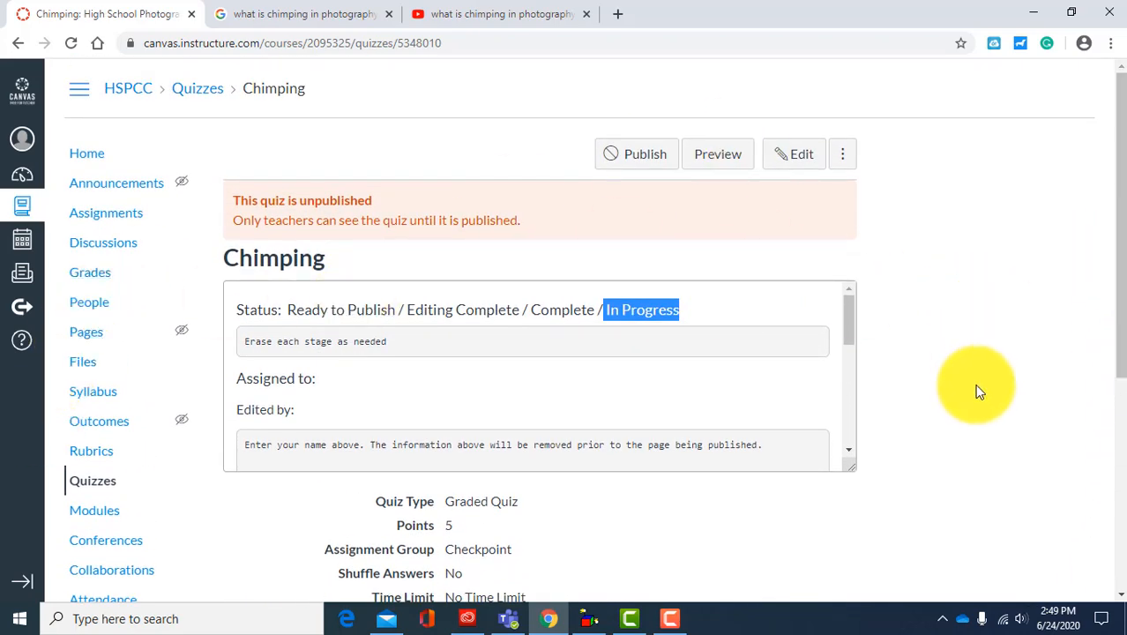
Step: Open the Chimping quiz for editing and change its title to "Chimping - In Progress"
click(798, 161)
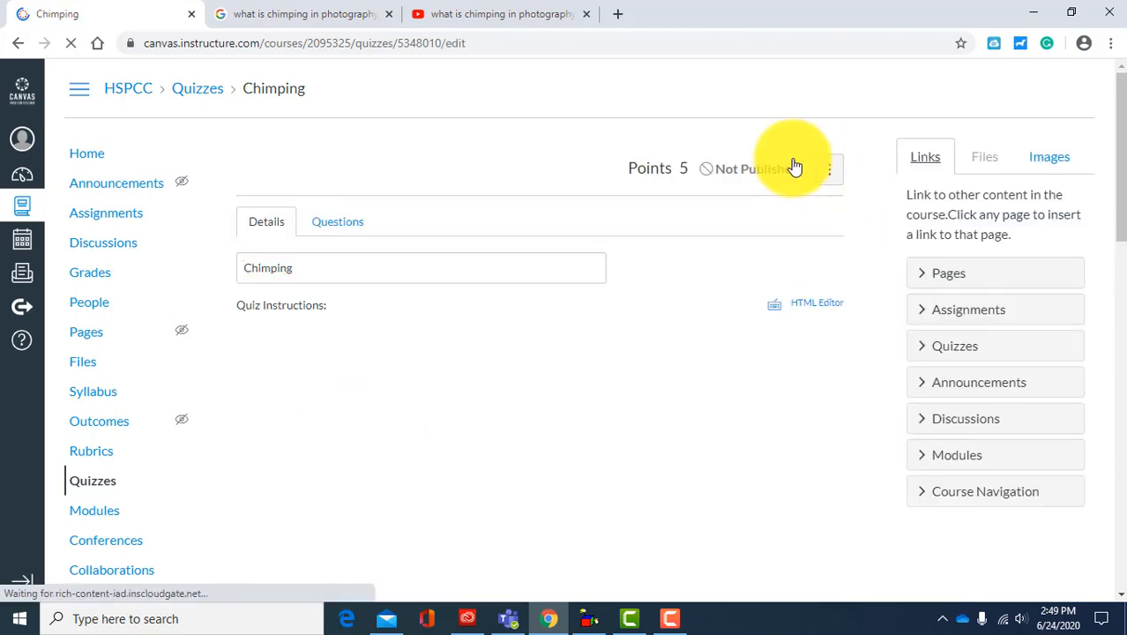
click(310, 269)
click(503, 145)
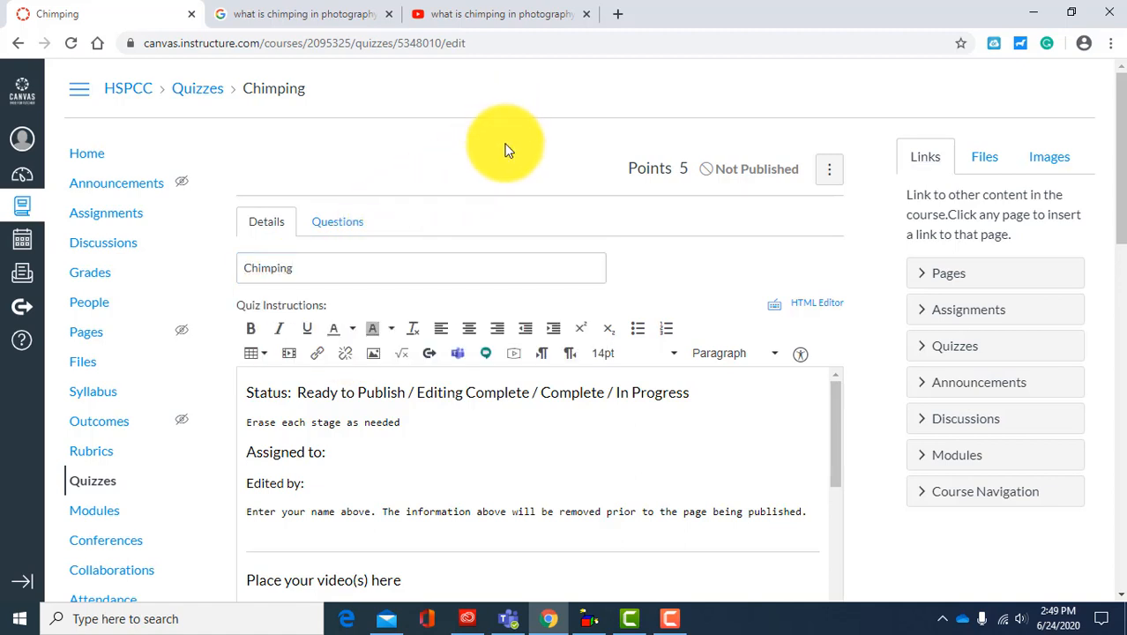
click(295, 263)
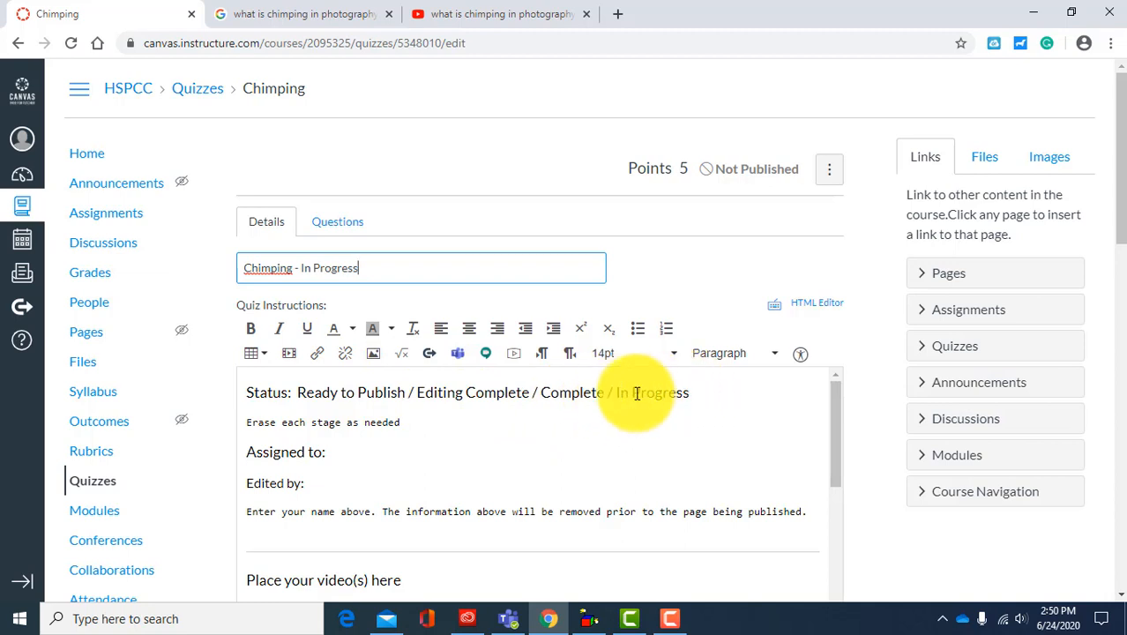
Step: Enter the assignee's full name after "Assigned to:" in the quiz instructions
drag(689, 391, 616, 391)
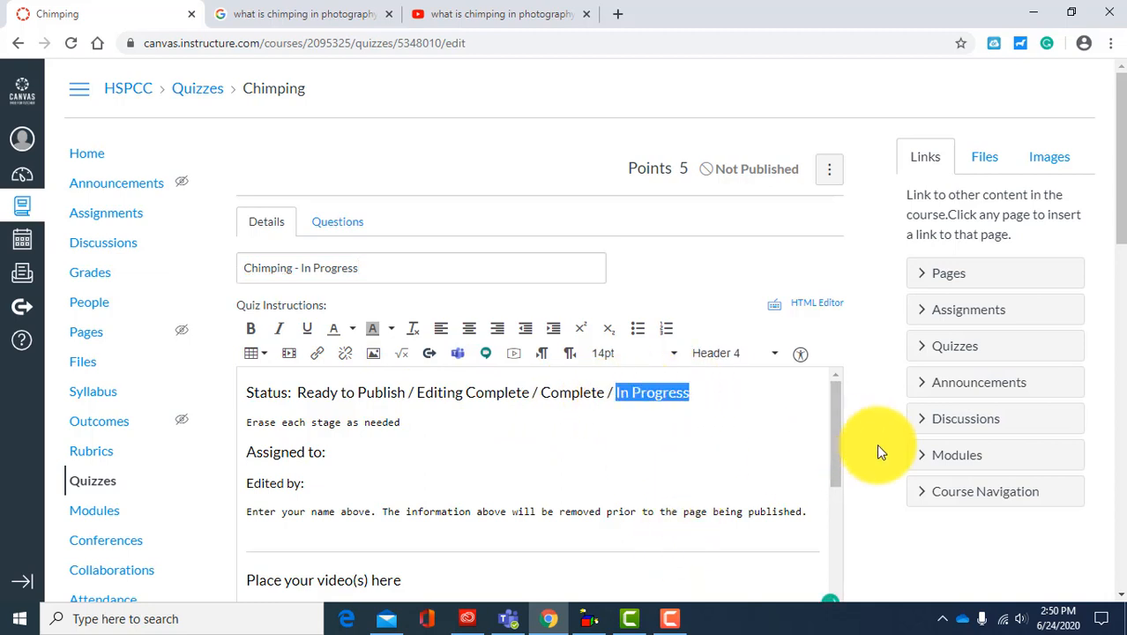
scroll(876, 444, down, 1)
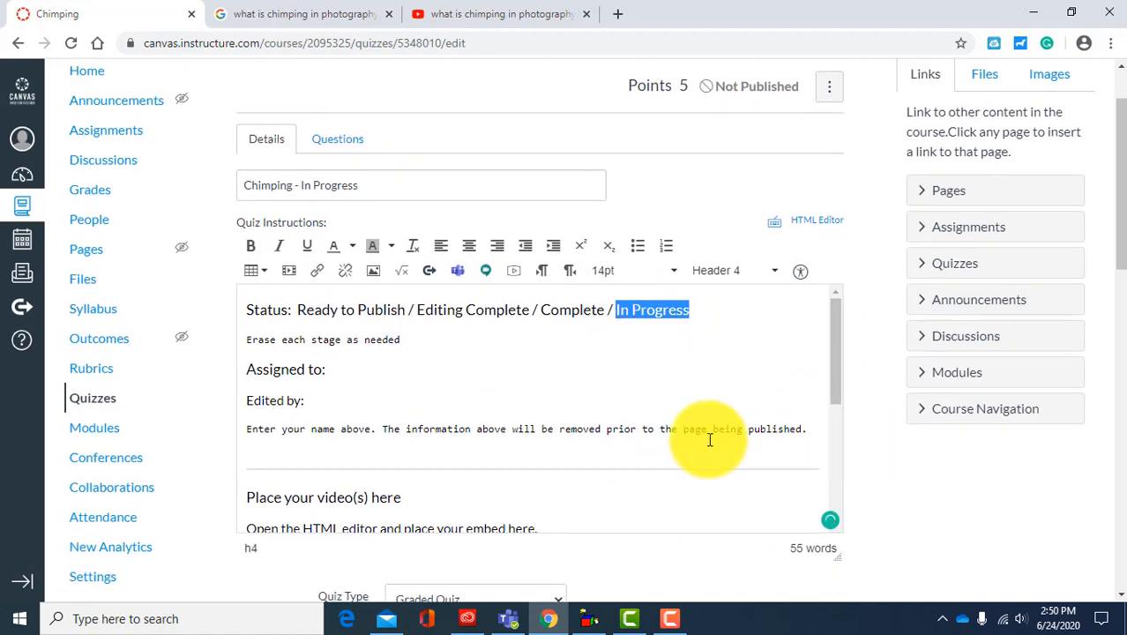
click(339, 370)
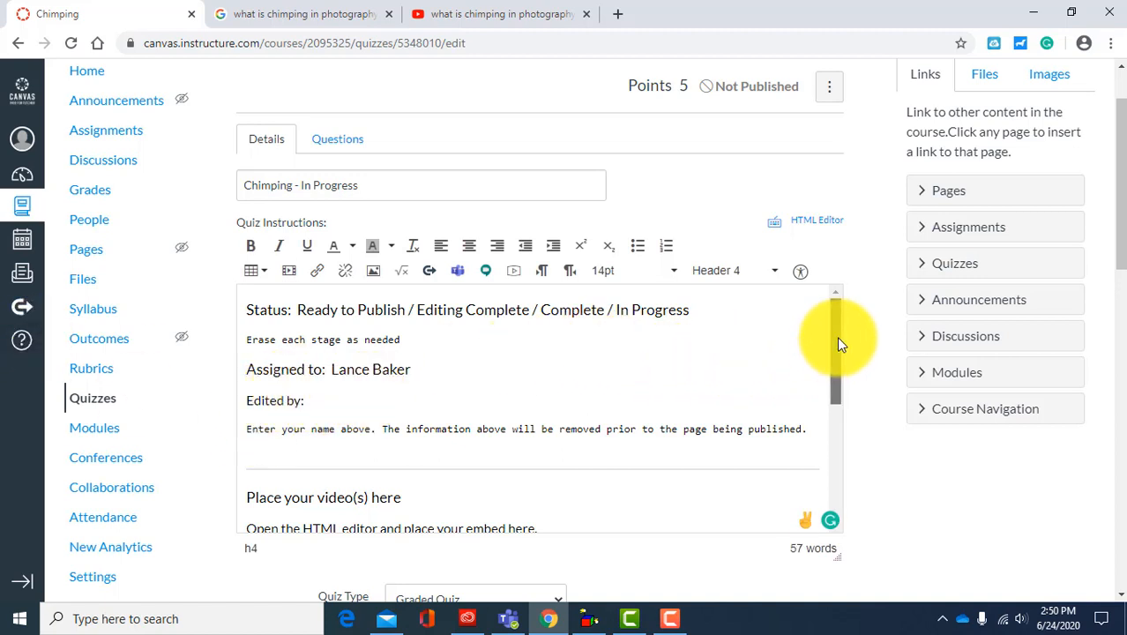
Step: Switch to the YouTube search results, open the Adorama video "No Chimping: Two Minute Tips" and pause it
drag(837, 341, 837, 383)
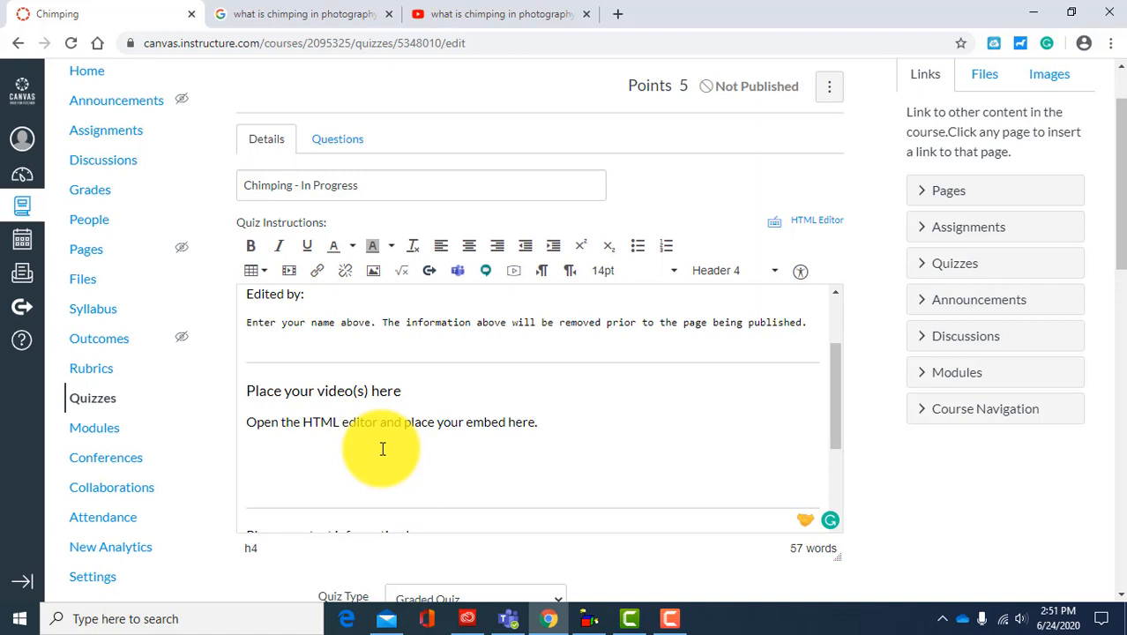
click(463, 16)
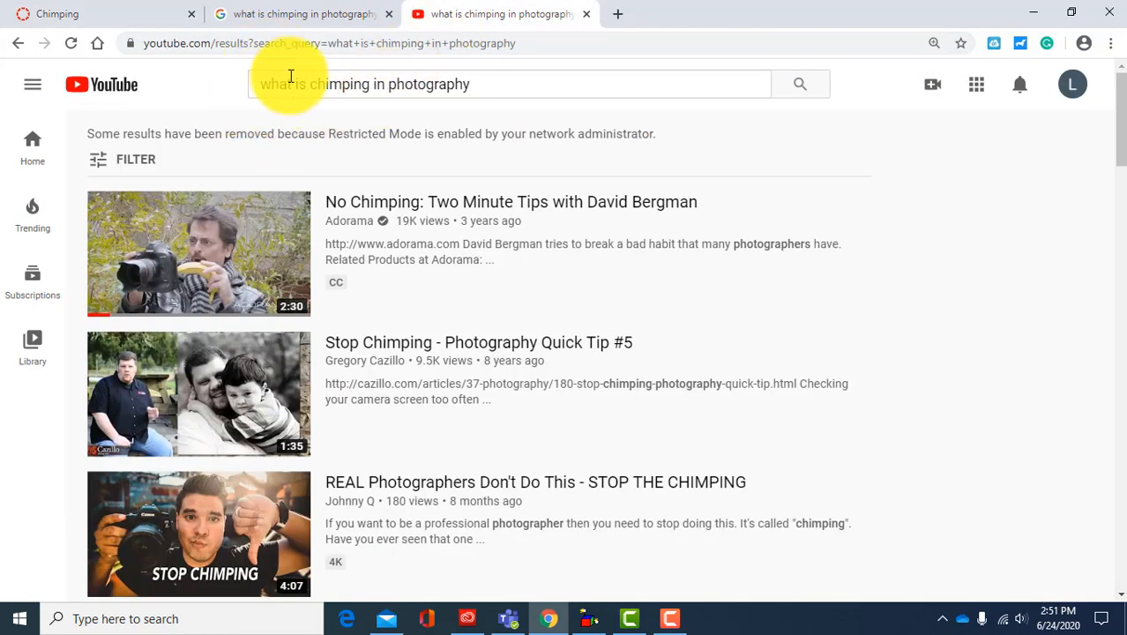
mouse_move(181, 244)
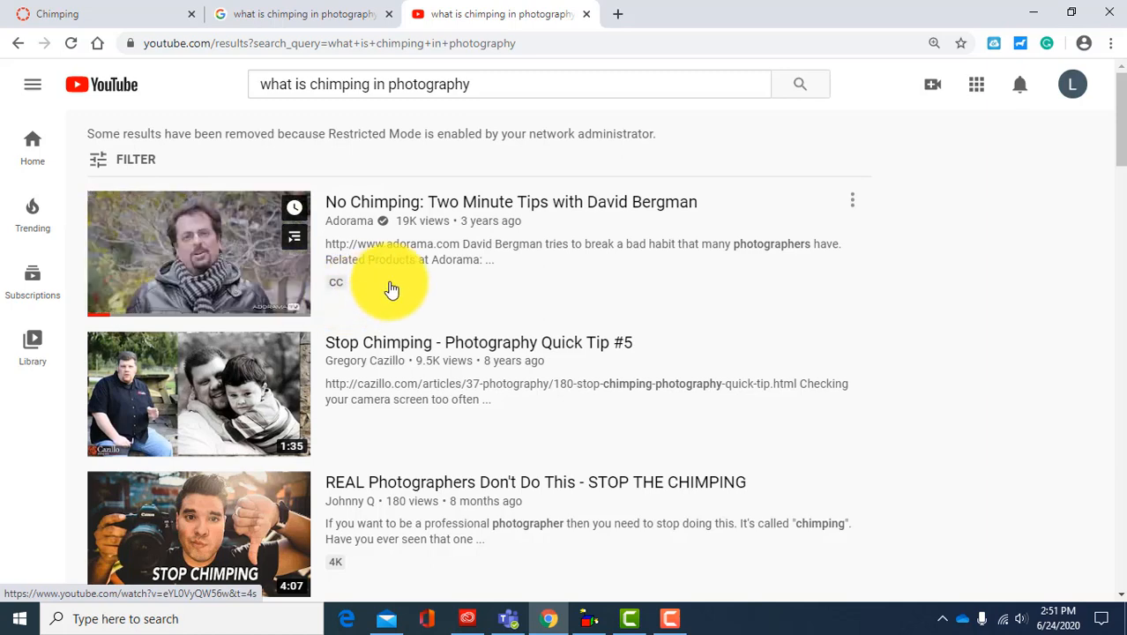
click(472, 213)
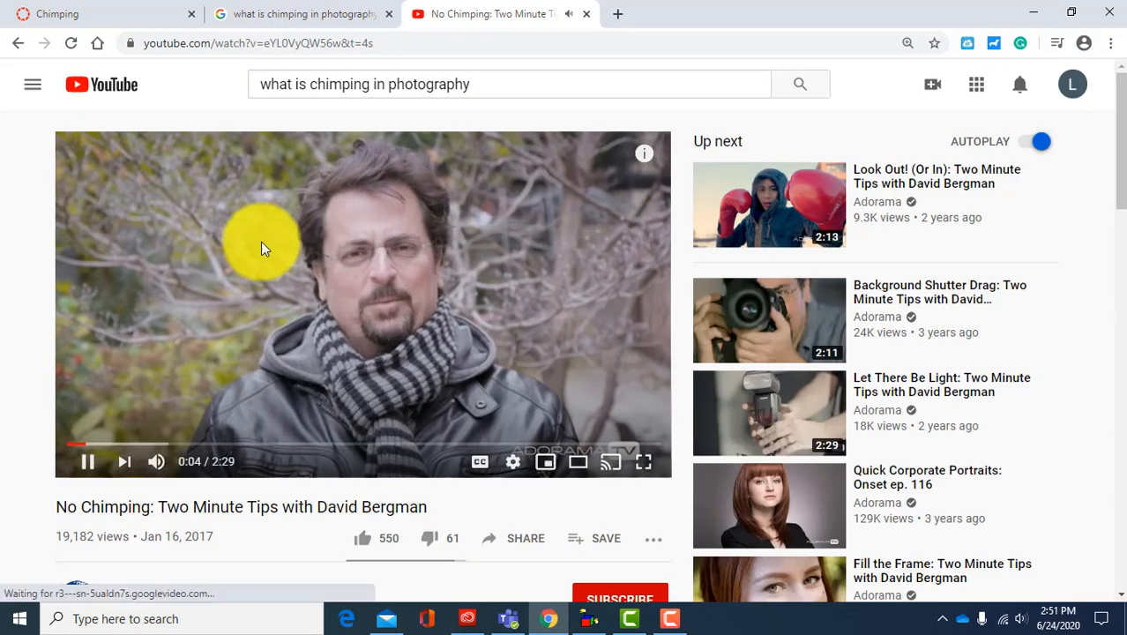
click(89, 458)
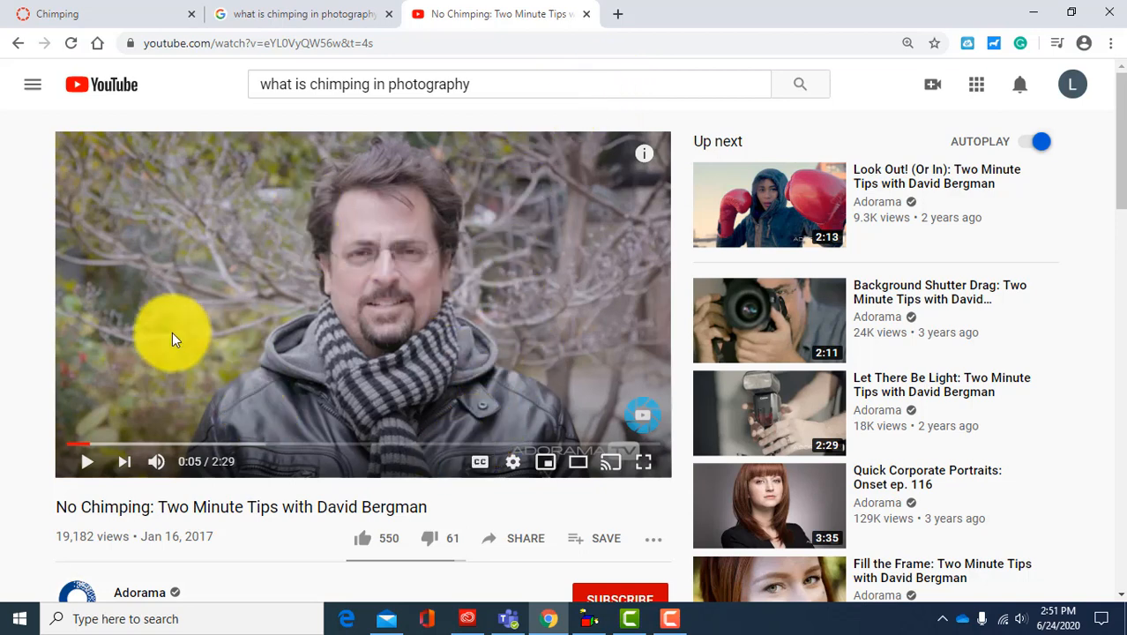
Step: Copy the iframe embed code of the "No Chimping: Two Minute Tips" video from its sharing options
click(533, 540)
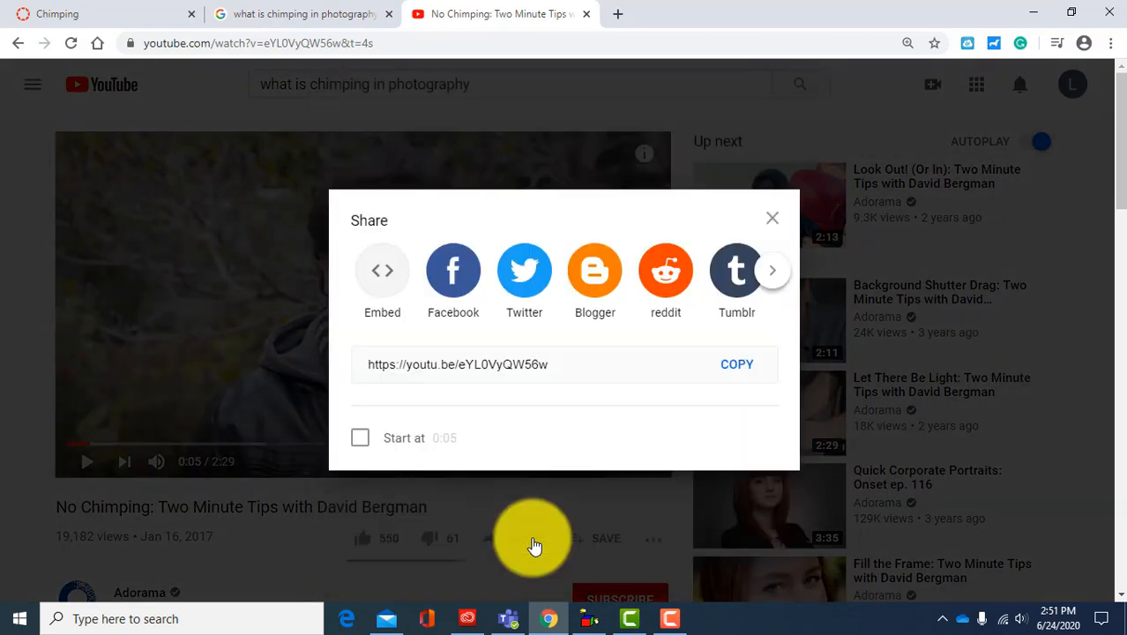
click(382, 284)
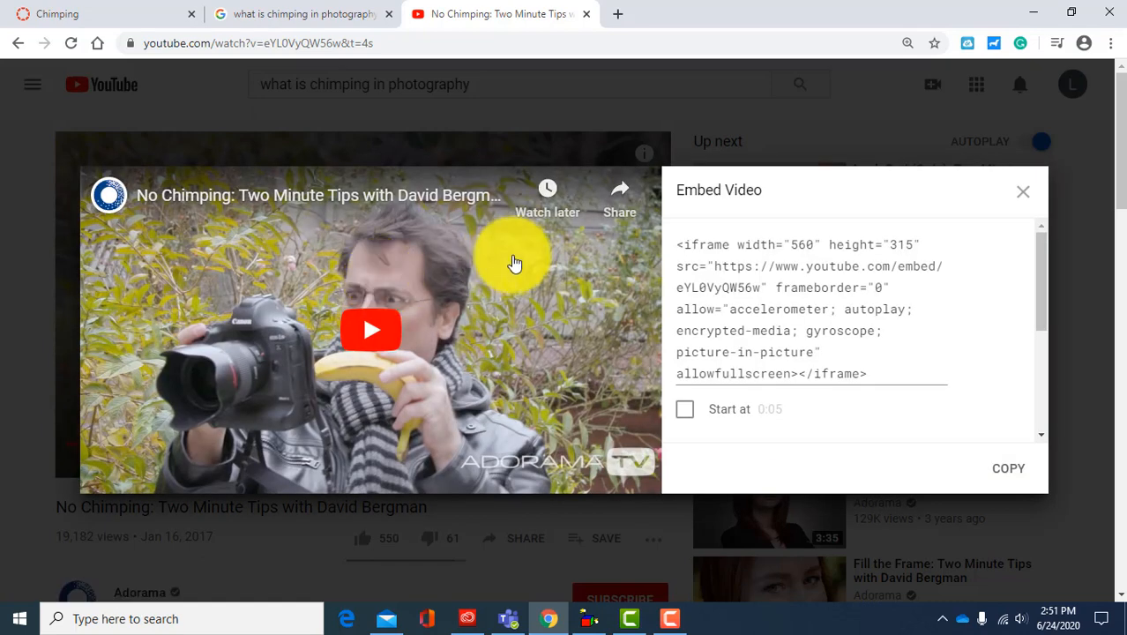
click(747, 287)
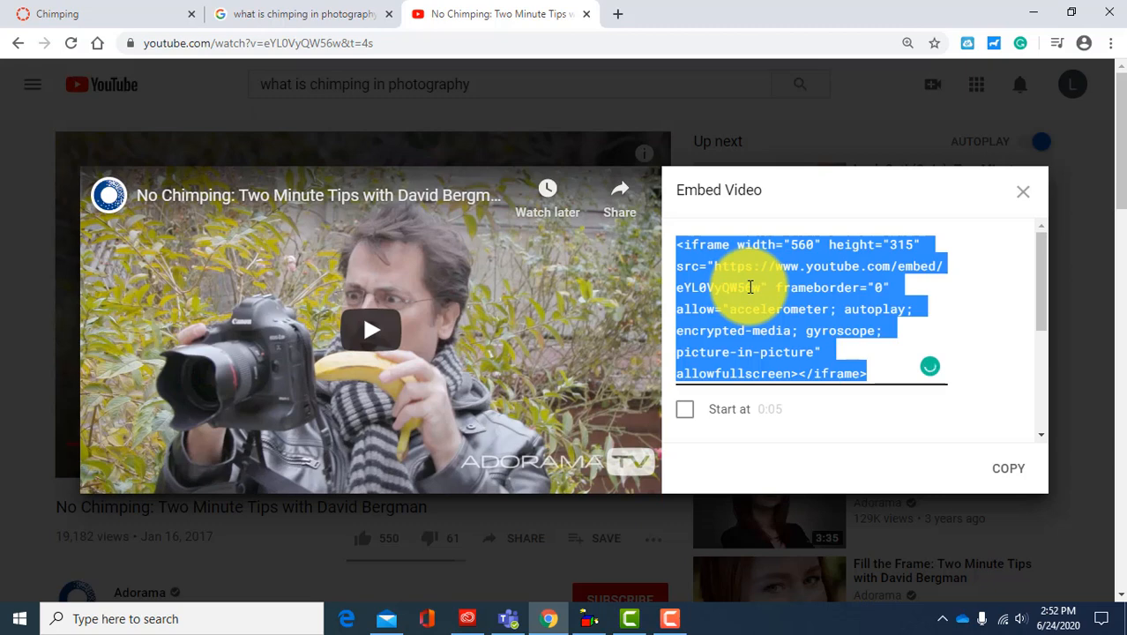
click(1008, 475)
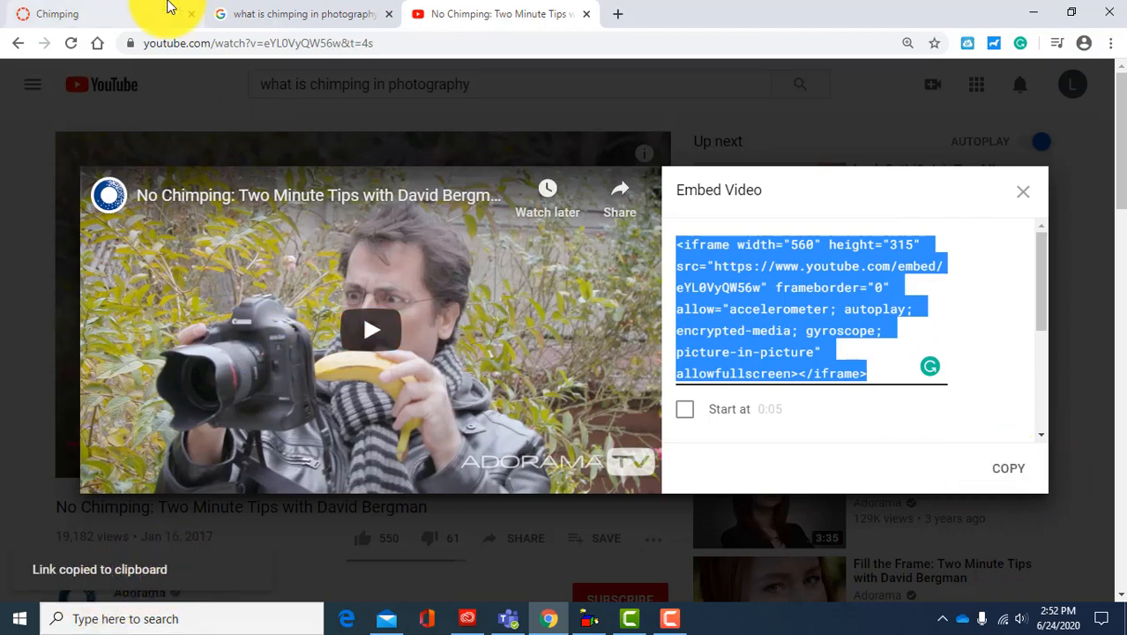
Step: Return to the Canvas quiz and delete the "Place your video(s) here" heading and the embed note below it
click(100, 19)
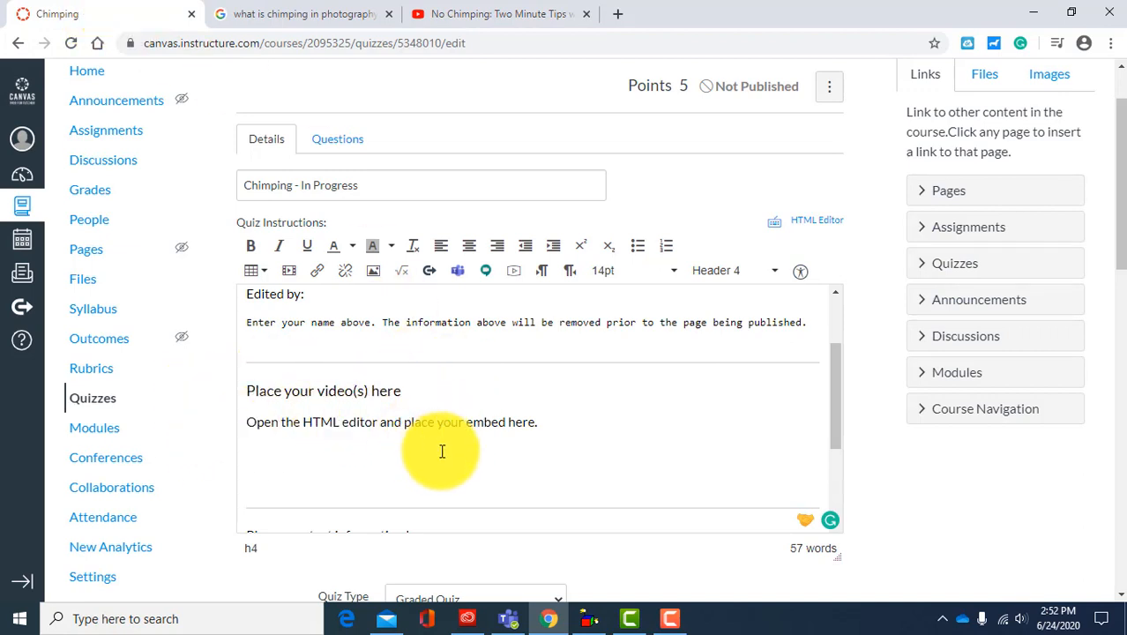
drag(570, 426, 207, 391)
key(BackSpace)
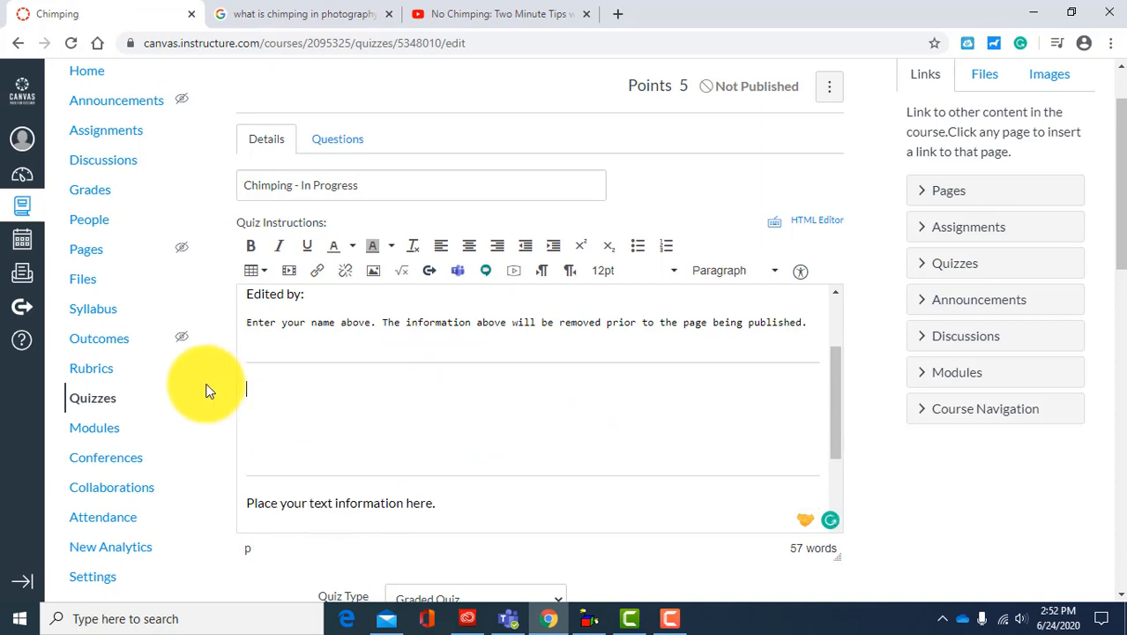
Step: Embed the YouTube video in the cleared space of the quiz instructions using the copied iframe code
click(290, 273)
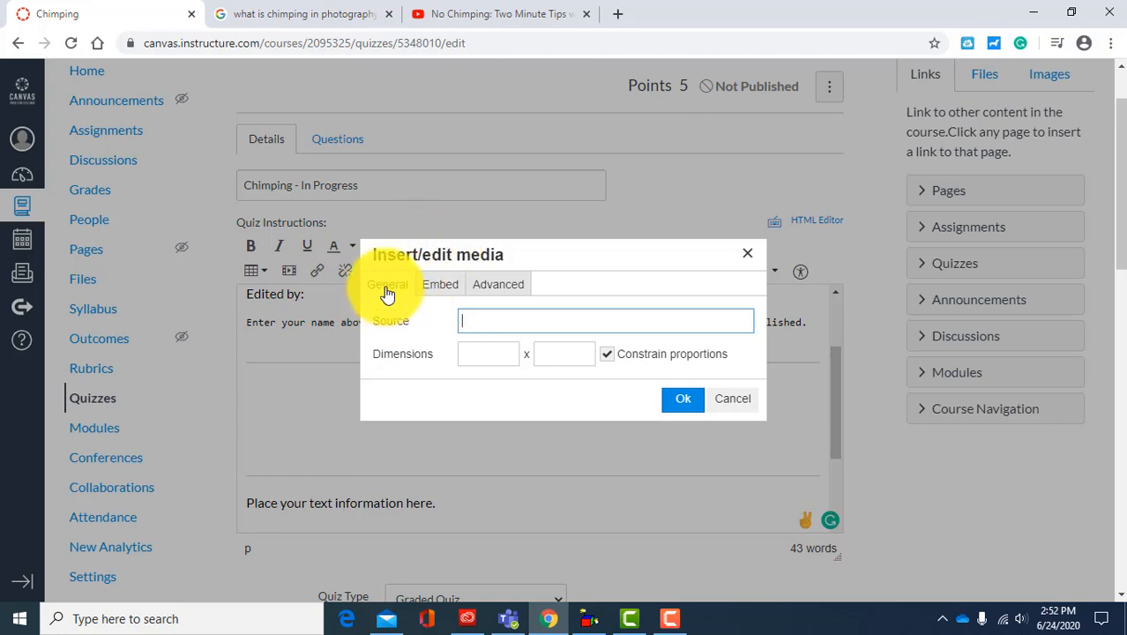
click(441, 286)
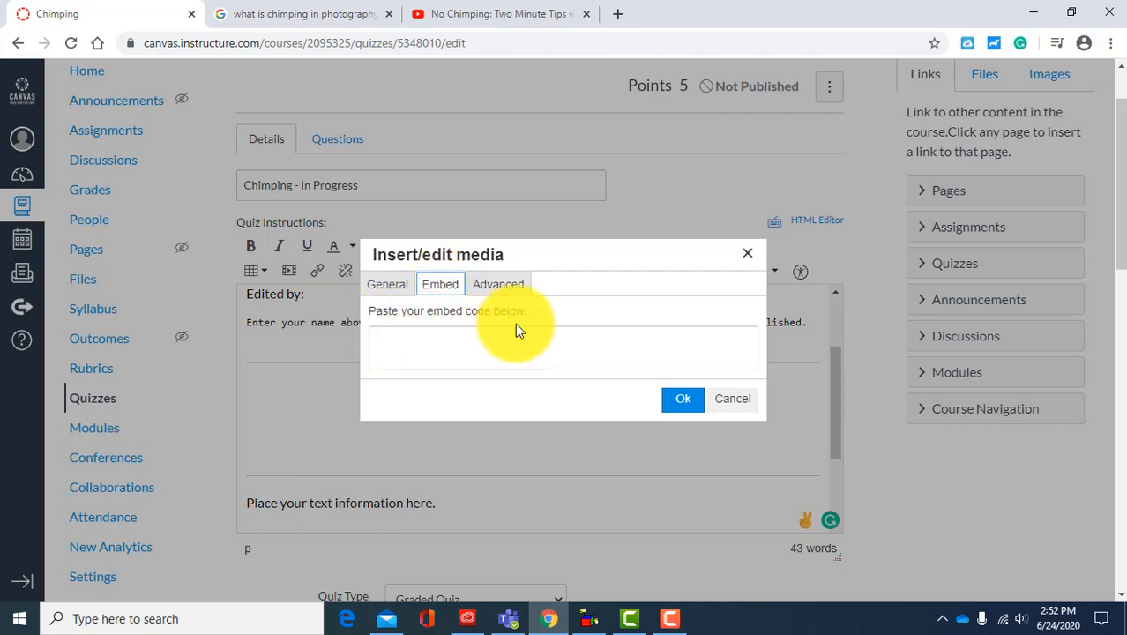
click(385, 339)
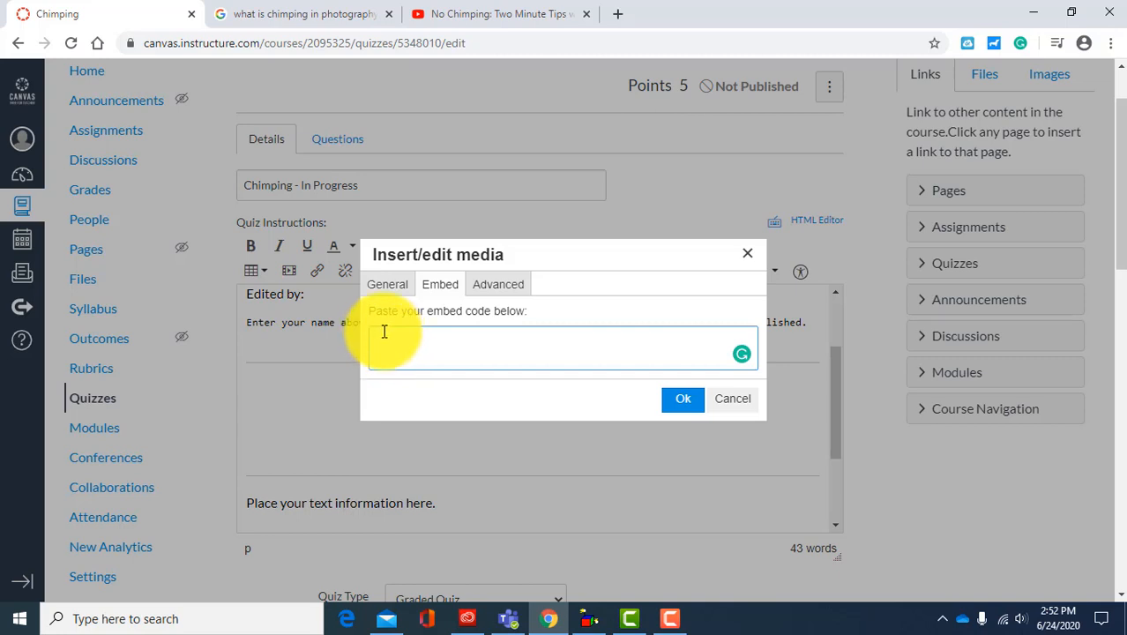
right_click(385, 343)
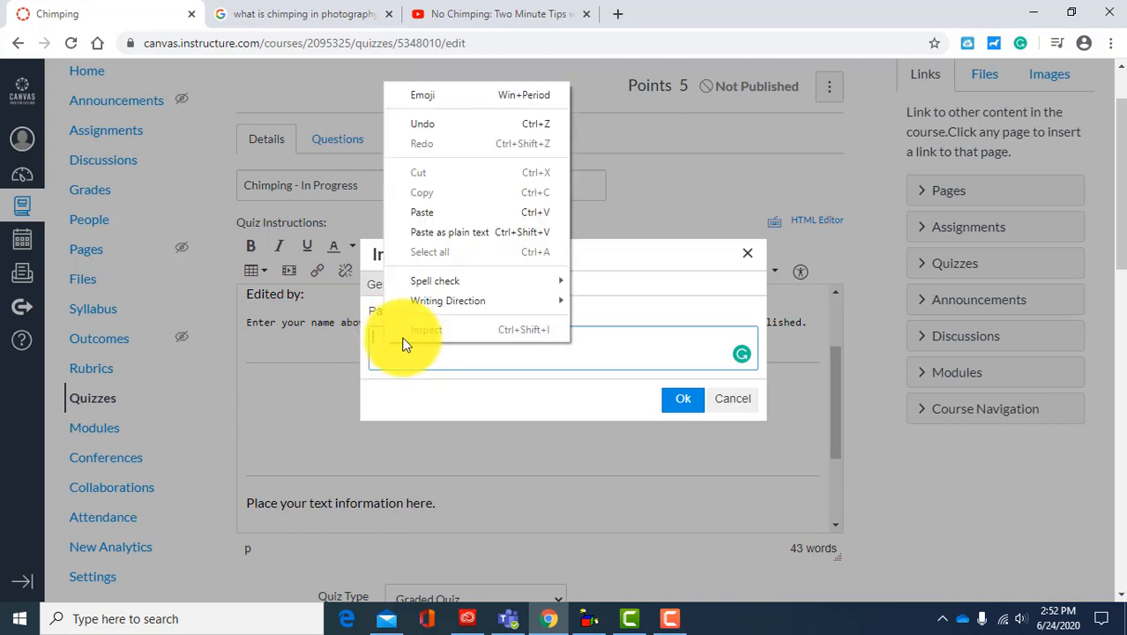
click(433, 215)
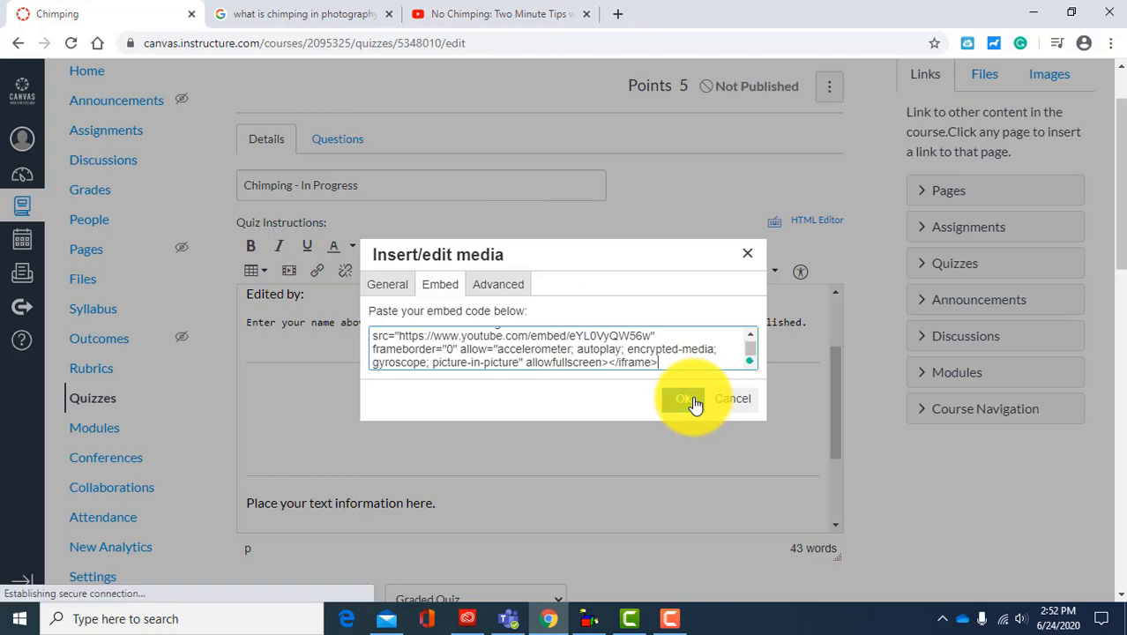
click(694, 400)
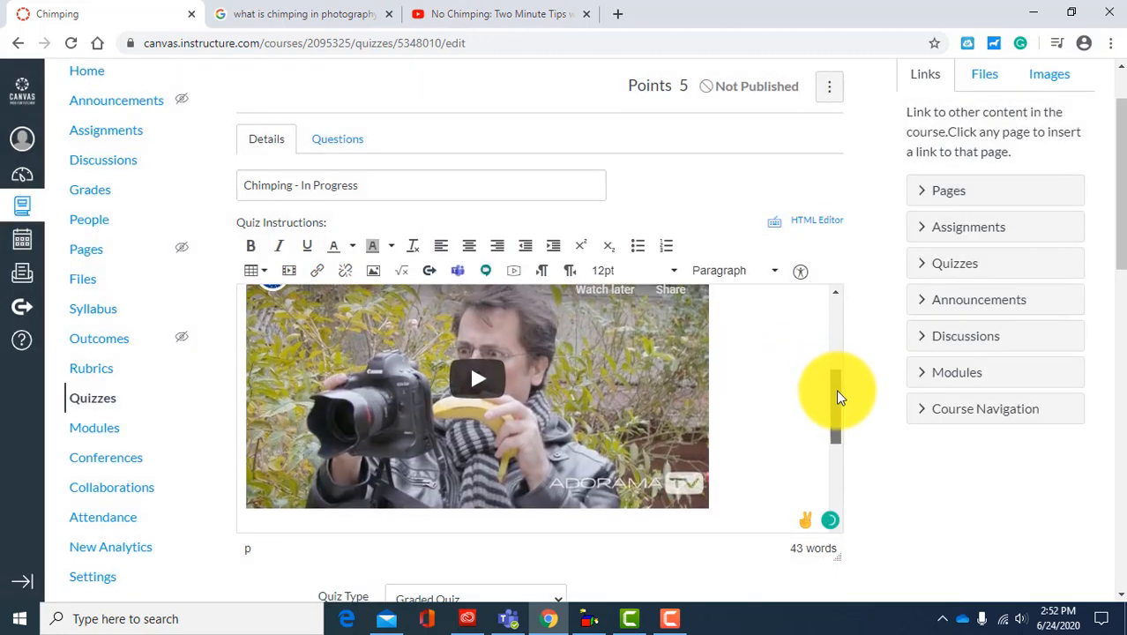
Step: Place the cursor below the embedded video, and open "Stop Chimping - Photography Quick Tip #5" from the YouTube search results
drag(836, 389, 845, 441)
click(261, 444)
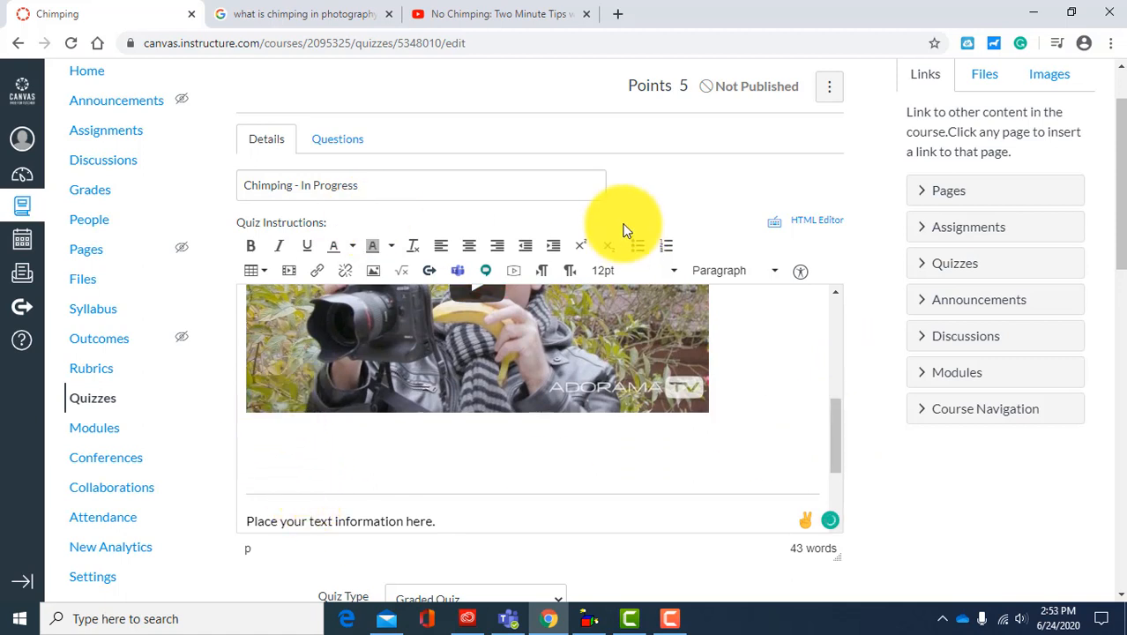
click(499, 19)
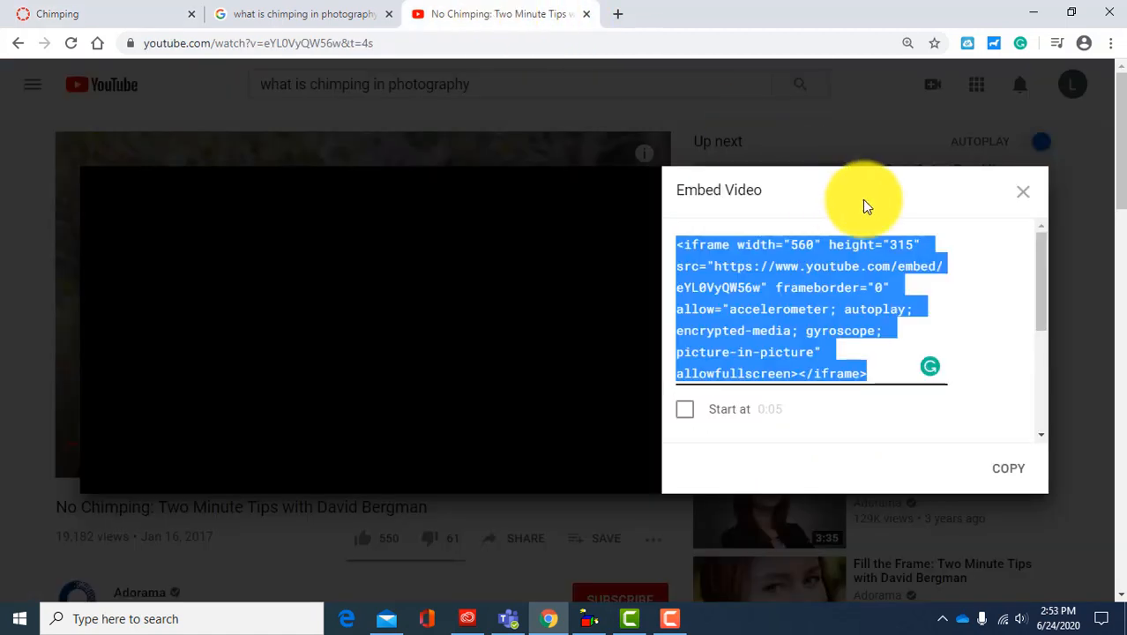
click(1049, 202)
click(16, 43)
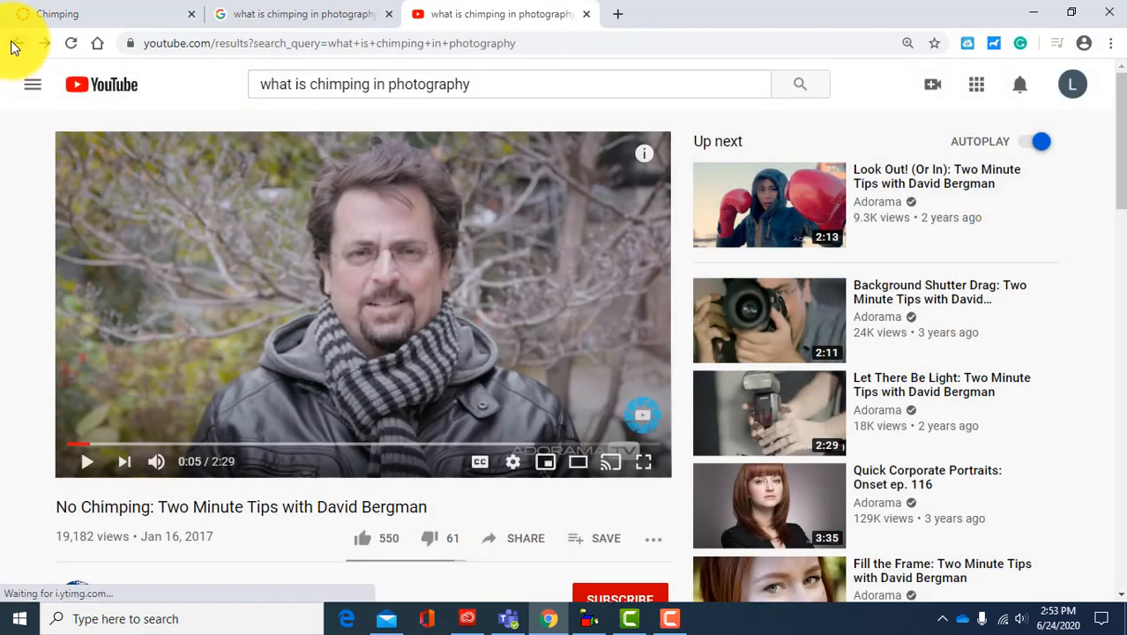
click(452, 338)
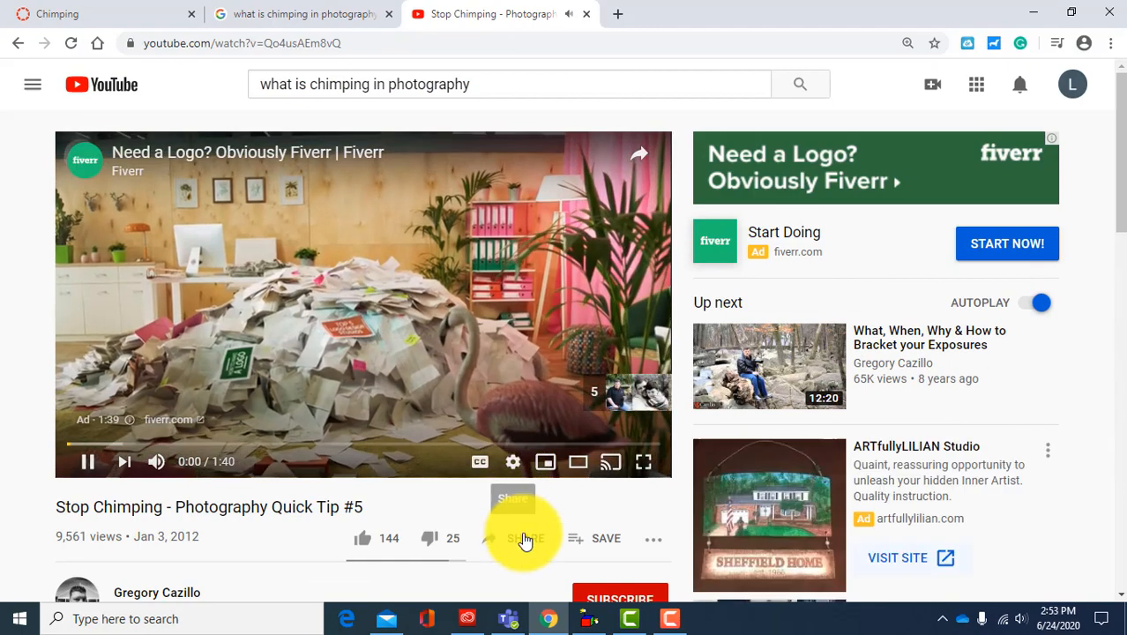
Step: Copy the iframe embed code of "Stop Chimping - Photography Quick Tip #5" from its sharing options
click(525, 540)
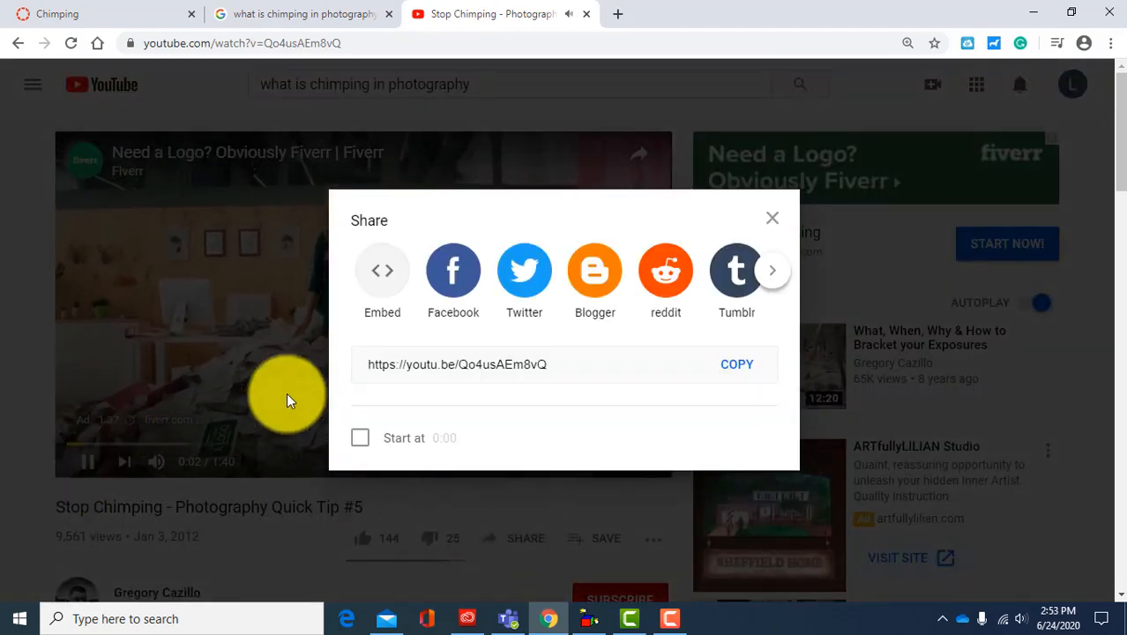
click(381, 270)
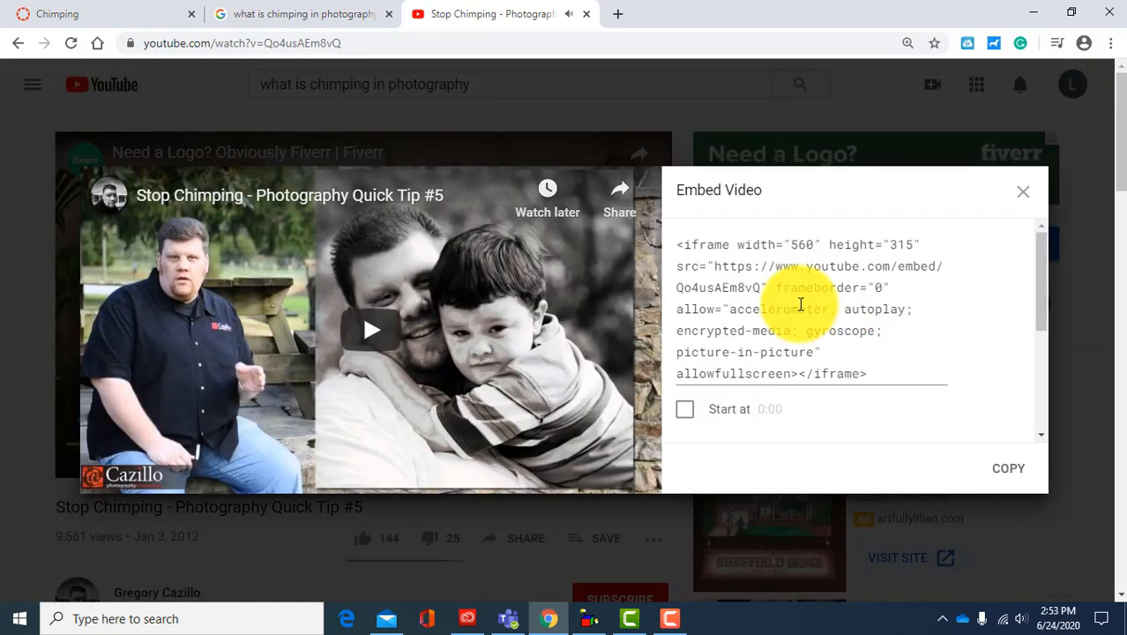
click(791, 300)
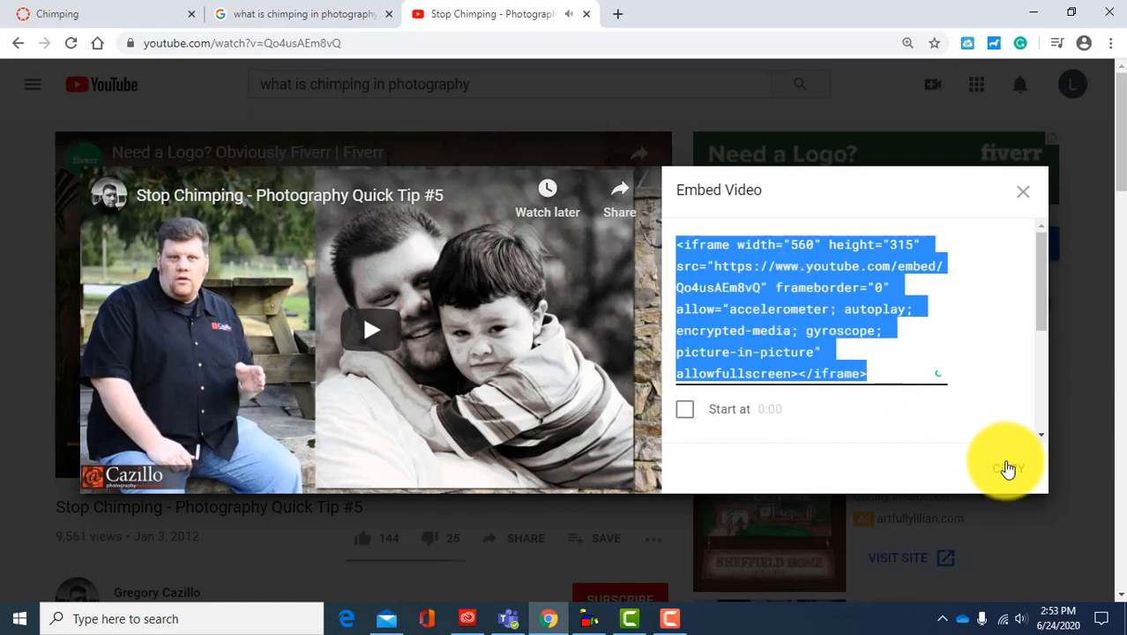
click(1005, 468)
Step: Return to the Canvas quiz and embed the second YouTube video below the first one using the copied iframe code
click(141, 18)
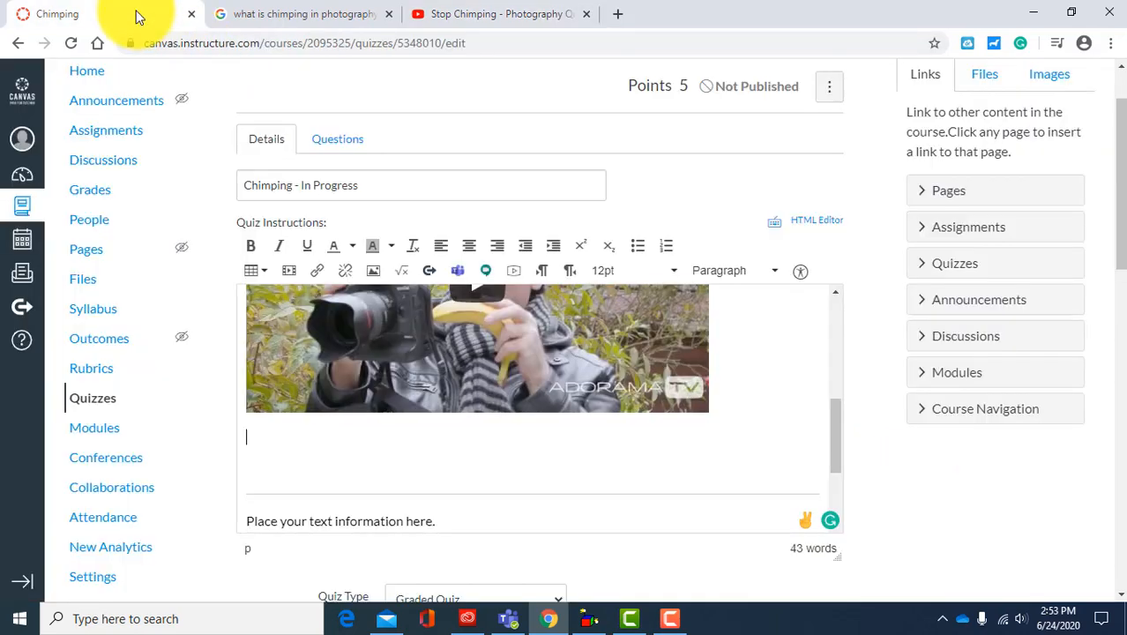
click(289, 274)
click(446, 285)
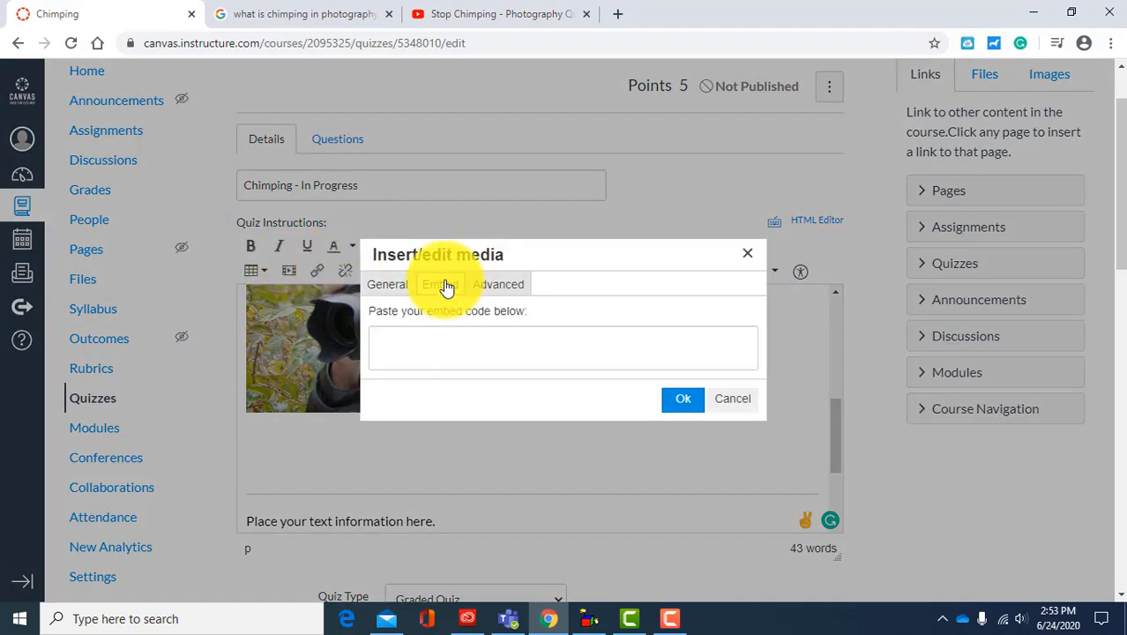
right_click(456, 344)
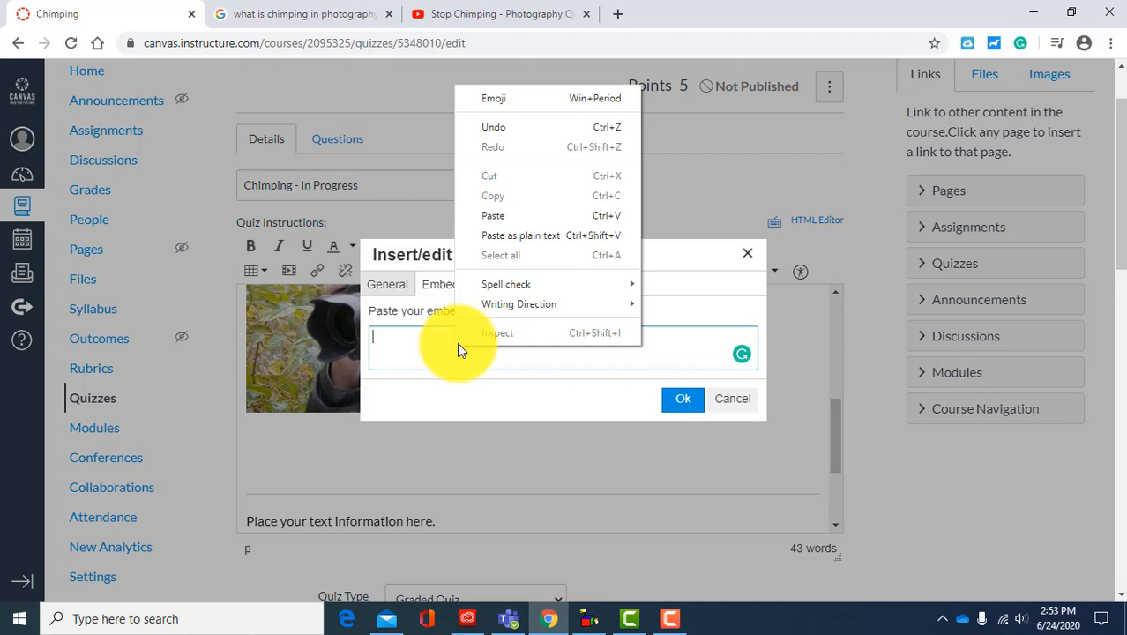
click(496, 217)
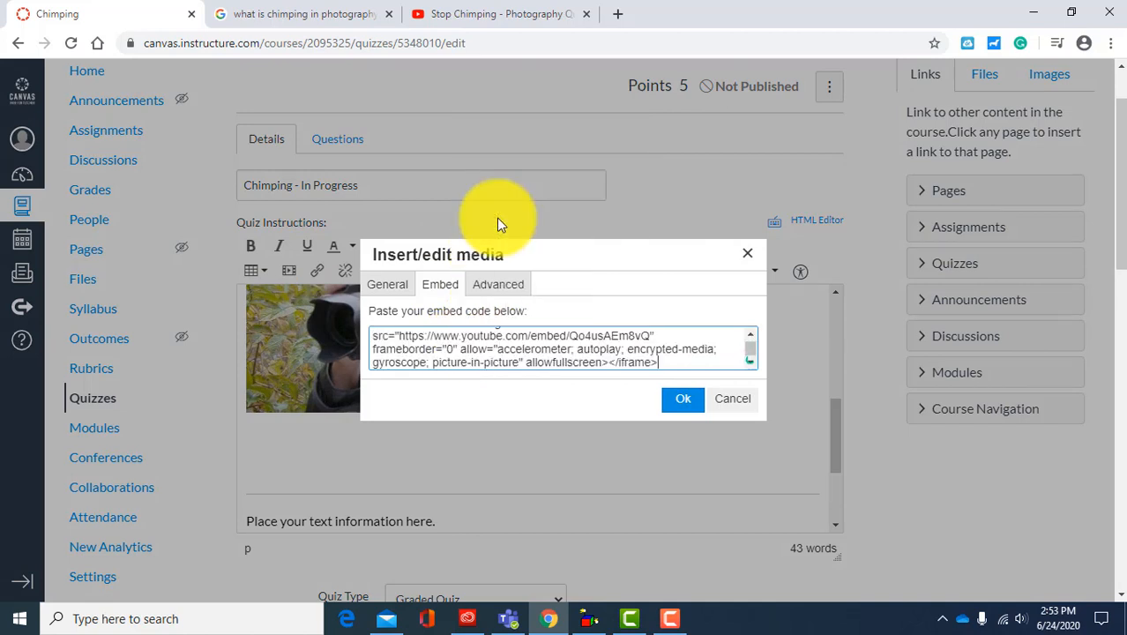
click(675, 399)
drag(836, 437, 838, 465)
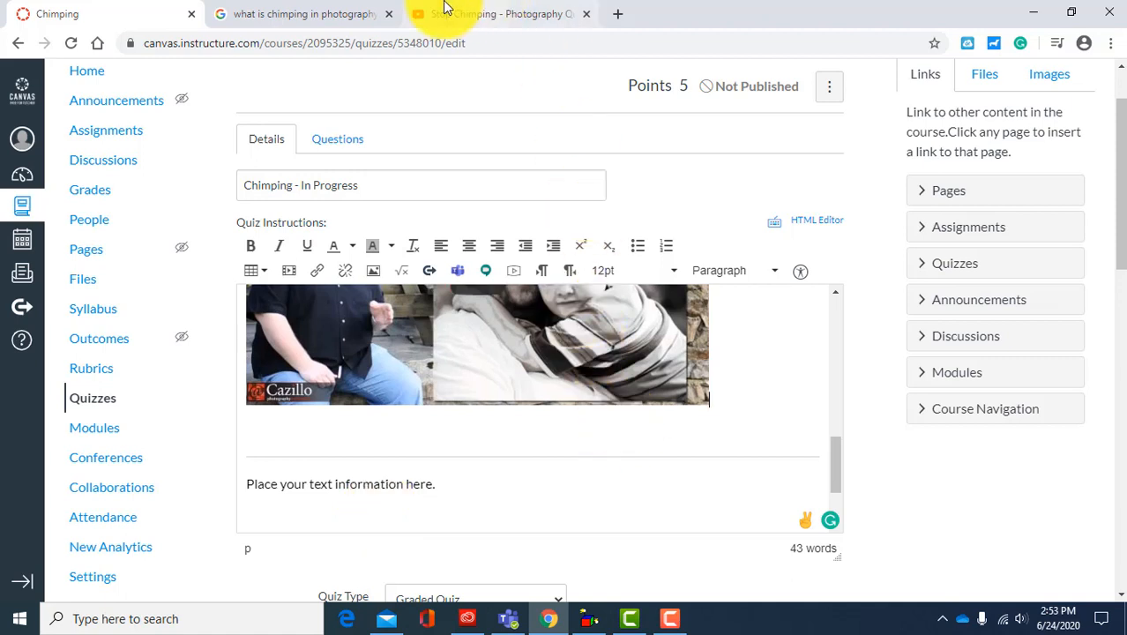
Step: Open the "Pros and Cons of Chimping" article from the Google results and copy it from its title through the closing "Finally" section
click(282, 16)
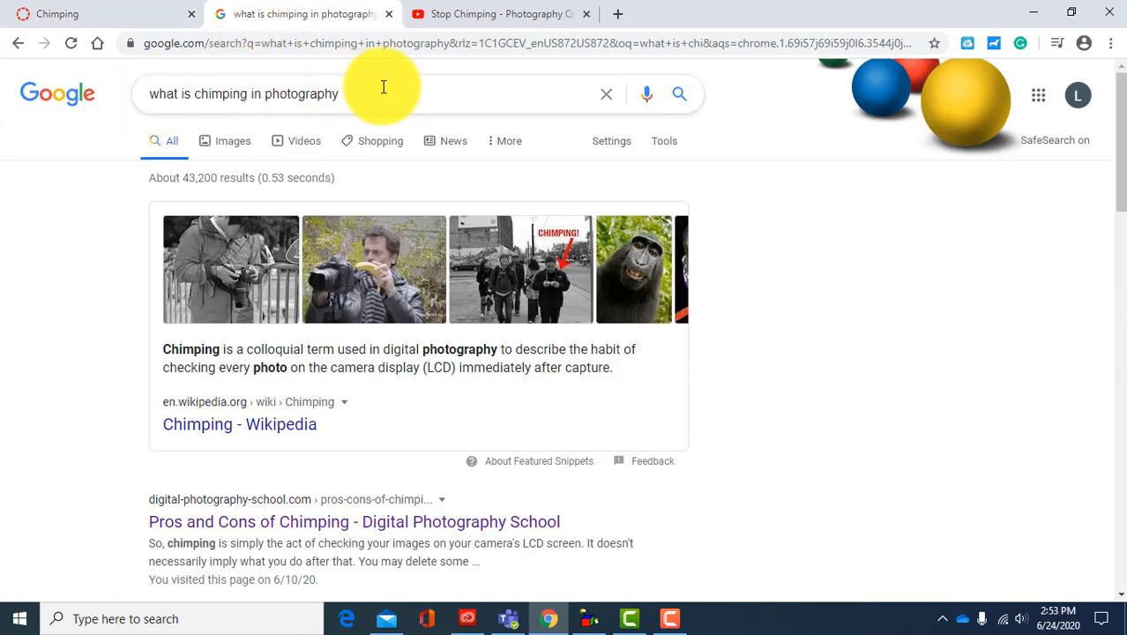
scroll(5, 392, down, 2)
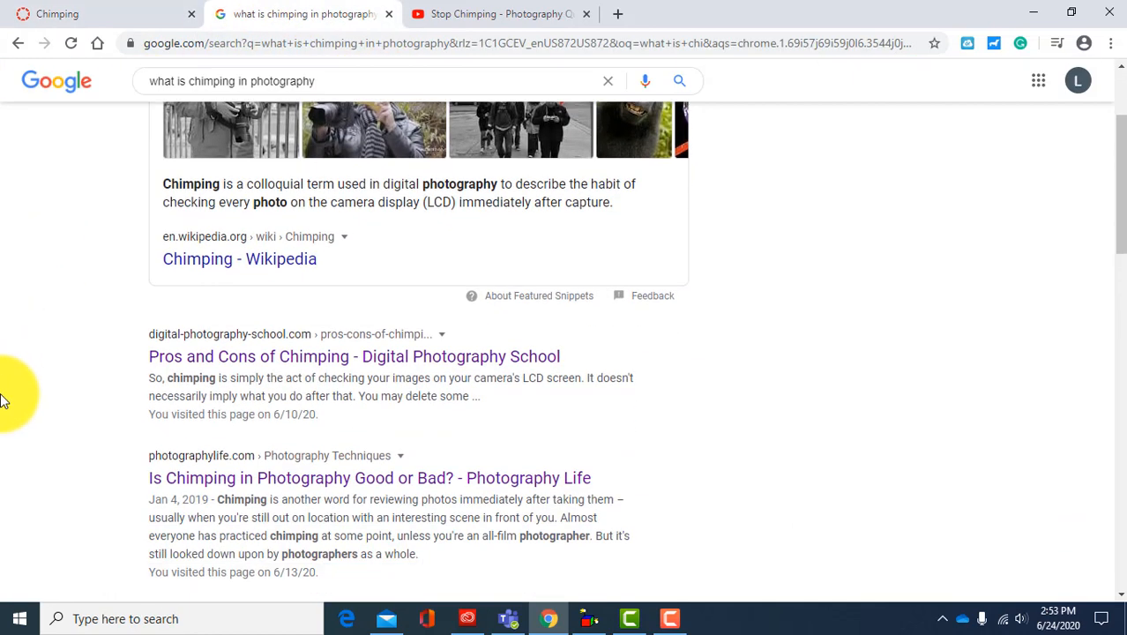
click(219, 358)
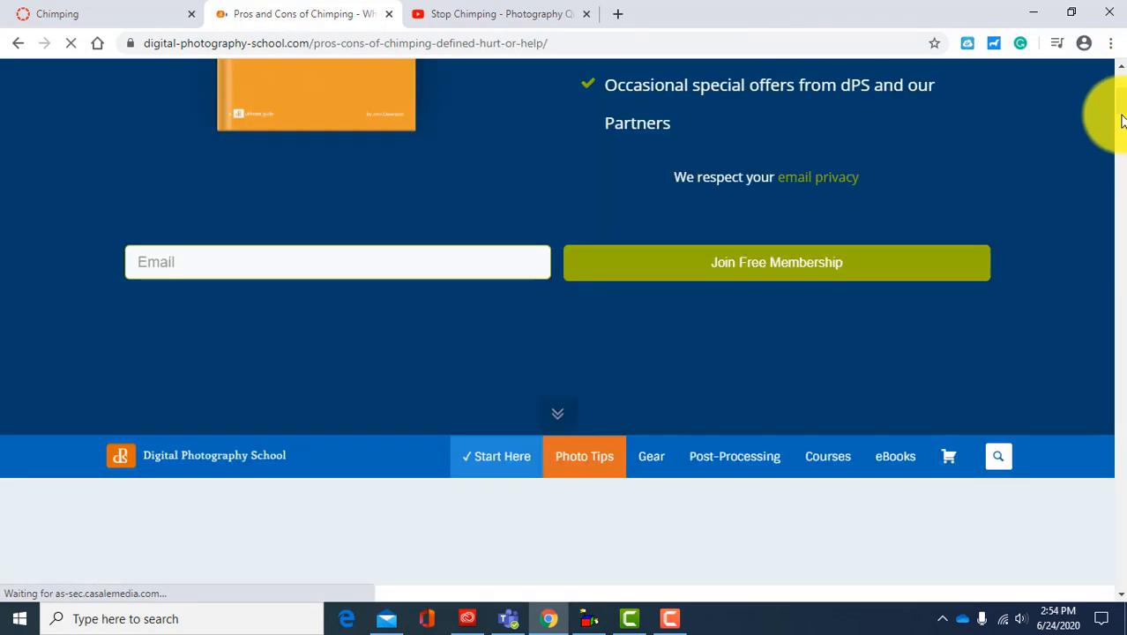
drag(1120, 112, 1120, 383)
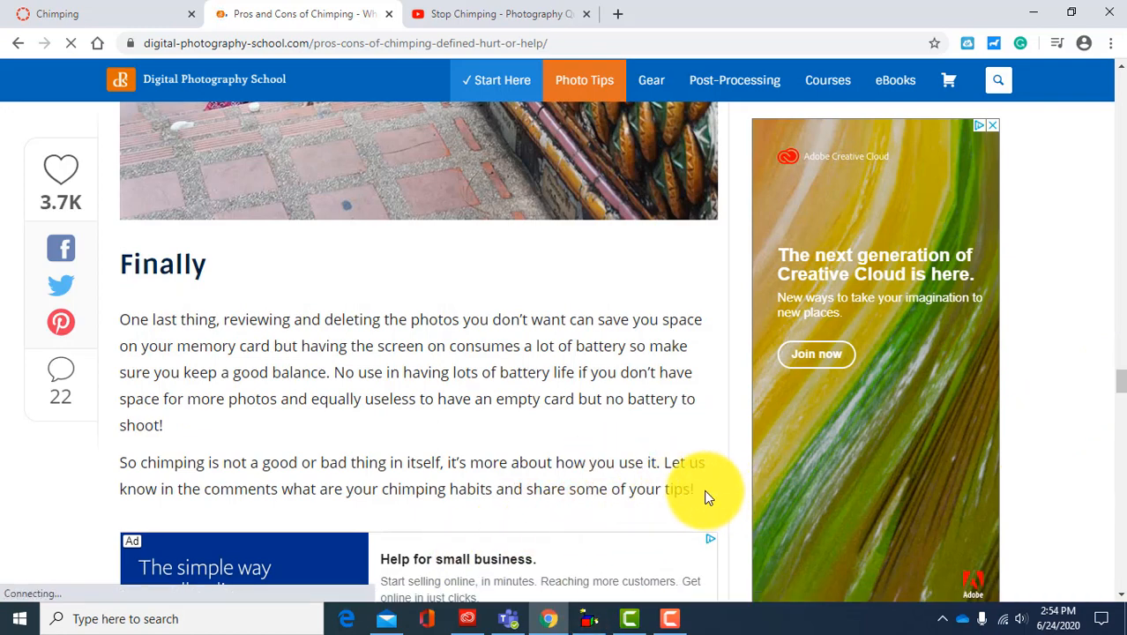
drag(709, 494, 124, 253)
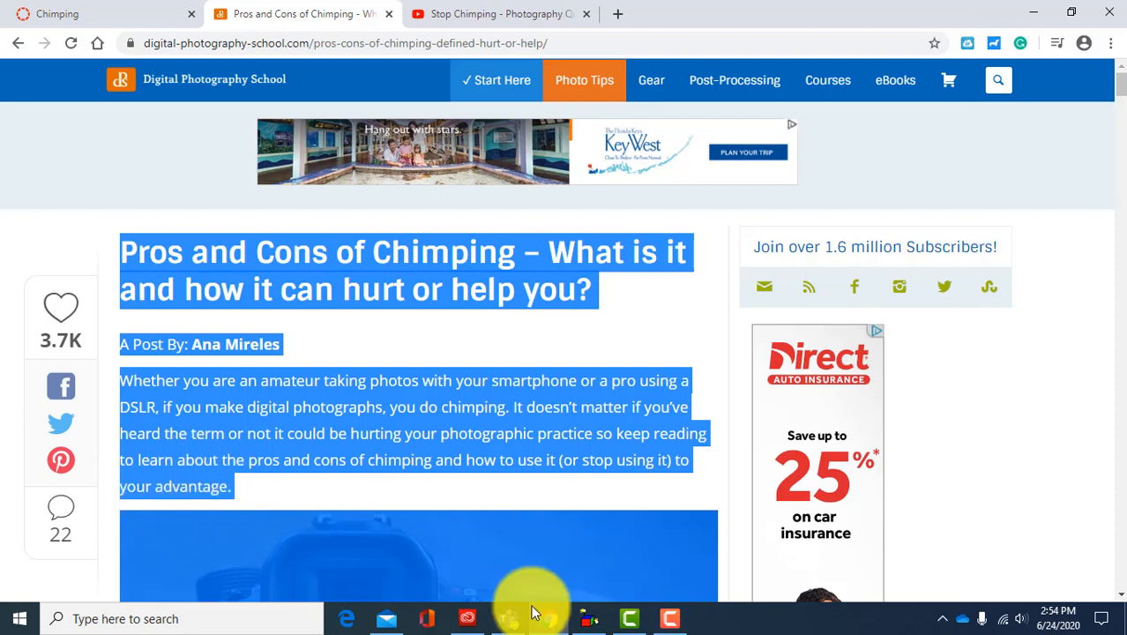
right_click(371, 282)
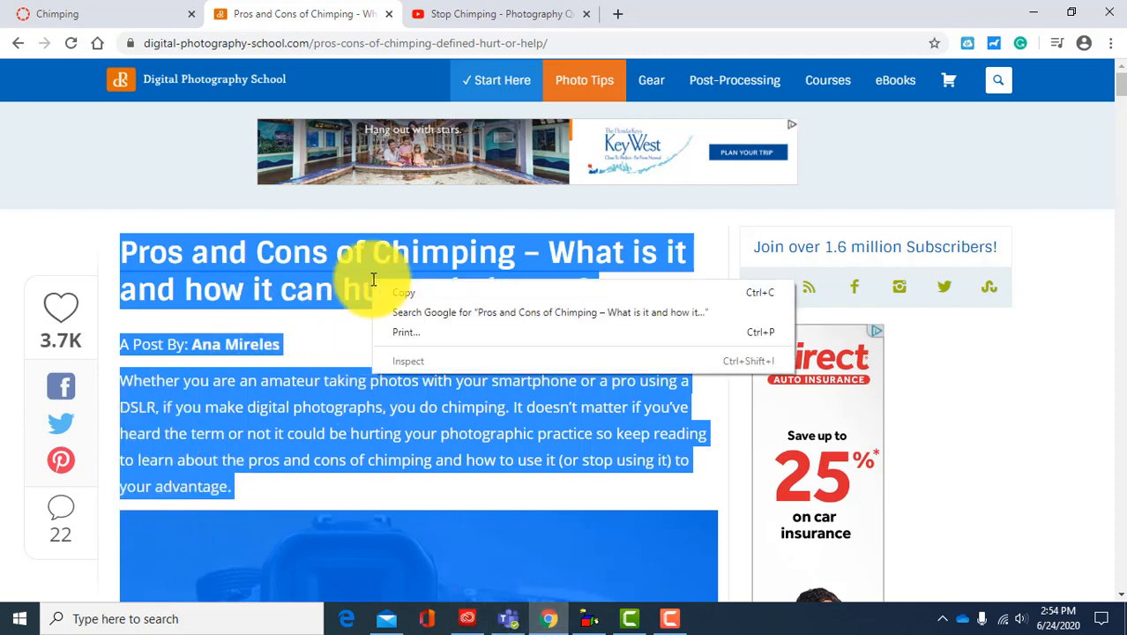
click(403, 298)
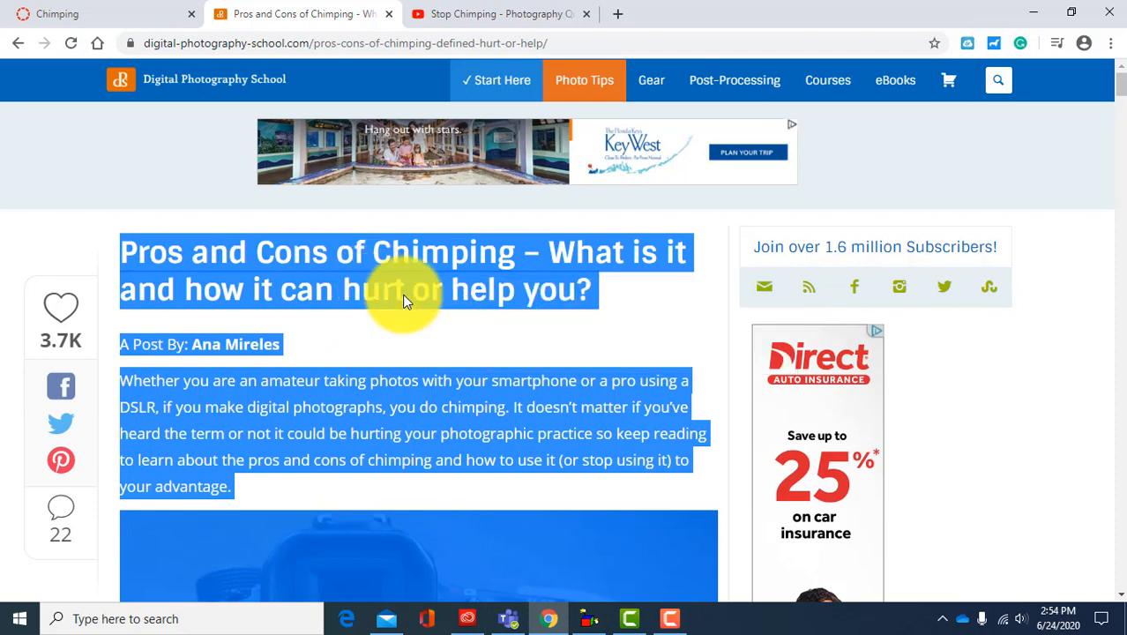
Step: In the Canvas quiz instructions, replace "Place your text information here." with the copied article
click(104, 11)
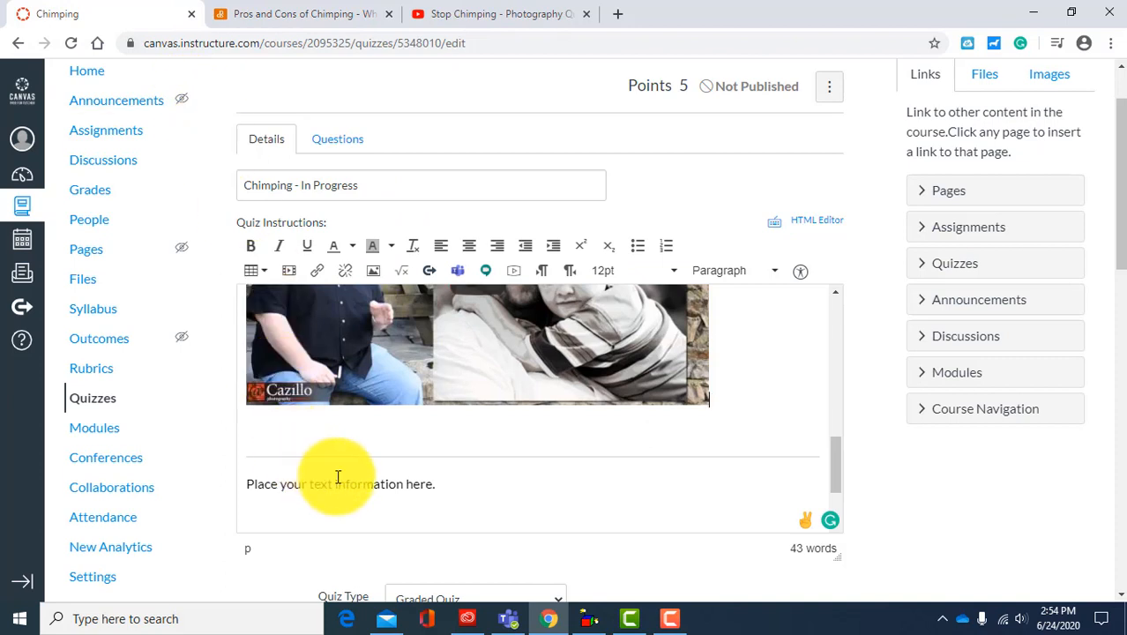
drag(444, 486, 231, 485)
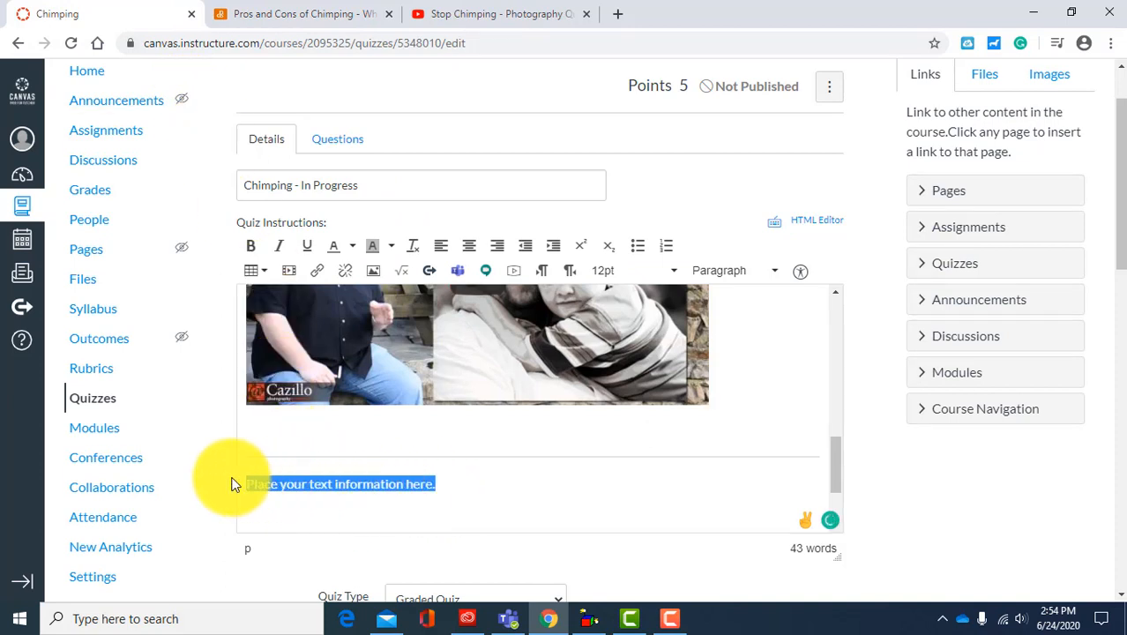
key(BackSpace)
right_click(286, 481)
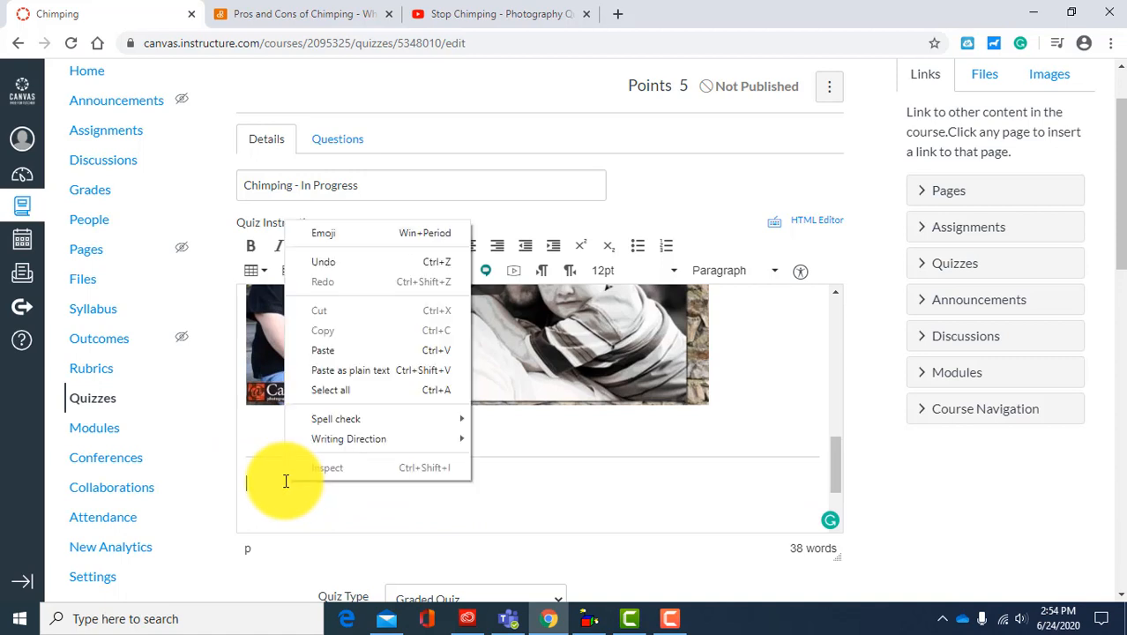
click(348, 353)
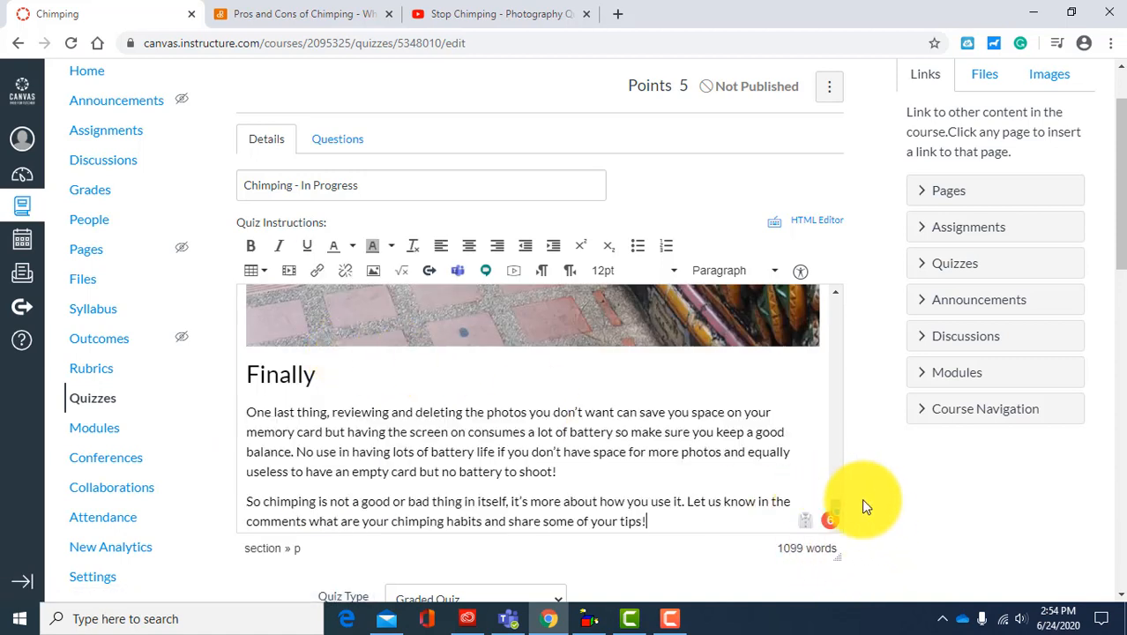
Step: Remove the hyperlink from "review the histogram" in the pasted article's "Use the Histogram" section
drag(834, 500, 875, 450)
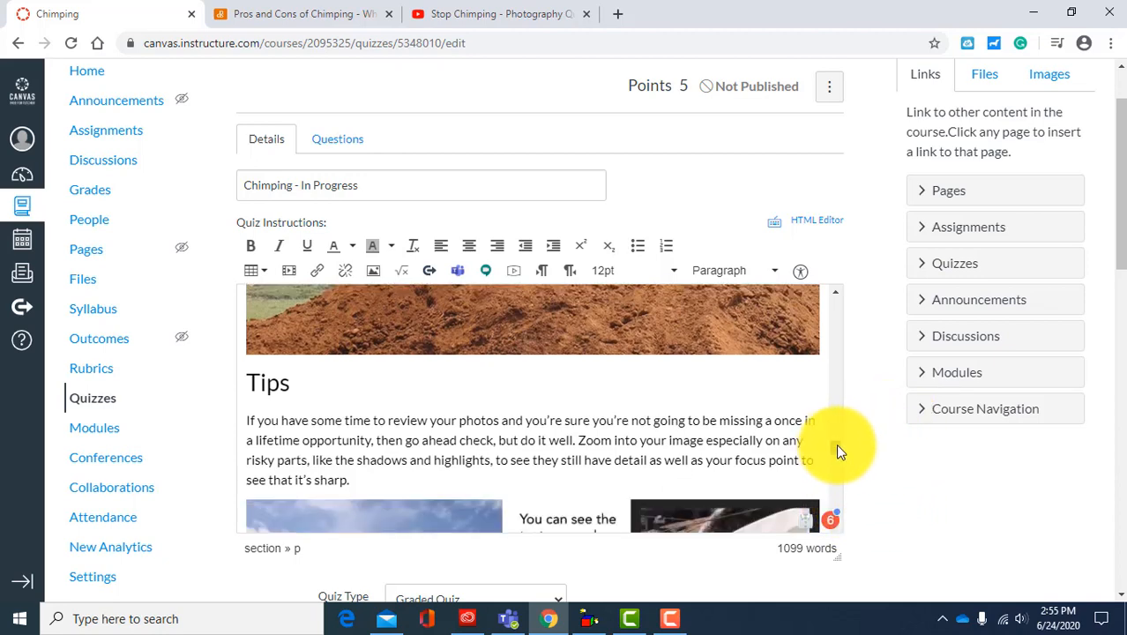
drag(835, 444, 836, 469)
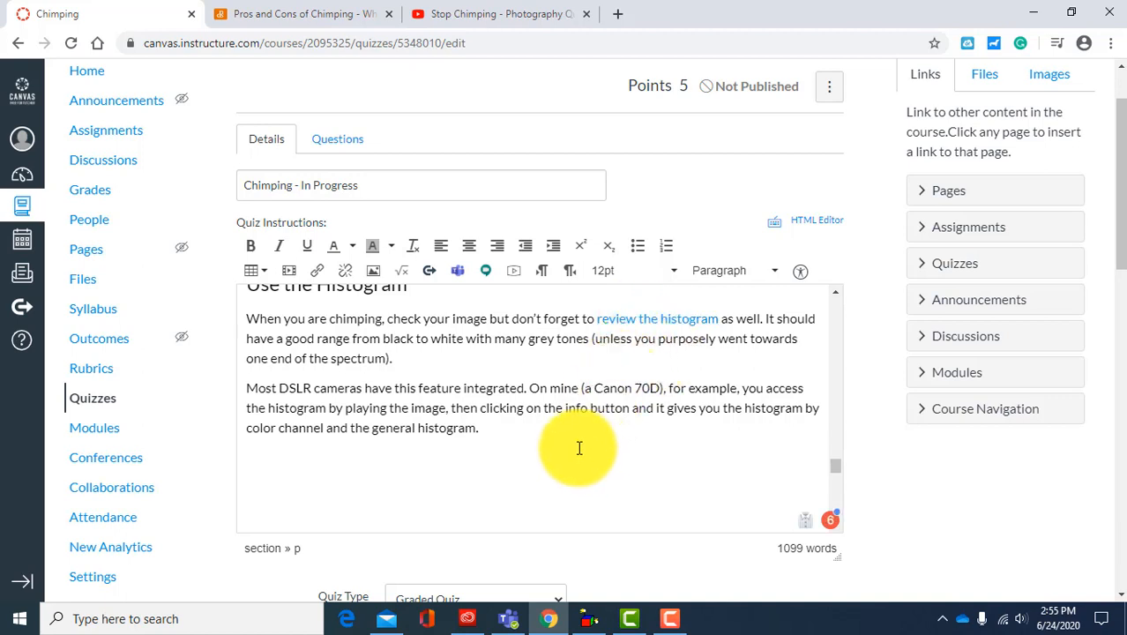
click(636, 320)
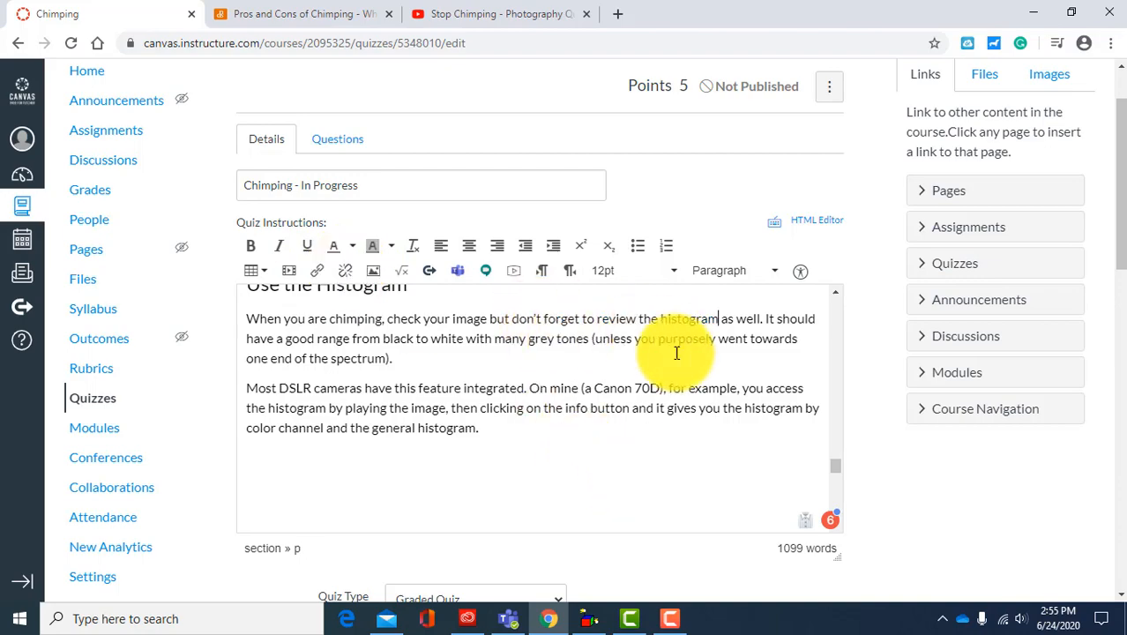
Step: Delete the author byline and the like and comment counts beneath the pasted article's title
drag(836, 467, 860, 329)
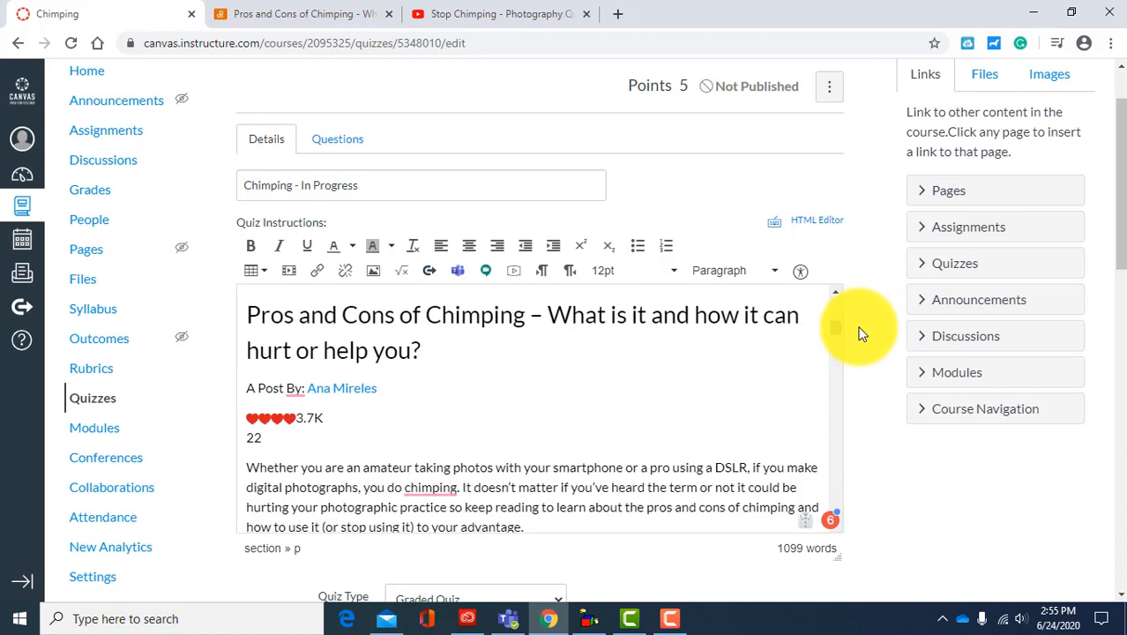
drag(269, 435, 234, 377)
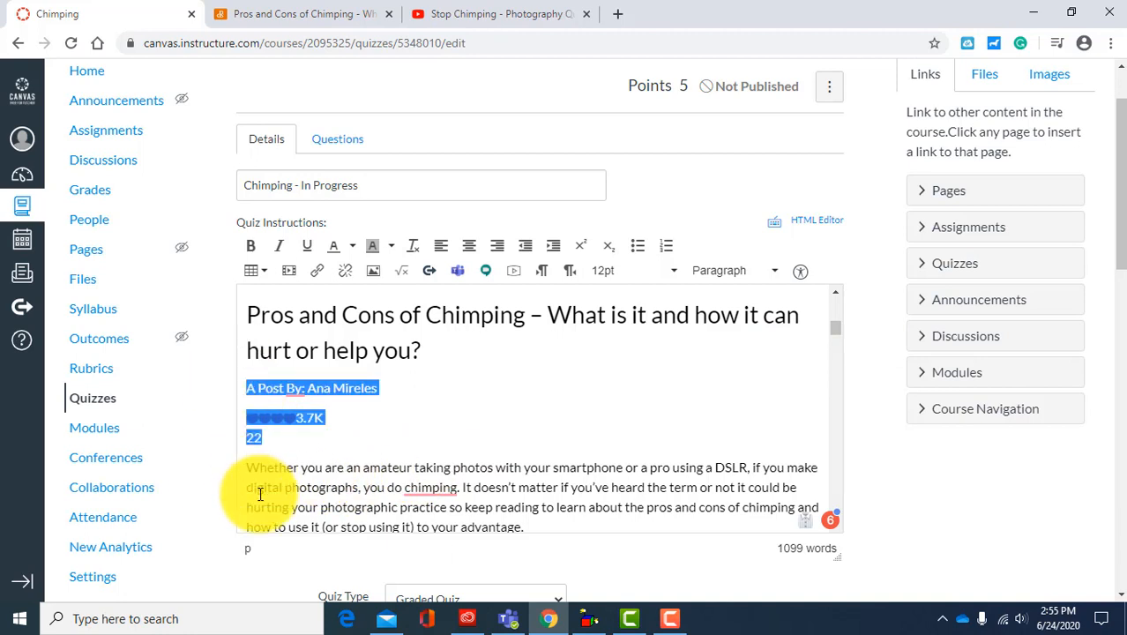
key(BackSpace)
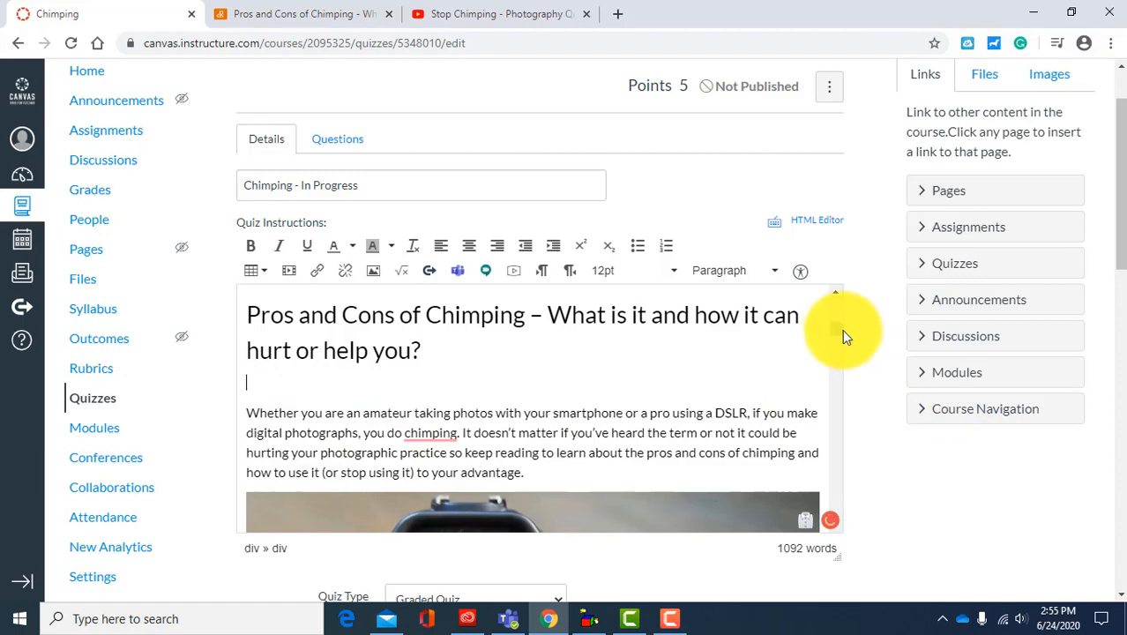
Step: Switch to the Digital Photography School article and copy its web address
drag(837, 338, 804, 493)
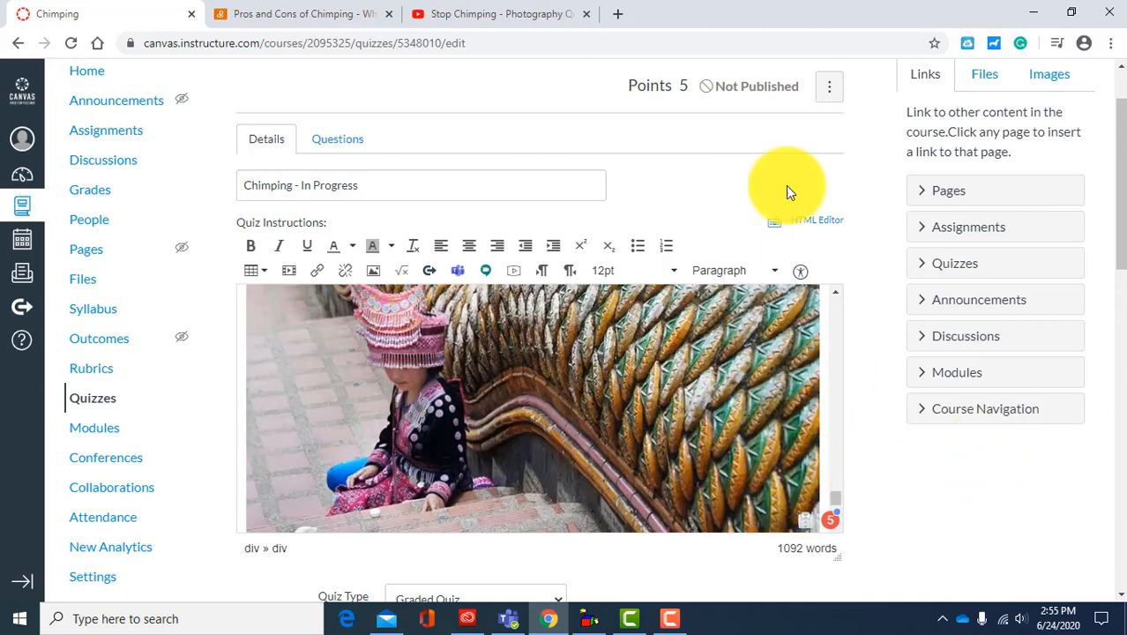
click(277, 20)
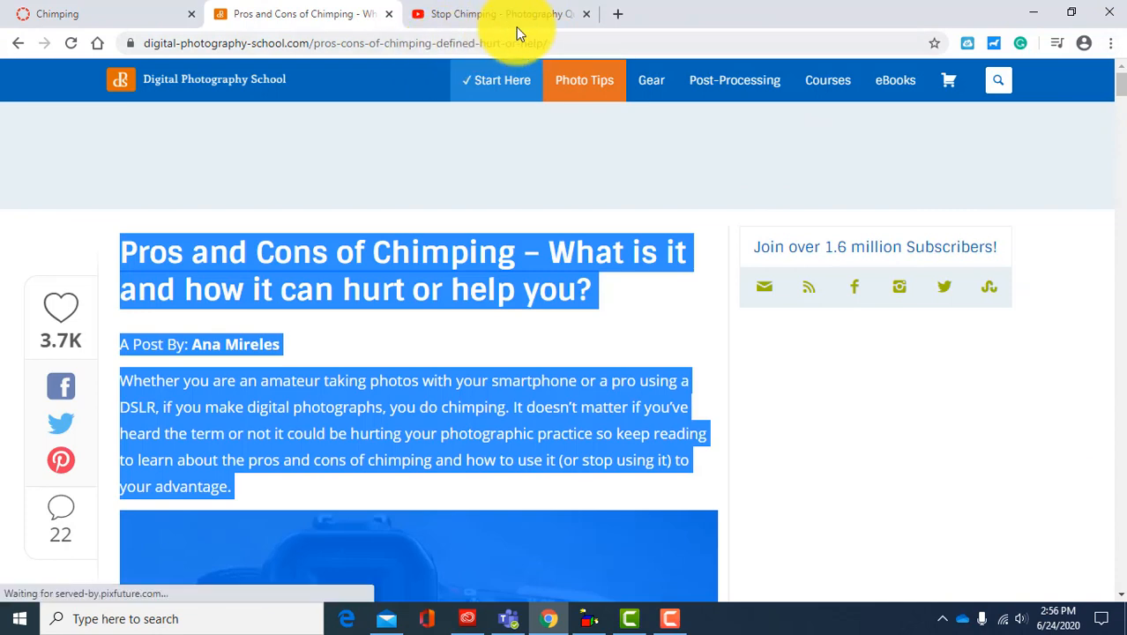
click(564, 43)
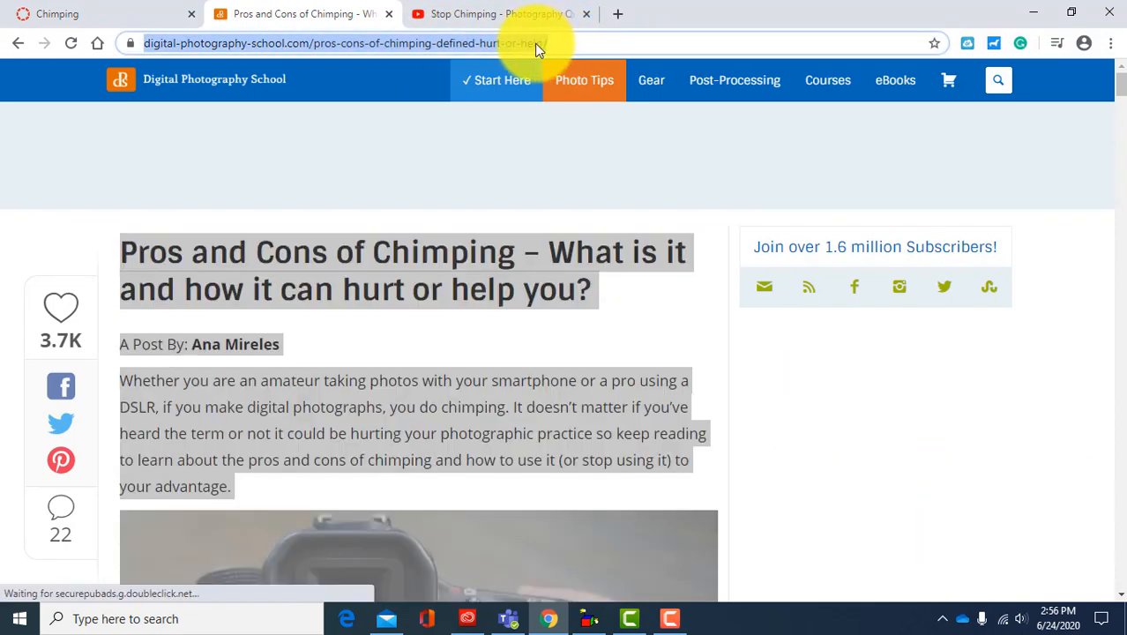
right_click(436, 41)
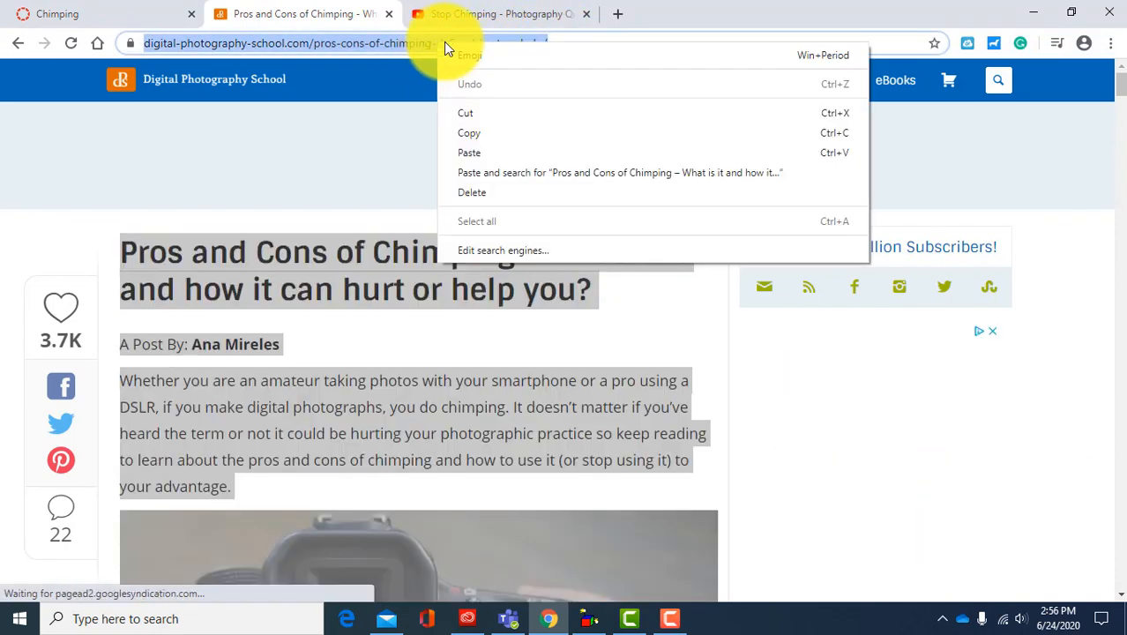
click(477, 135)
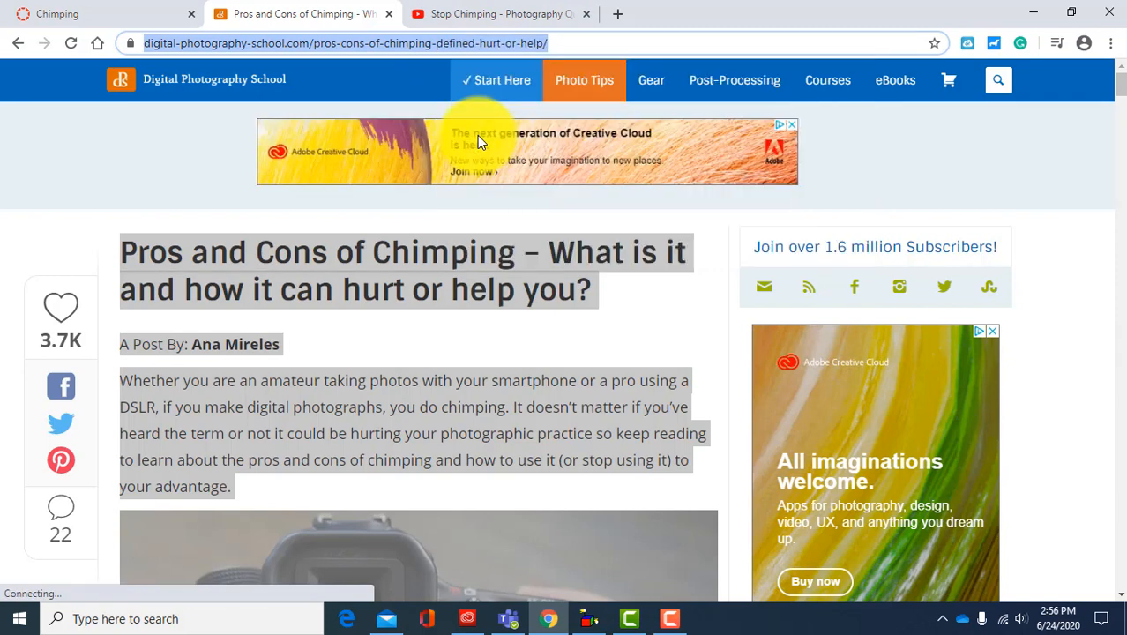
Step: In the quiz instructions, link the first "SOURCE" below the article to the copied Digital Photography School web address
click(94, 15)
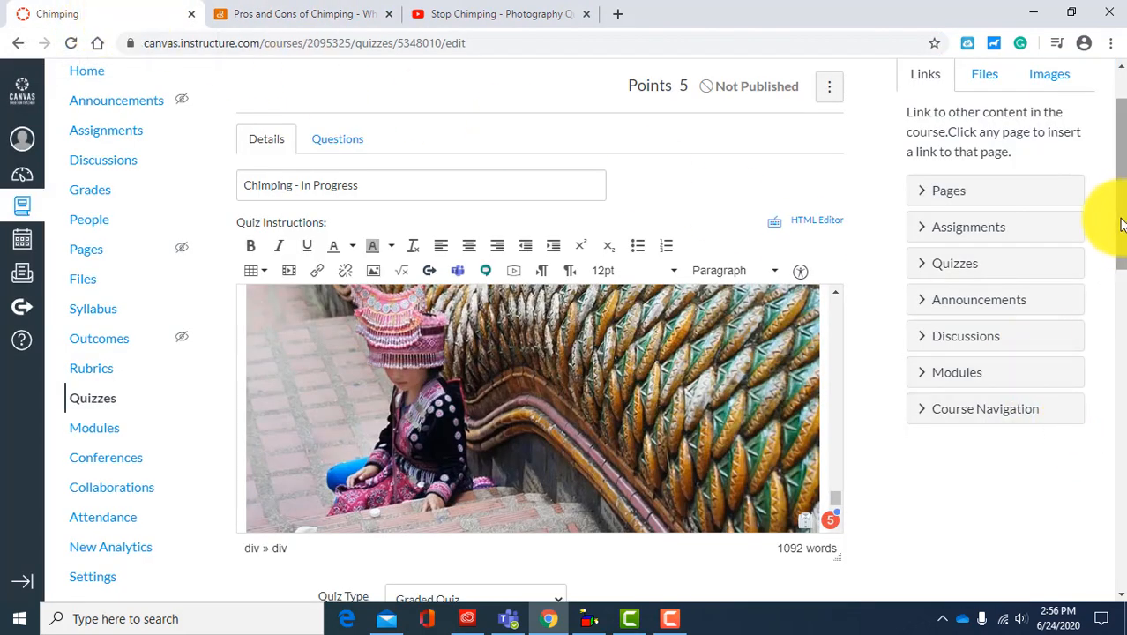
scroll(1122, 225, down, 4)
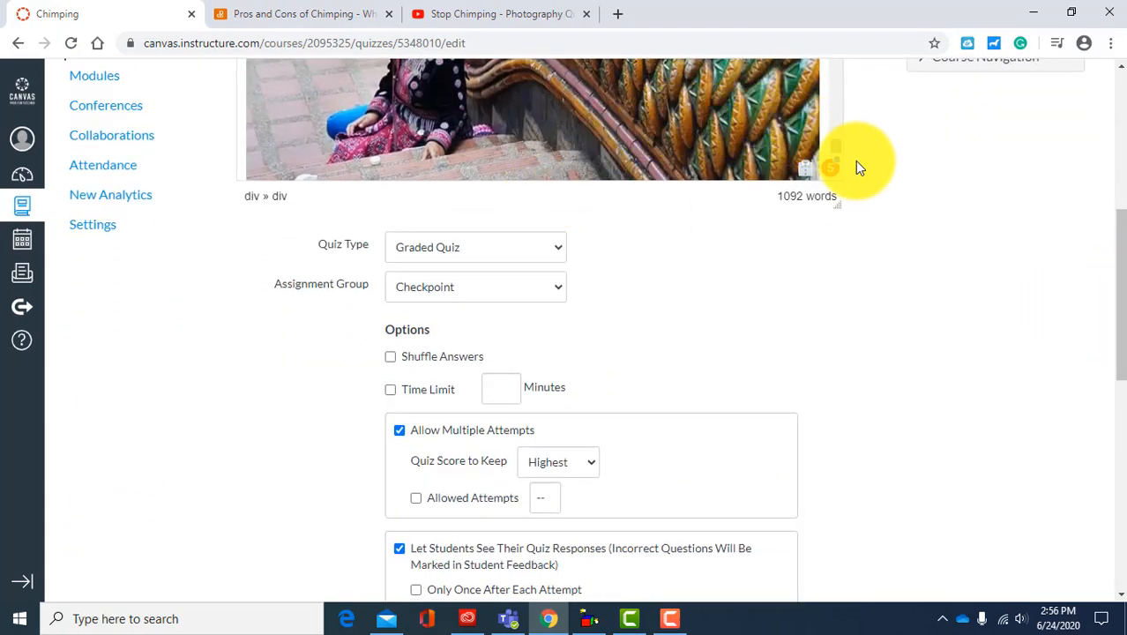
scroll(837, 153, down, 10)
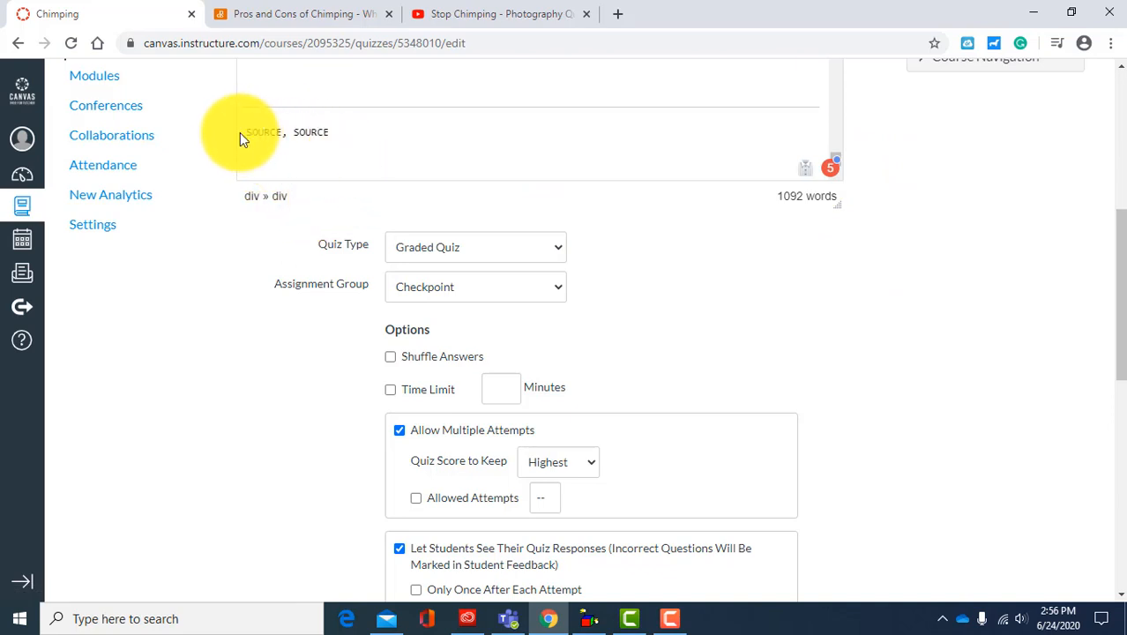
drag(251, 134, 284, 136)
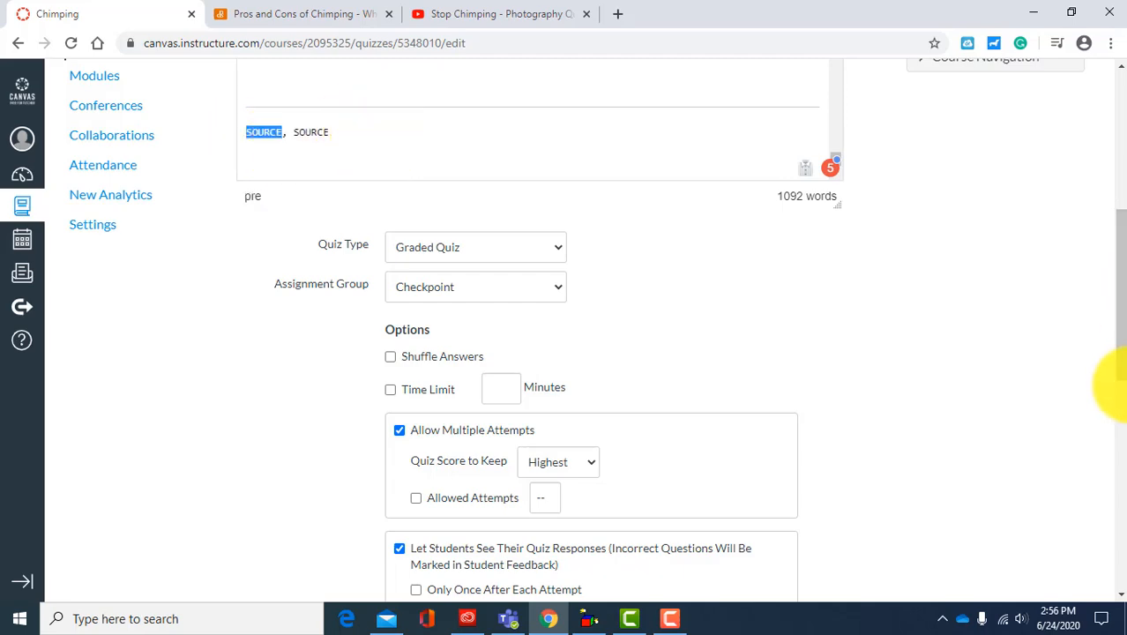
drag(1118, 328, 1117, 84)
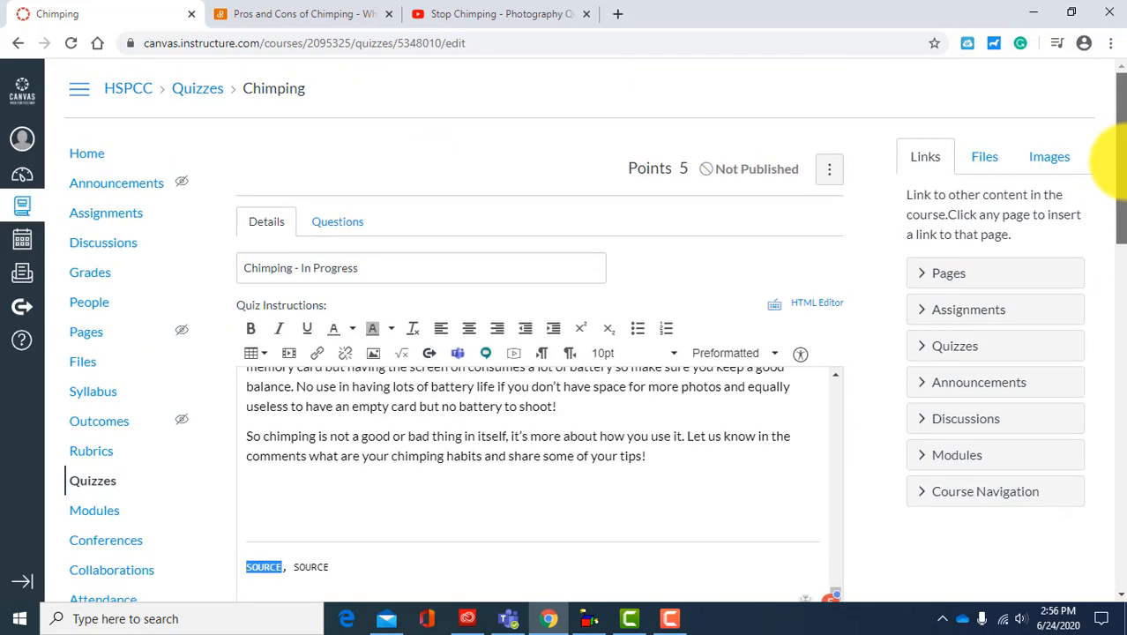
click(319, 353)
right_click(438, 386)
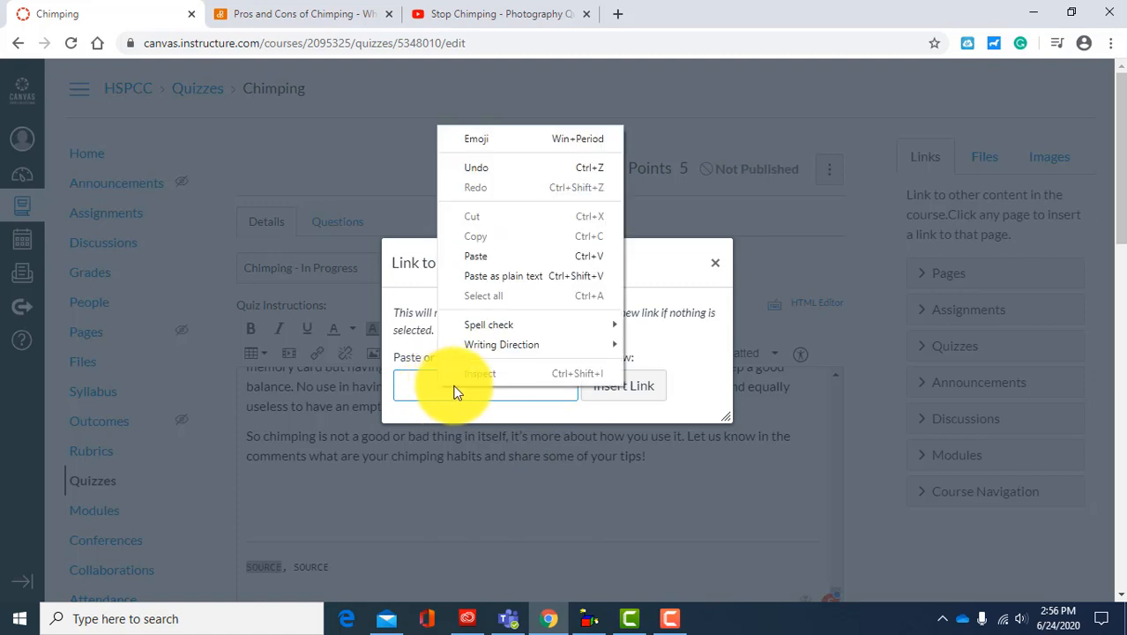
click(496, 251)
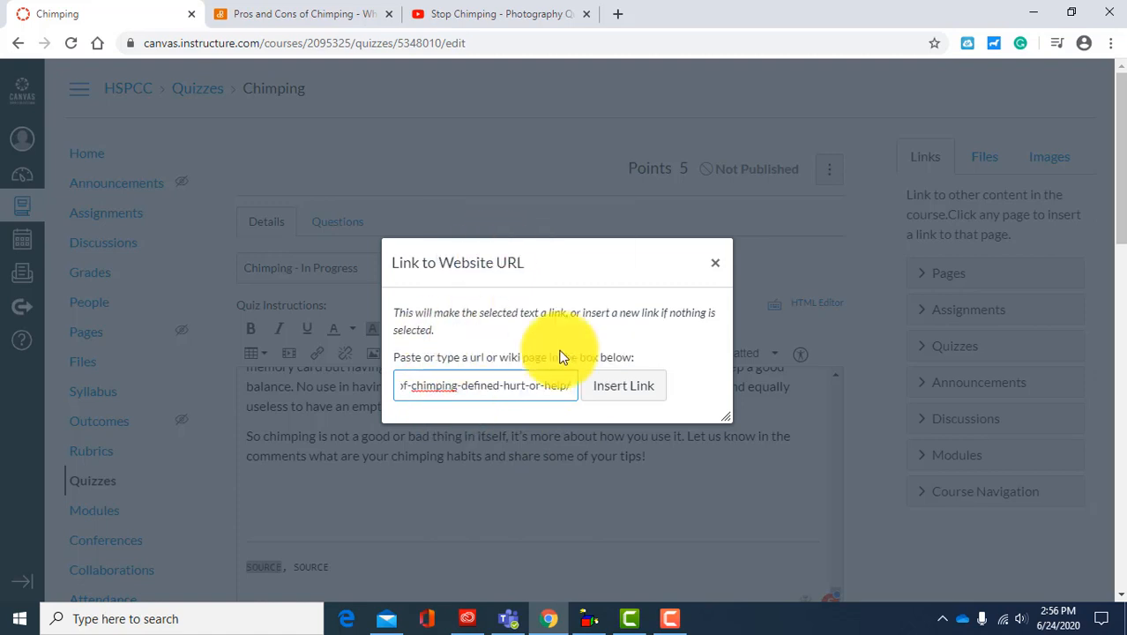
click(626, 385)
click(623, 382)
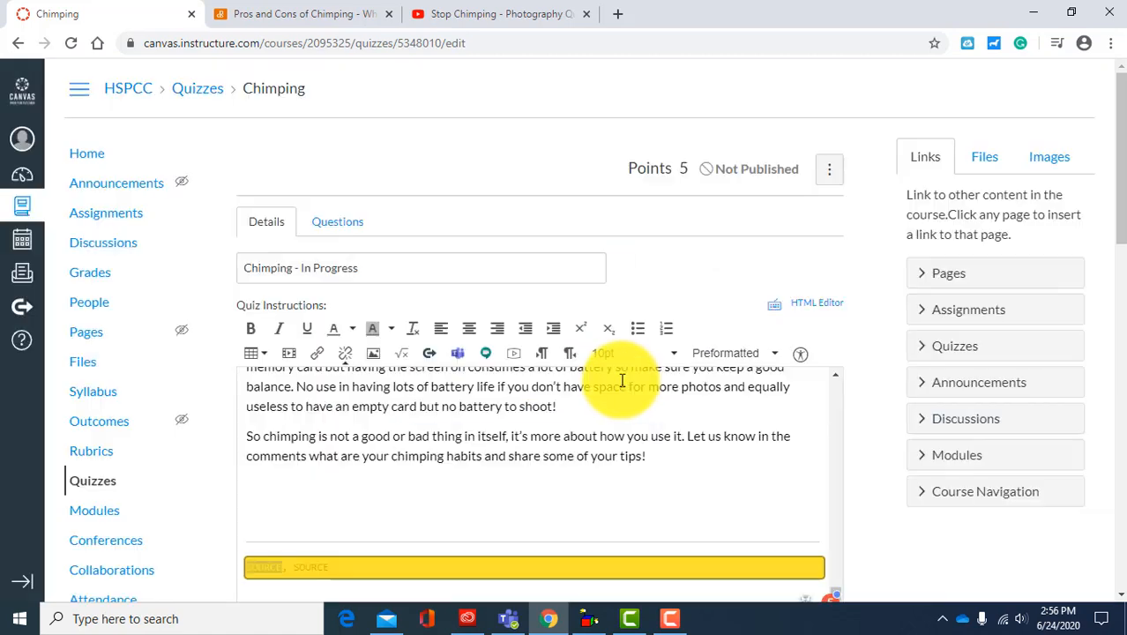
drag(1121, 222, 1125, 305)
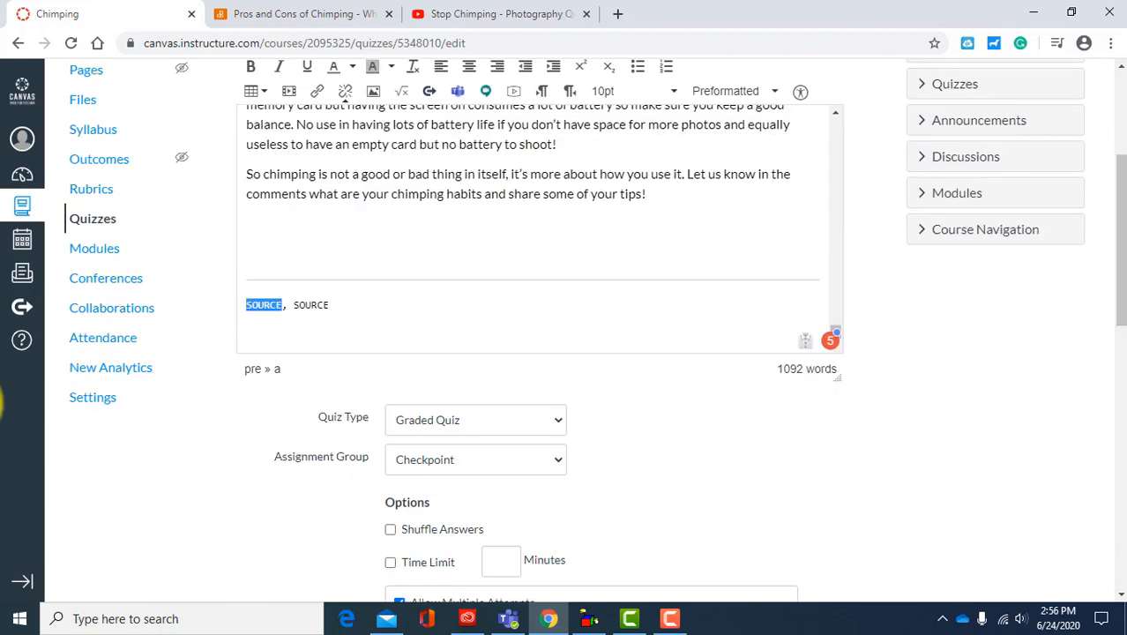
click(273, 319)
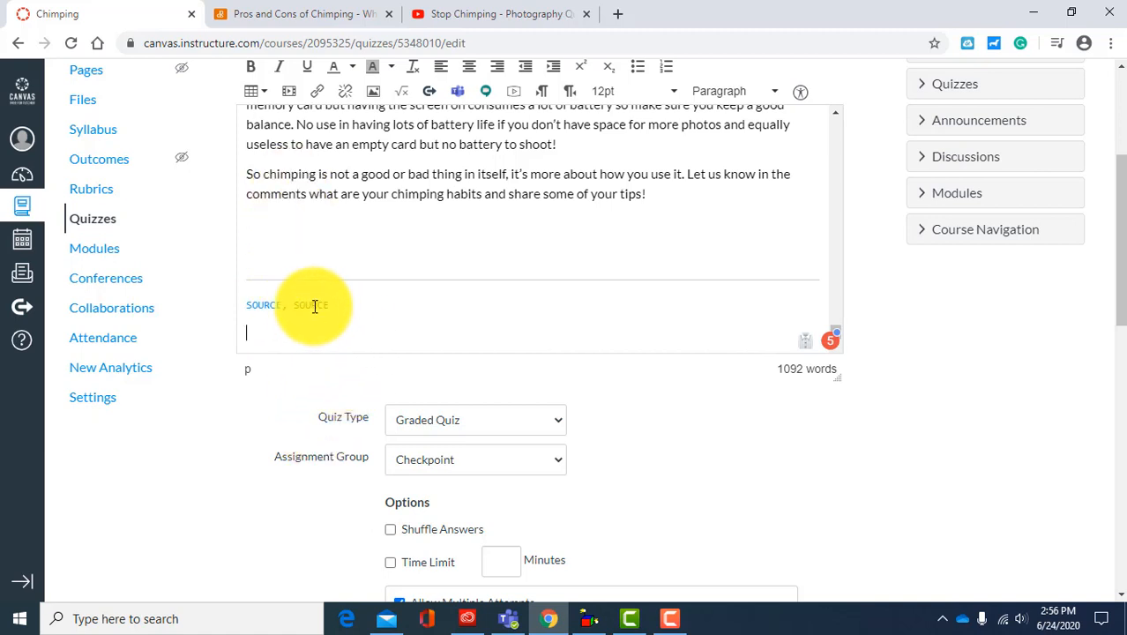
Step: Delete the second "SOURCE" and its preceding comma from the end of the quiz instructions
drag(335, 304, 282, 307)
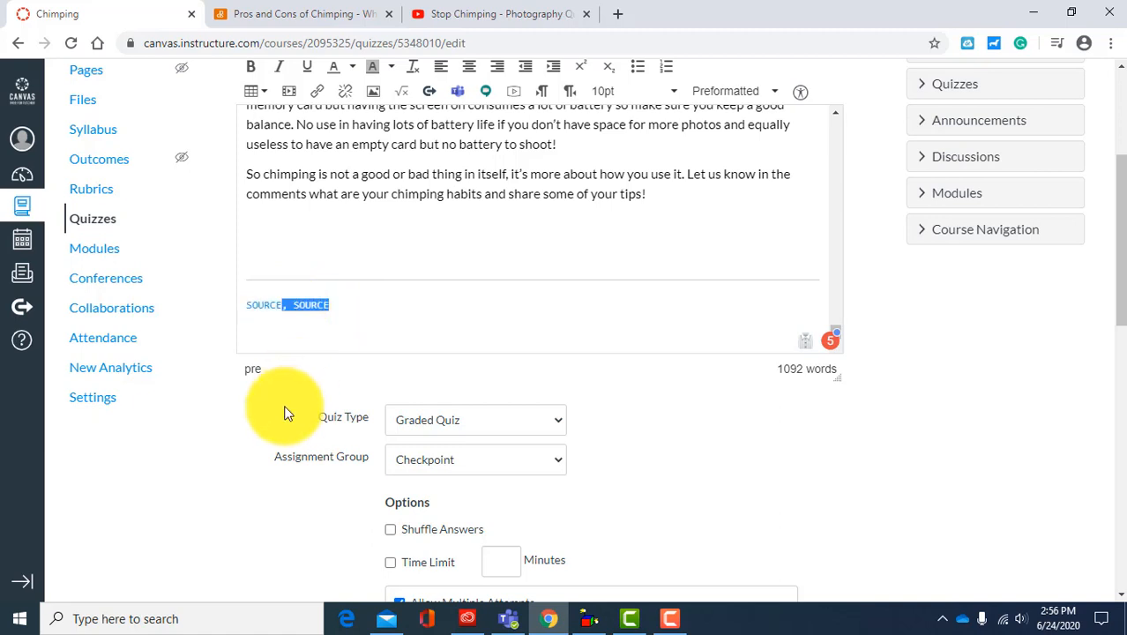
key(BackSpace)
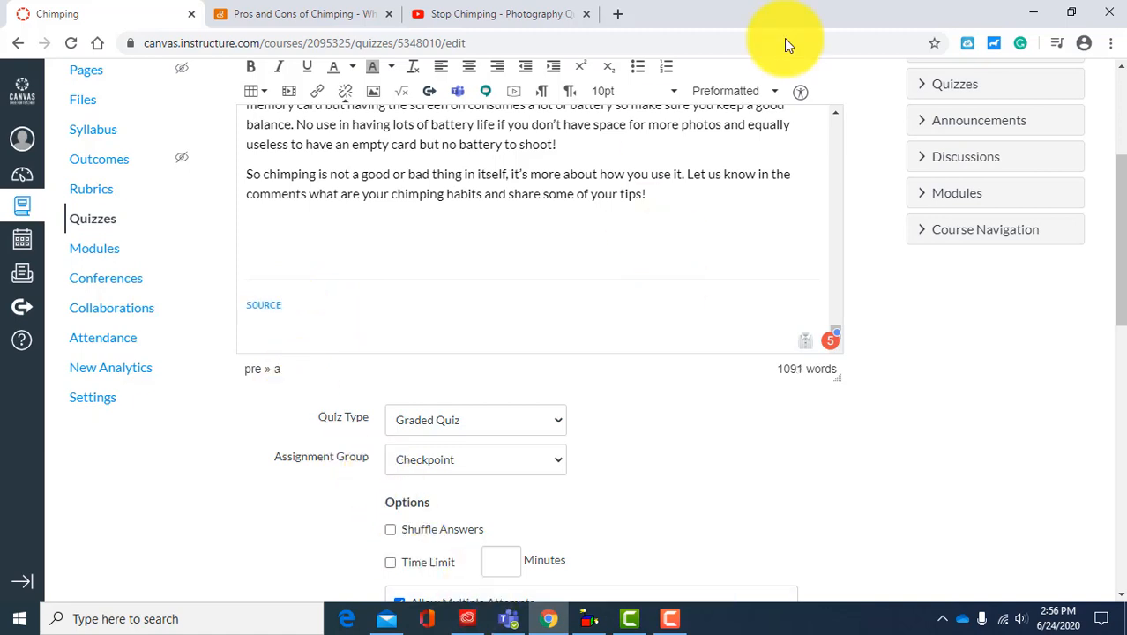
drag(1120, 220, 1113, 113)
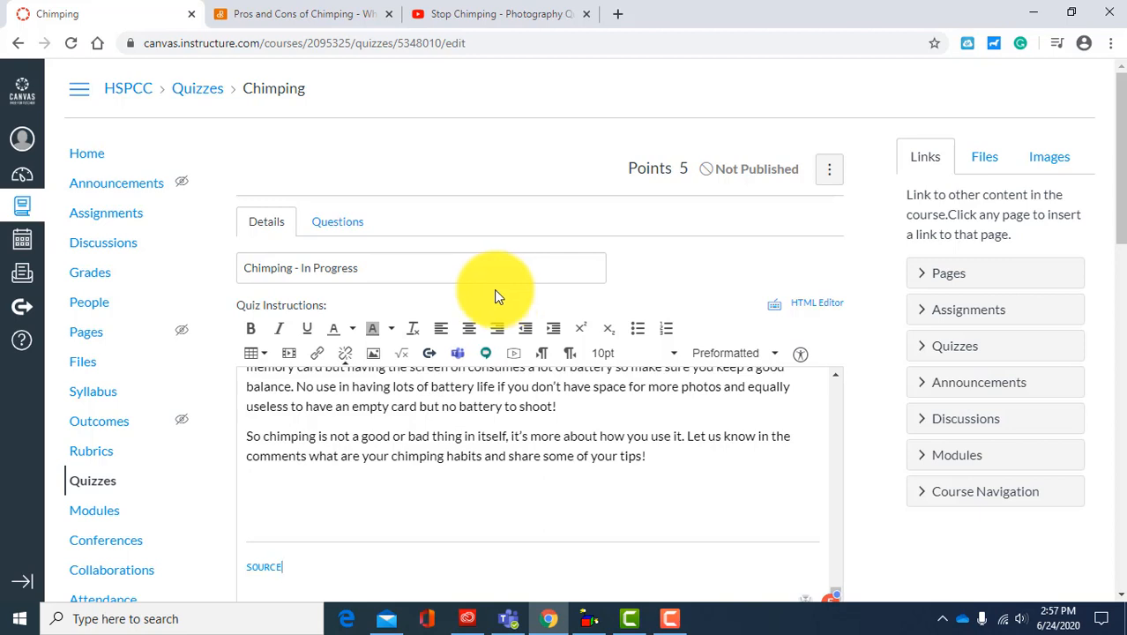
click(629, 621)
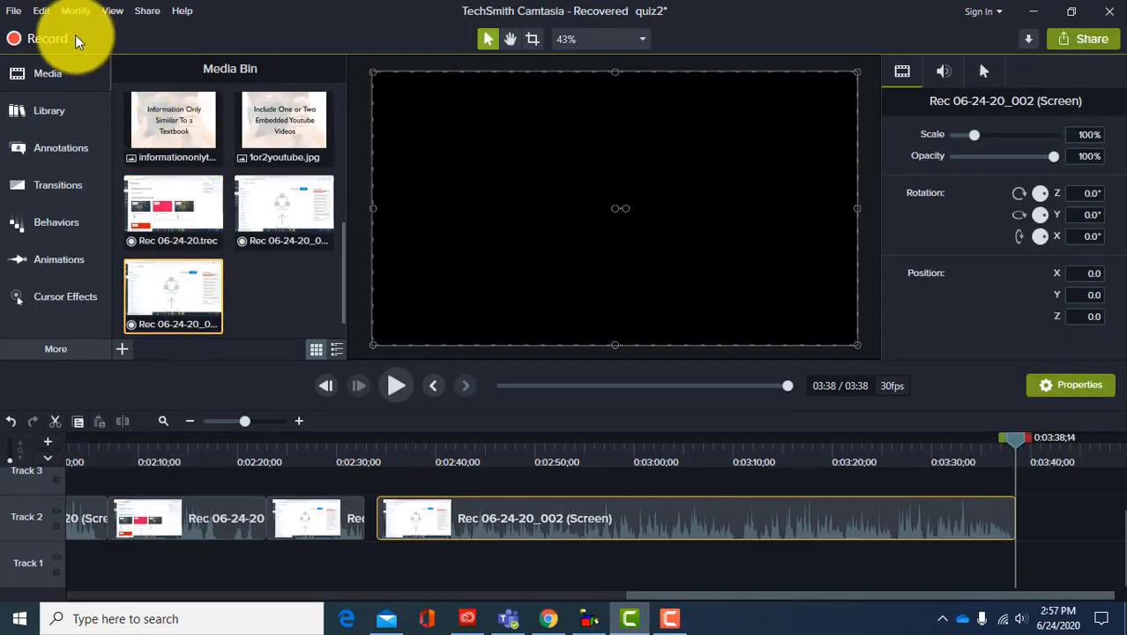
click(37, 38)
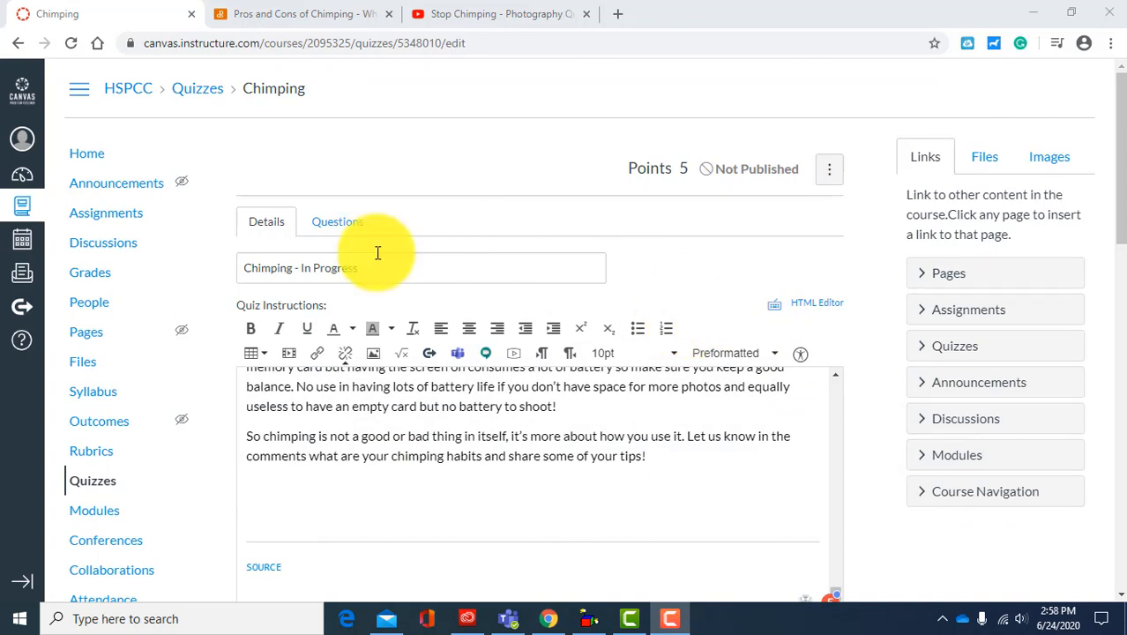
Step: Retitle the quiz "Chimping In Photography - In Progress" and show the details of its questions
click(292, 267)
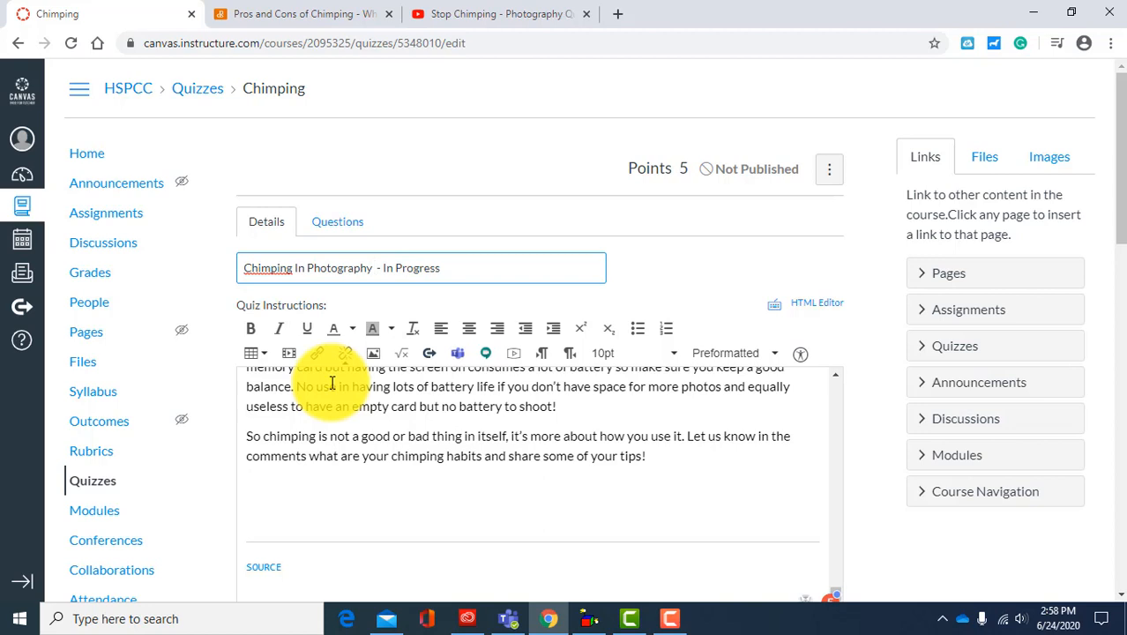
click(347, 228)
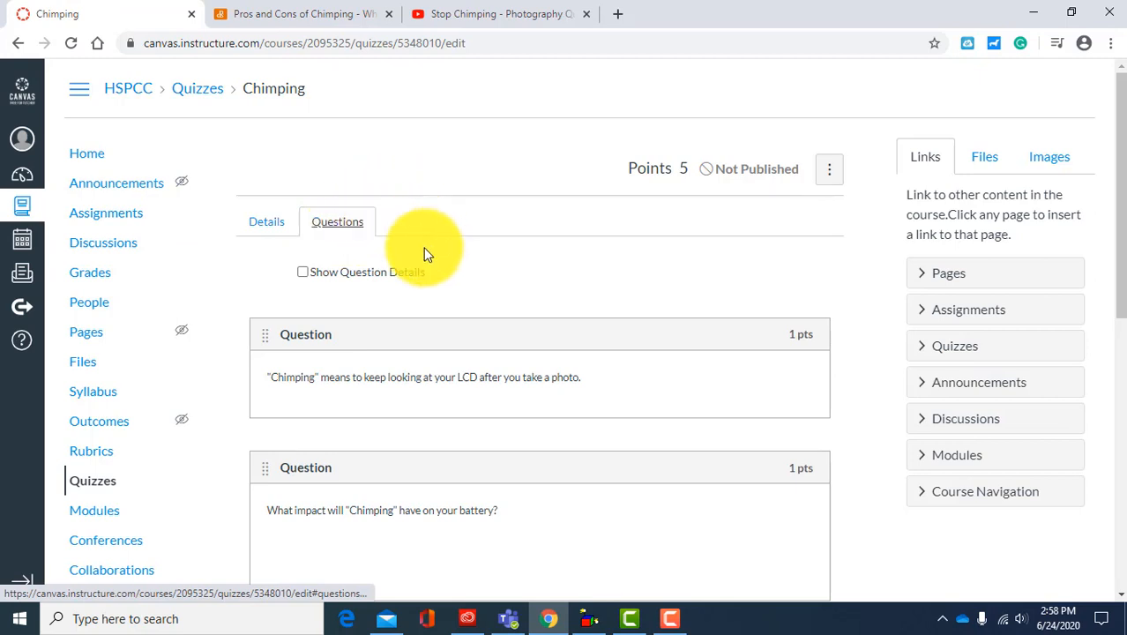
click(303, 274)
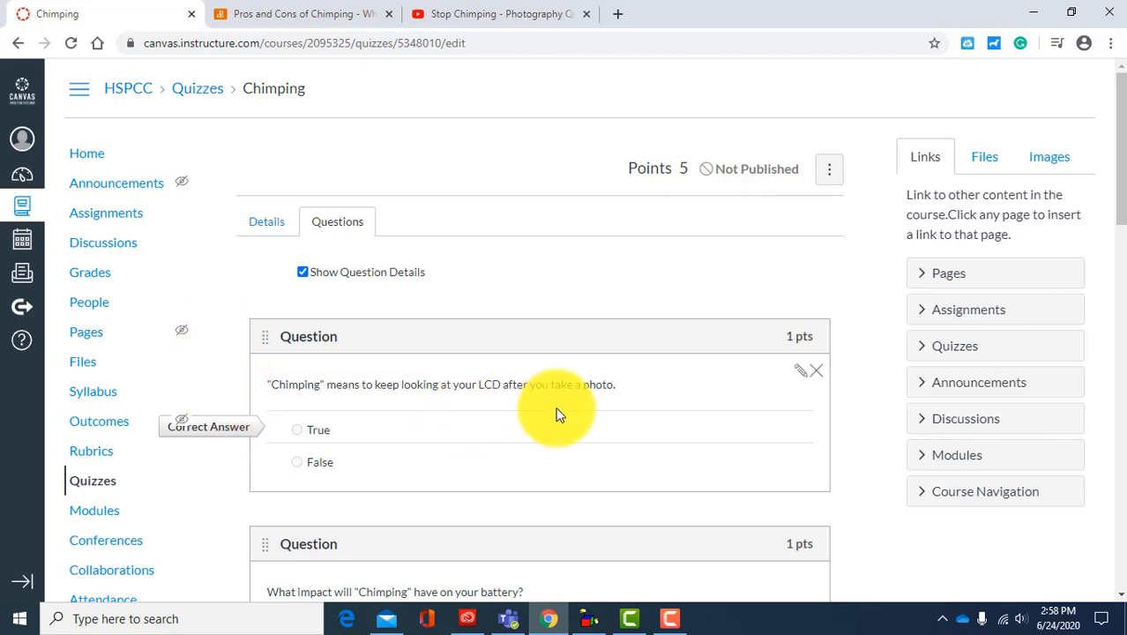
Step: Edit the question about the ways chimping impacts photography to end with "Check all that apply!" and update the question
scroll(571, 374, down, 1)
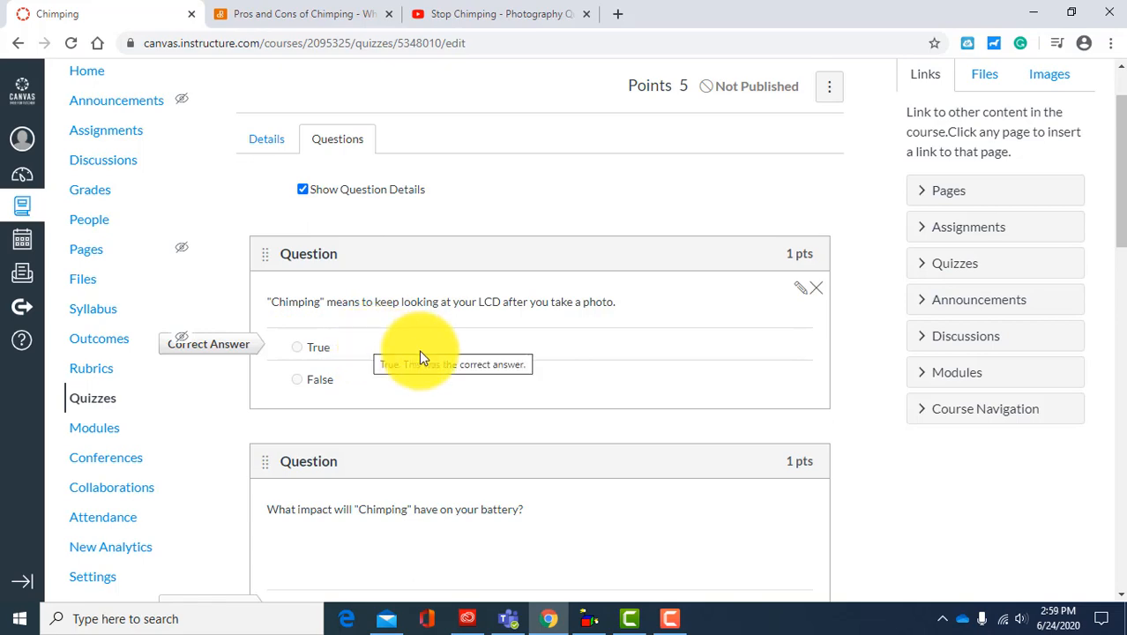
scroll(542, 386, down, 2)
scroll(514, 403, down, 2)
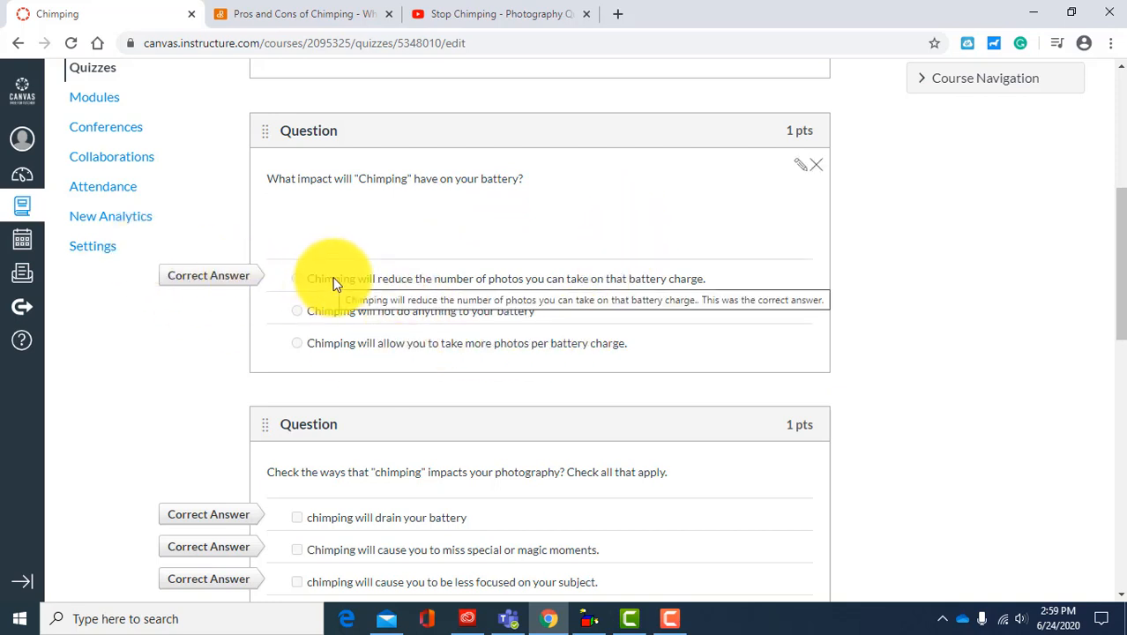
scroll(335, 284, down, 2)
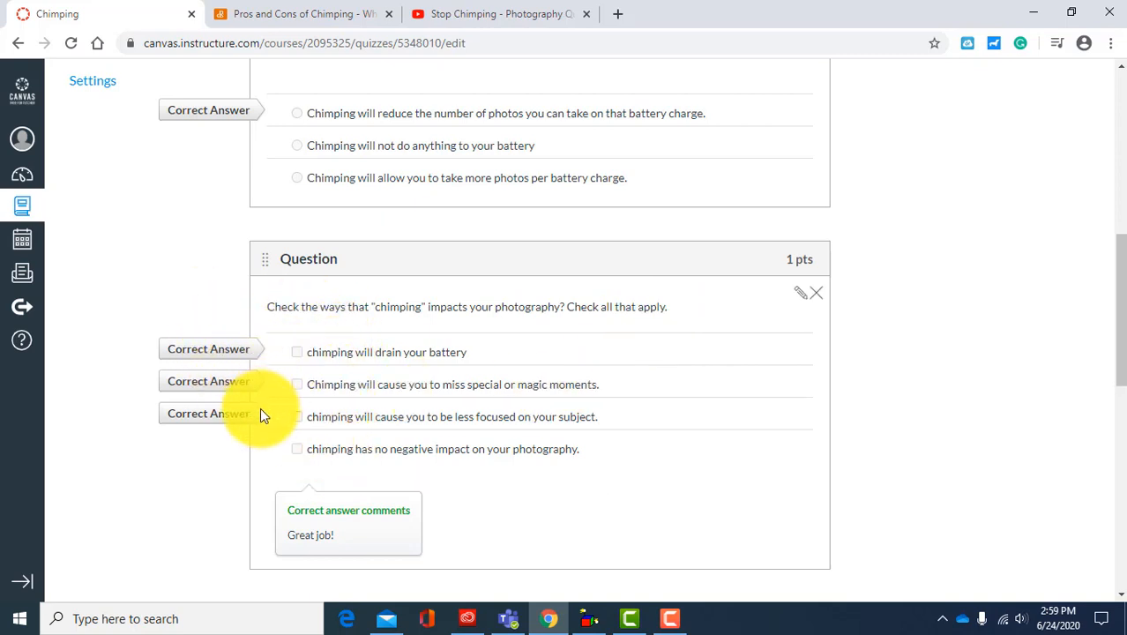
scroll(501, 322, down, 2)
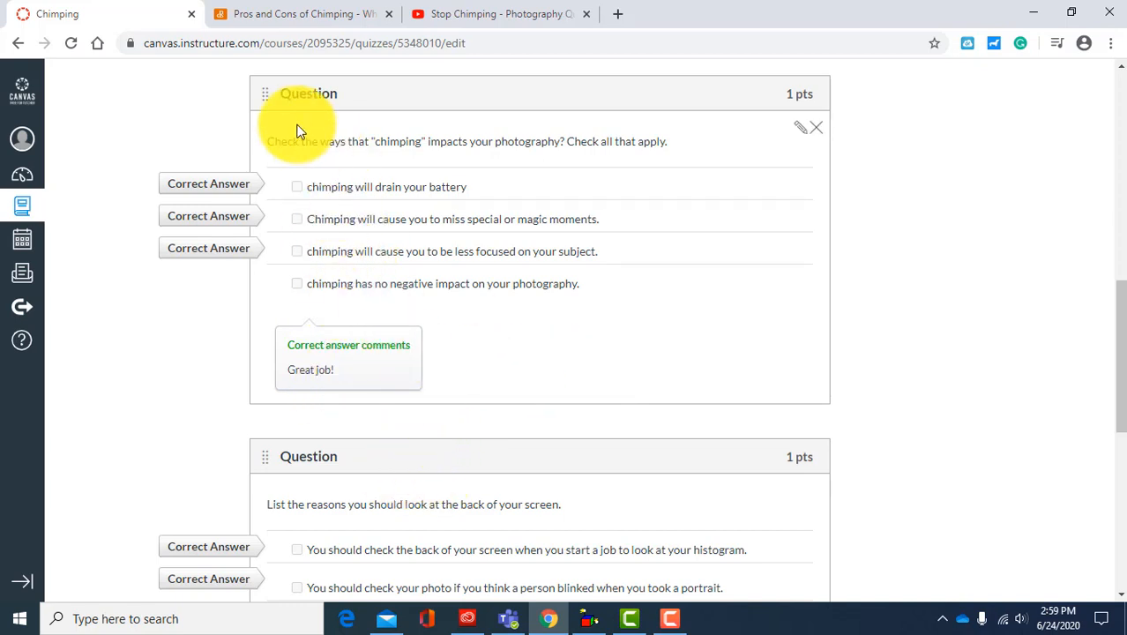
click(803, 133)
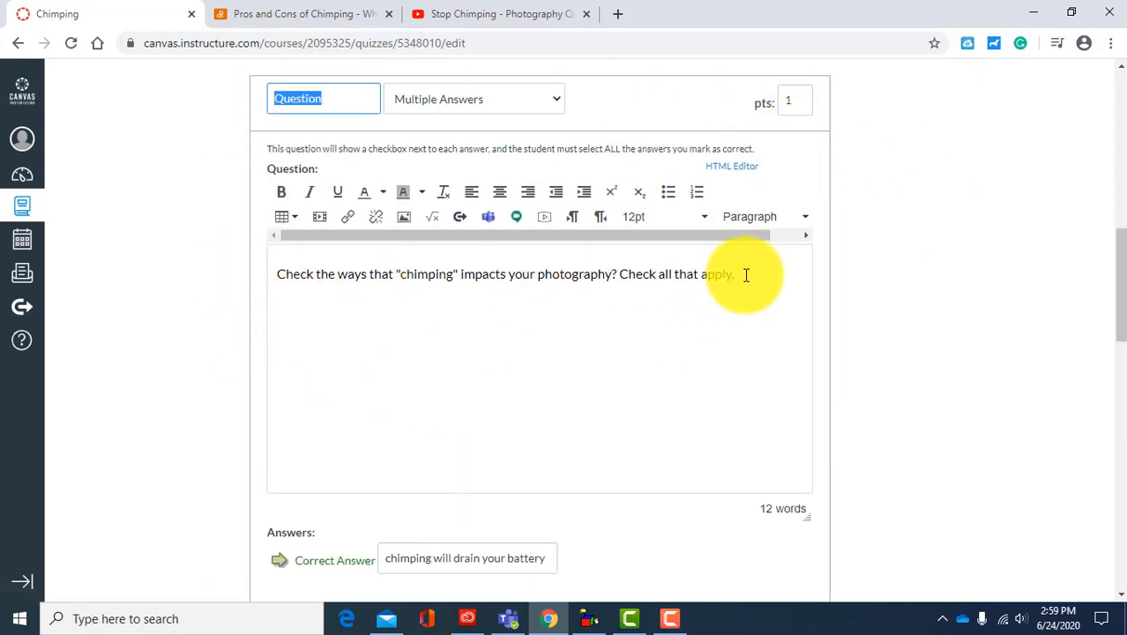
click(724, 303)
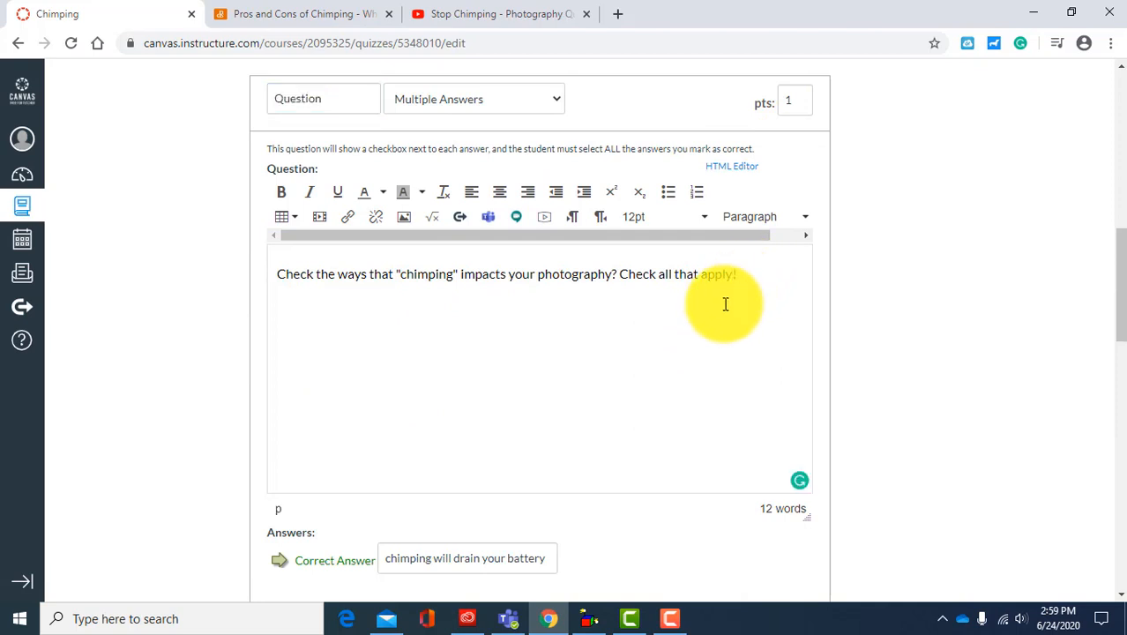
scroll(784, 447, down, 6)
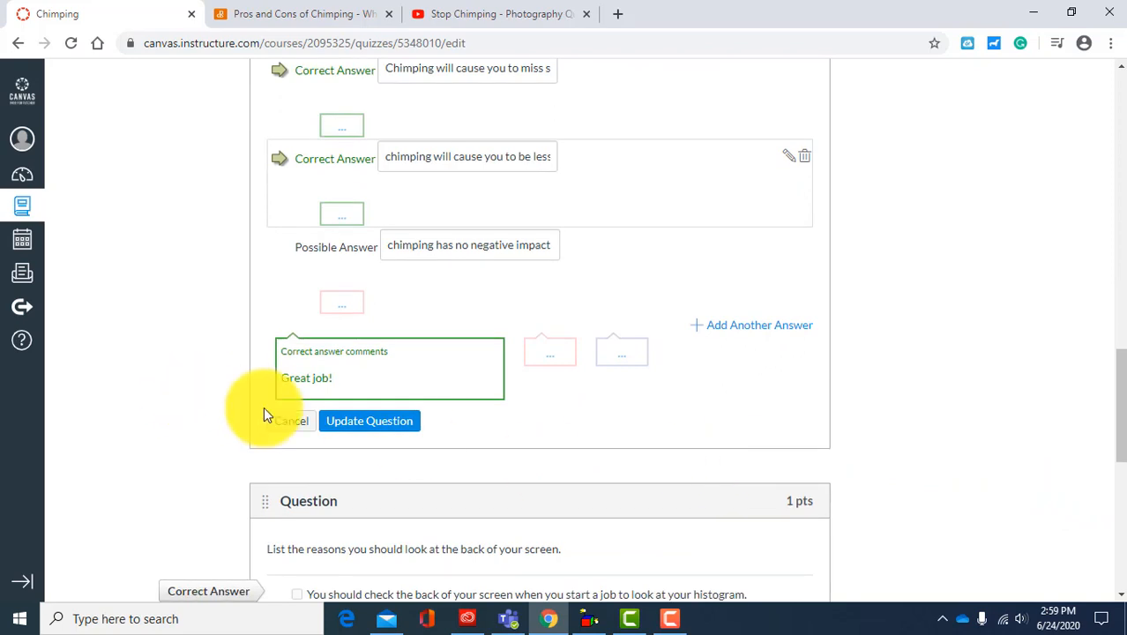
click(369, 421)
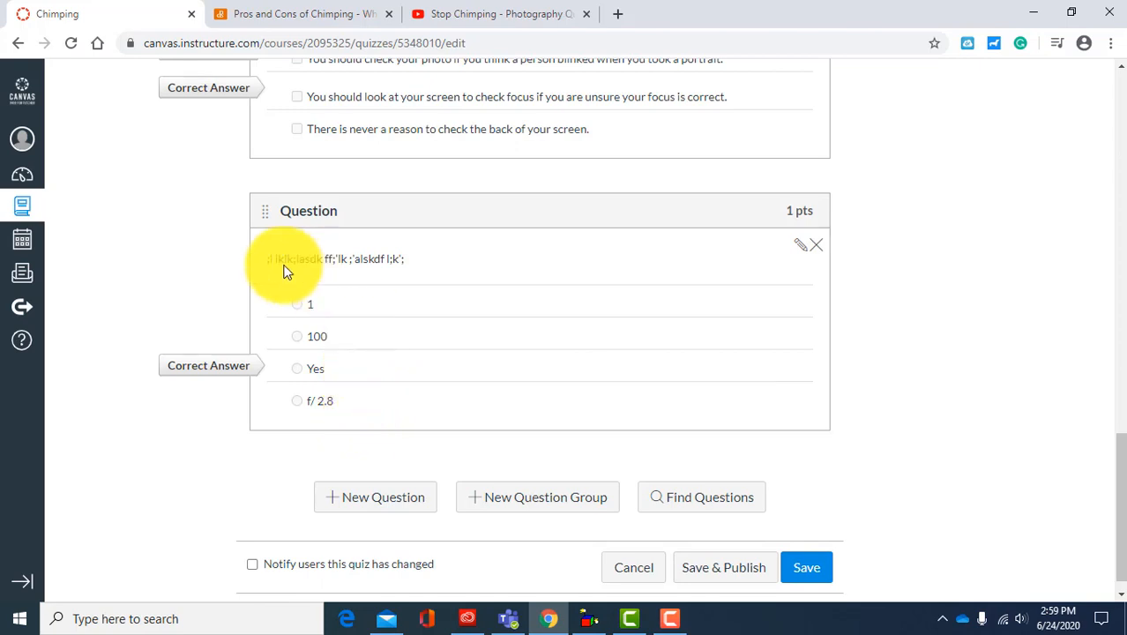
Step: Add a new question after the quiz's last question, using the Multiple Choice type
scroll(227, 291, down, 1)
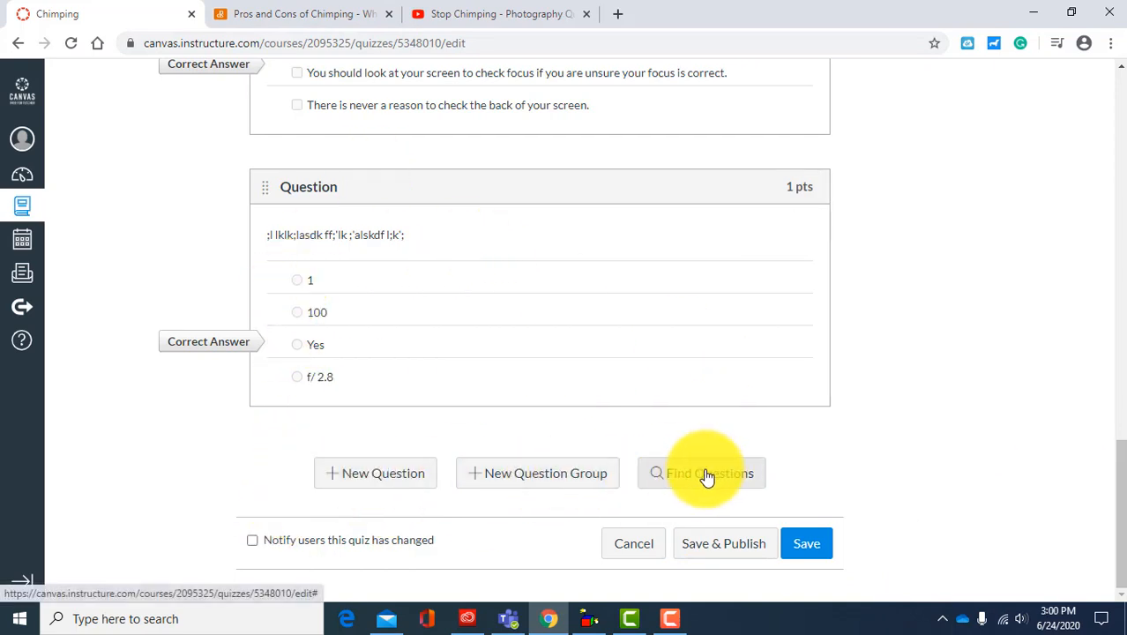
click(386, 477)
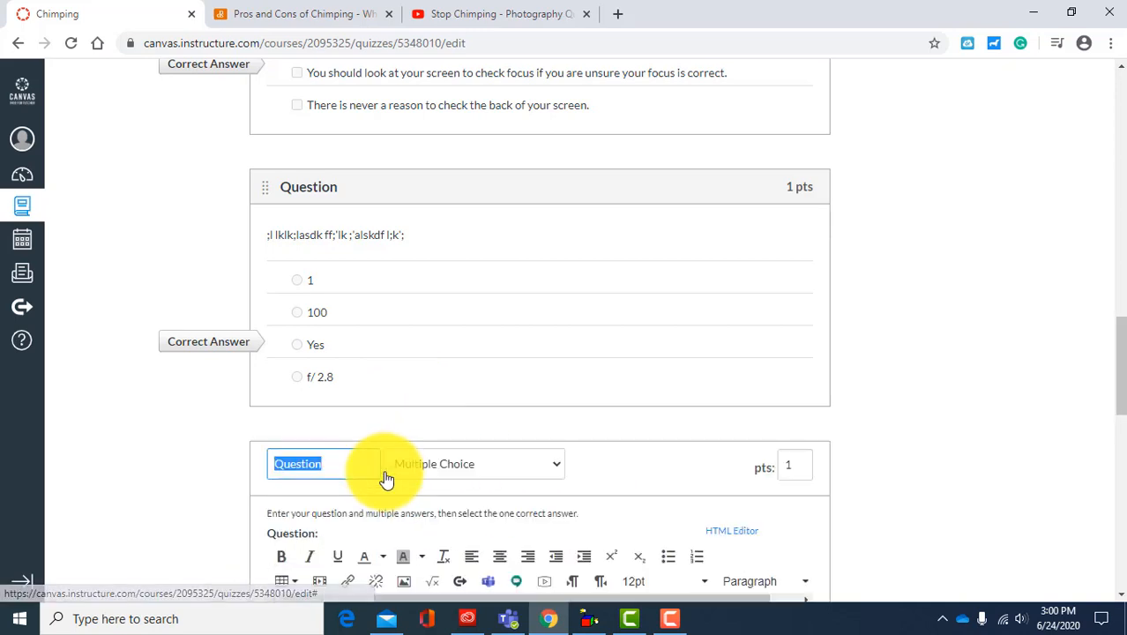
scroll(811, 399, down, 3)
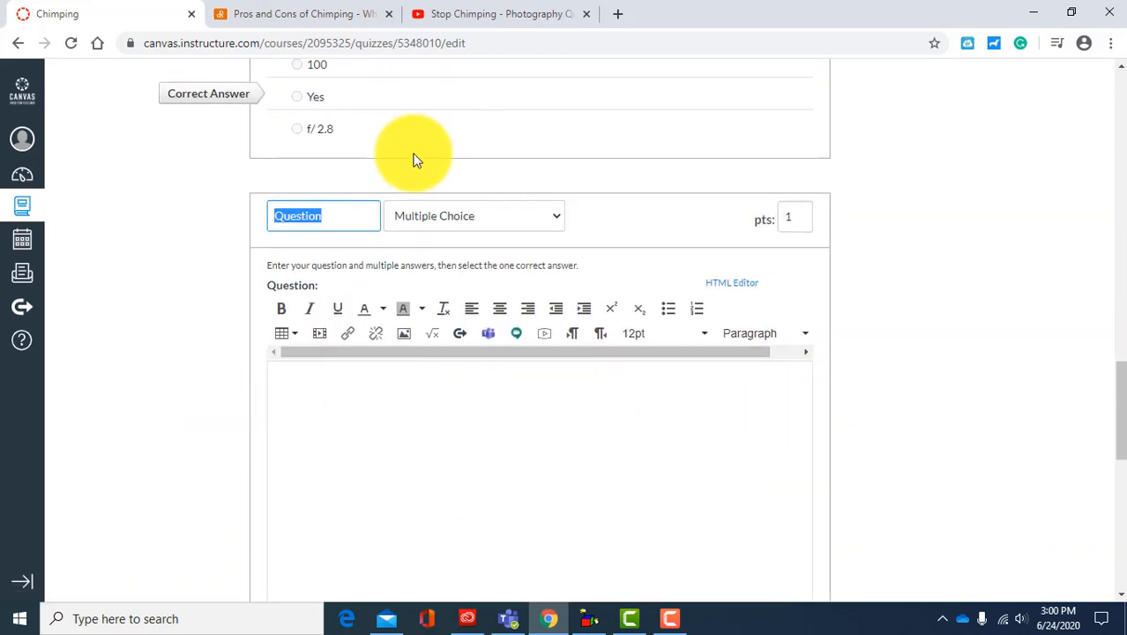
click(422, 214)
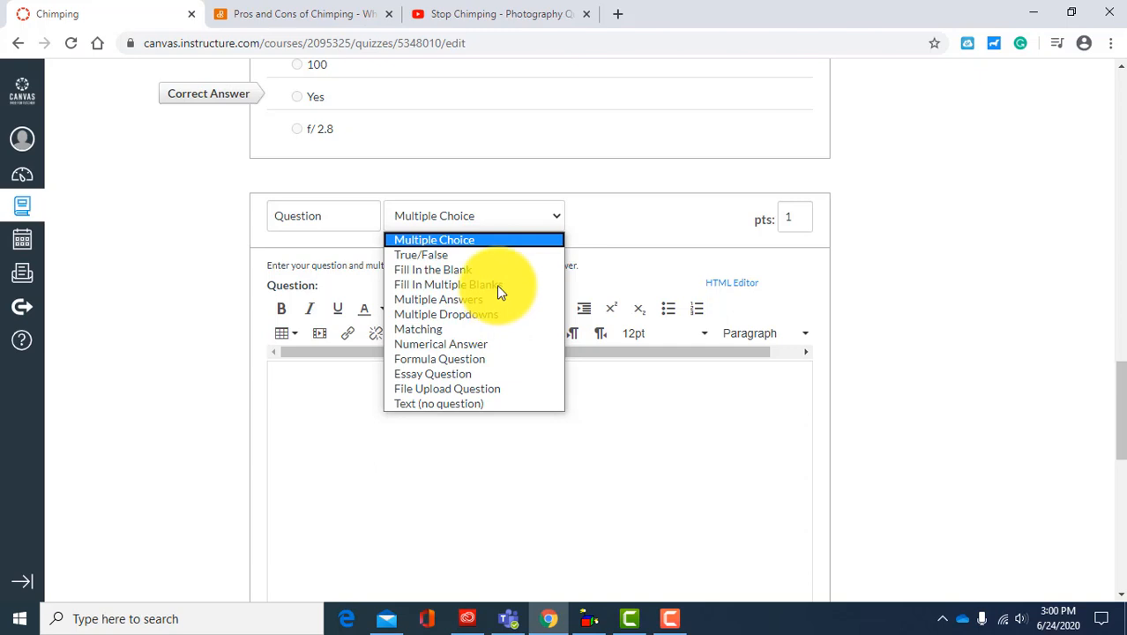
click(464, 239)
Step: Enter "When was chimping in photography introduced?" as the new question's text
click(360, 382)
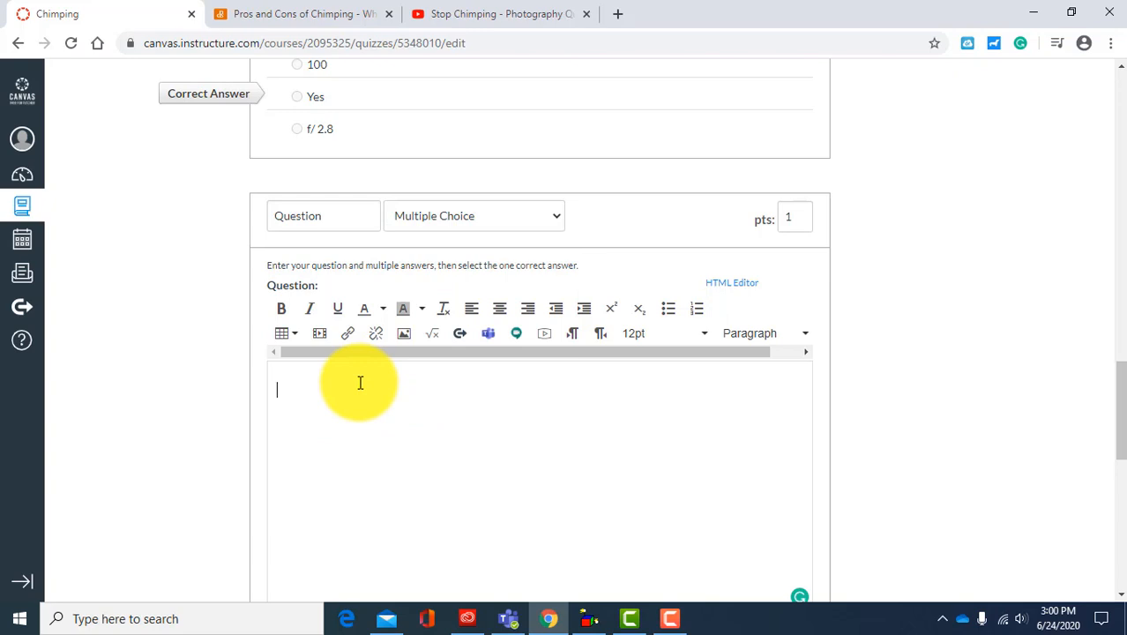
text(When was chimping in photography)
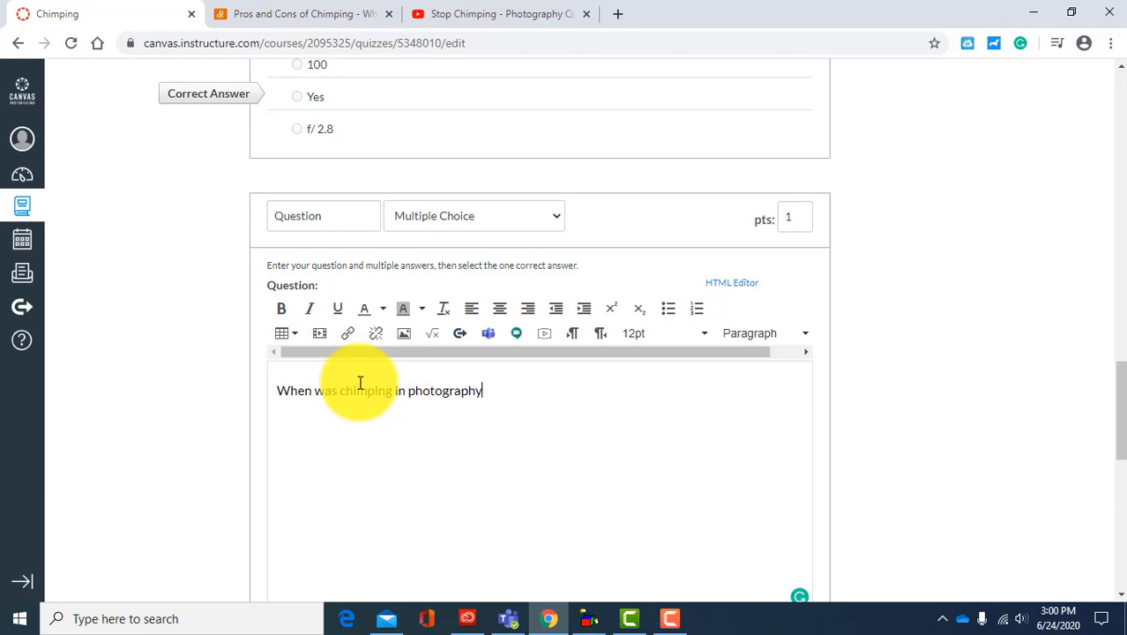
text( inst)
text(oudce)
key(BackSpace)
key(BackSpace)
key(BackSpace)
key(BackSpace)
text(duced?)
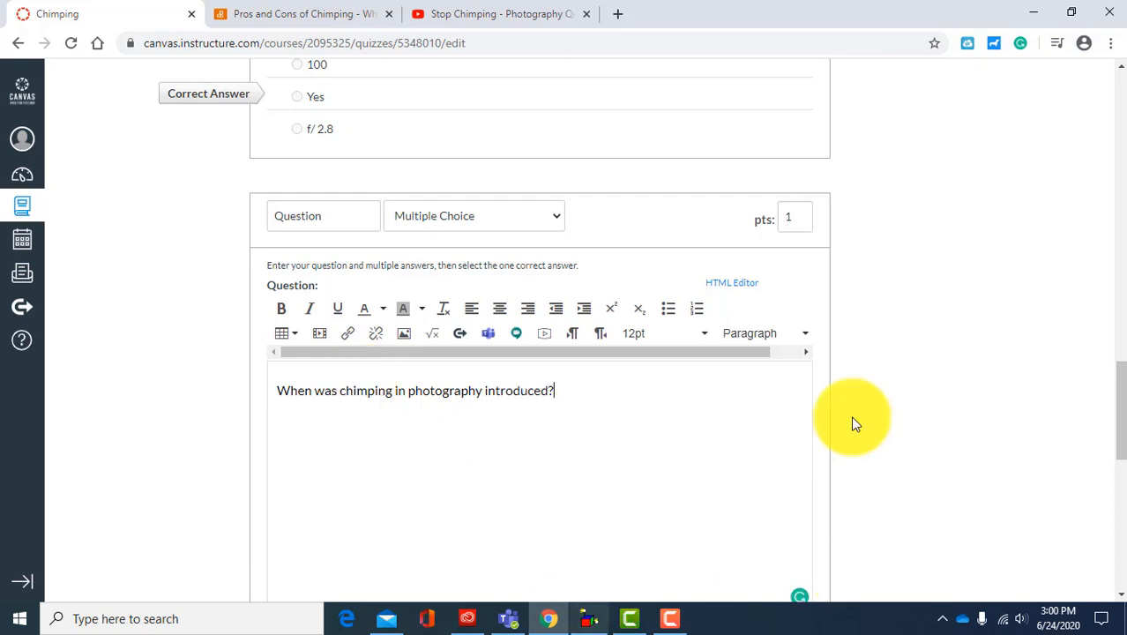
Step: Fill in the new question's first two answers as "with film cameras" and "with Polaroid cameras"
scroll(843, 401, down, 4)
scroll(420, 408, down, 1)
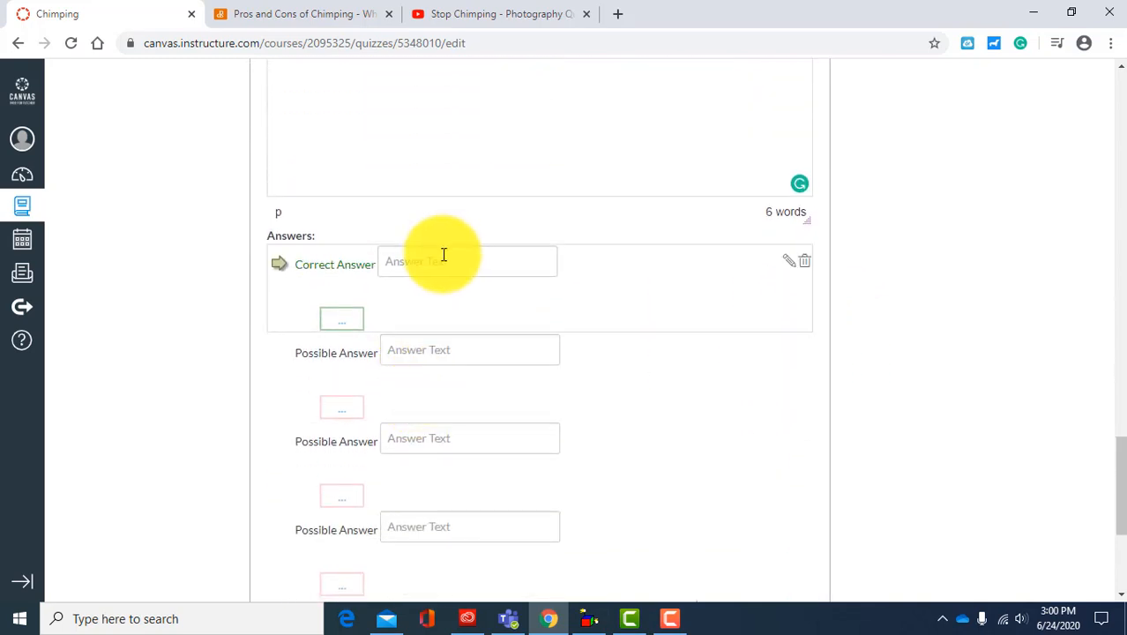
click(405, 255)
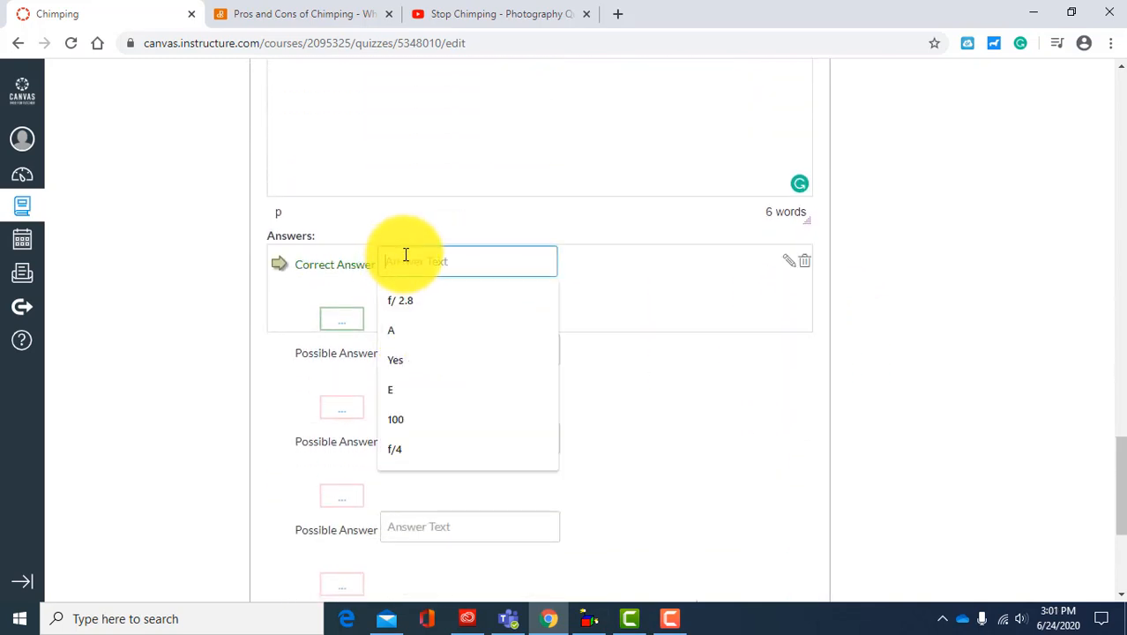
text(with)
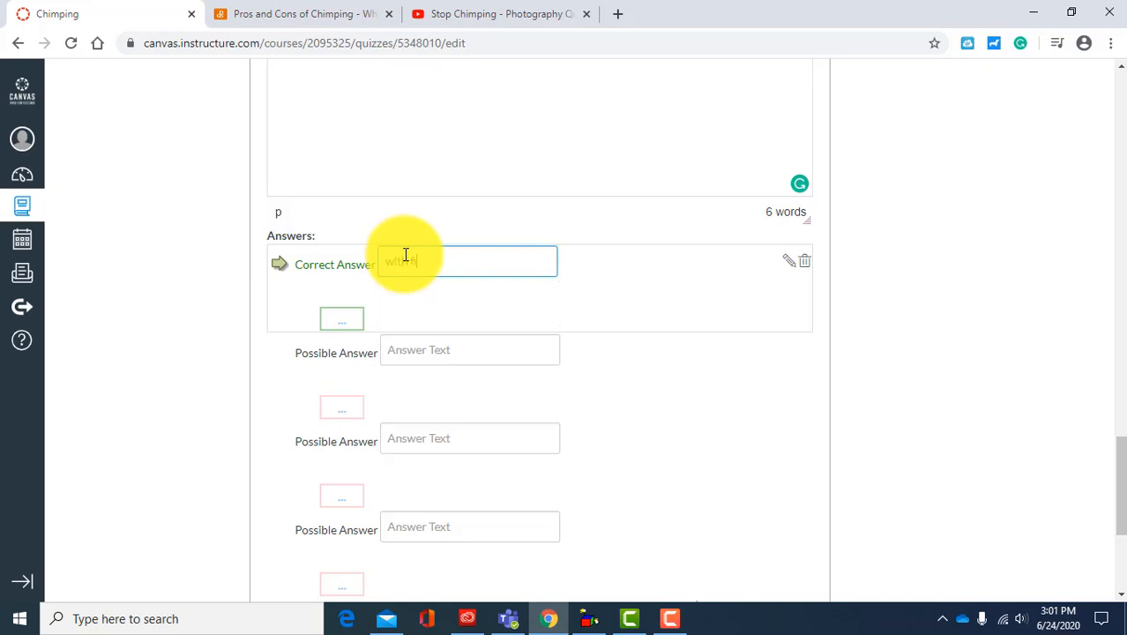
text( film cameras)
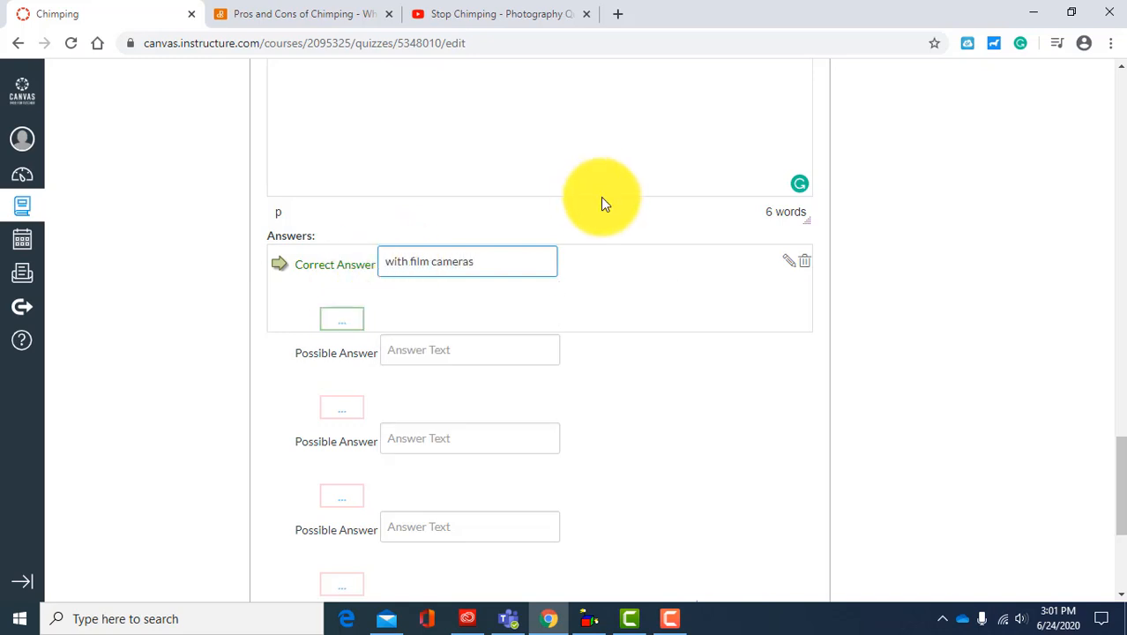
click(445, 347)
text(with)
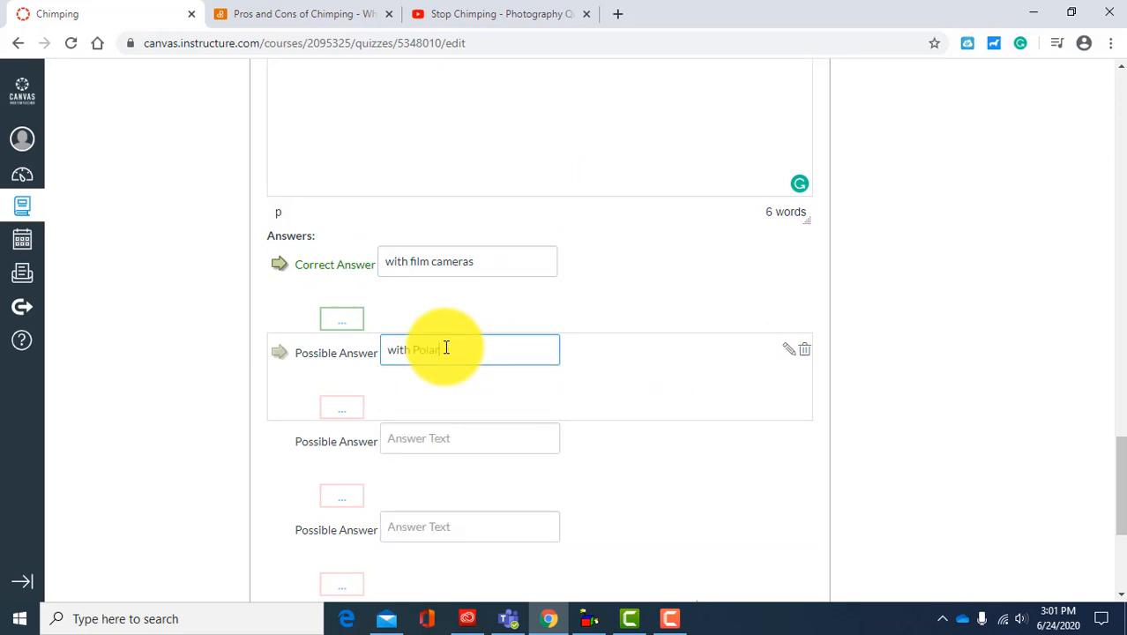
text( Polaroid cameras)
Step: Enter "with digital cameras" as the third answer and mark it as the correct one
click(402, 439)
text(w)
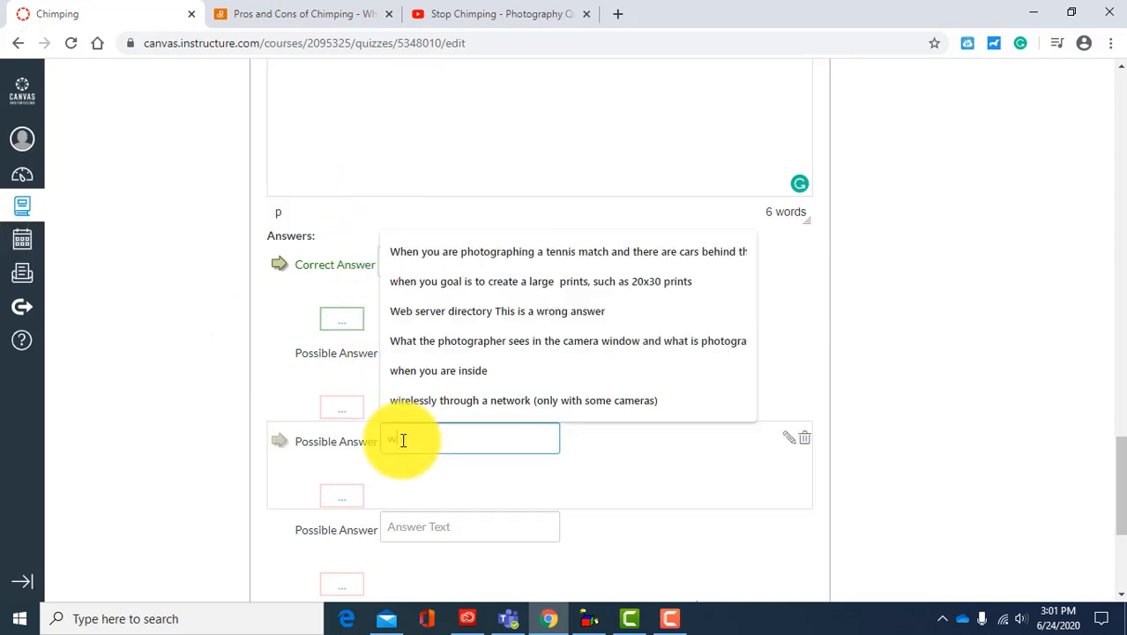
text(it)
key(BackSpace)
key(BackSpace)
key(BackSpace)
text(ith digital cameras)
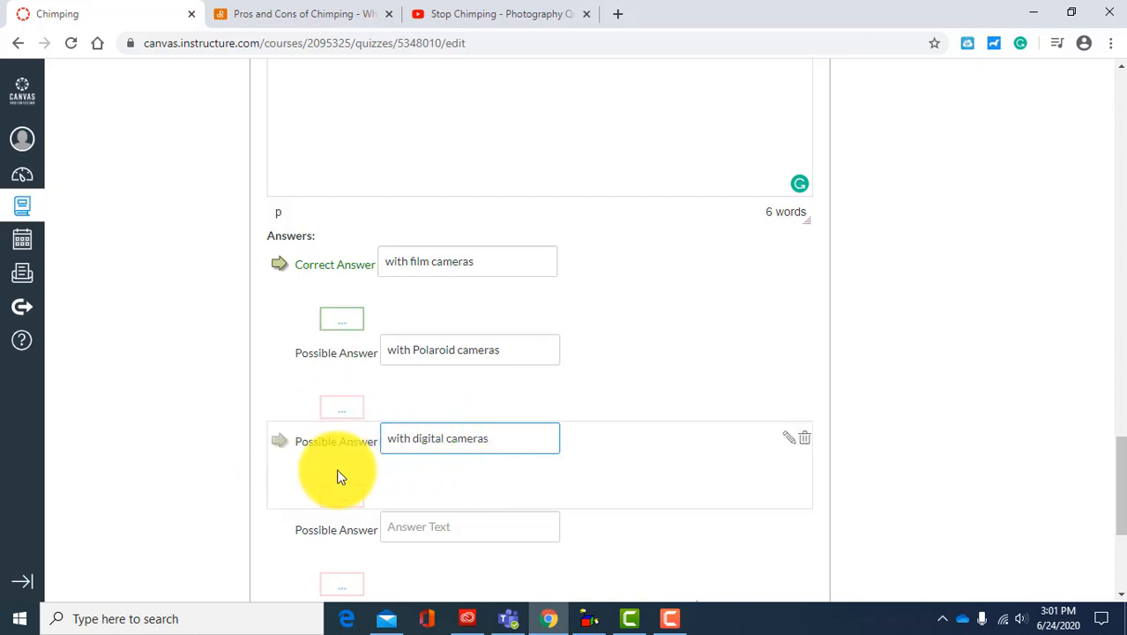
click(280, 446)
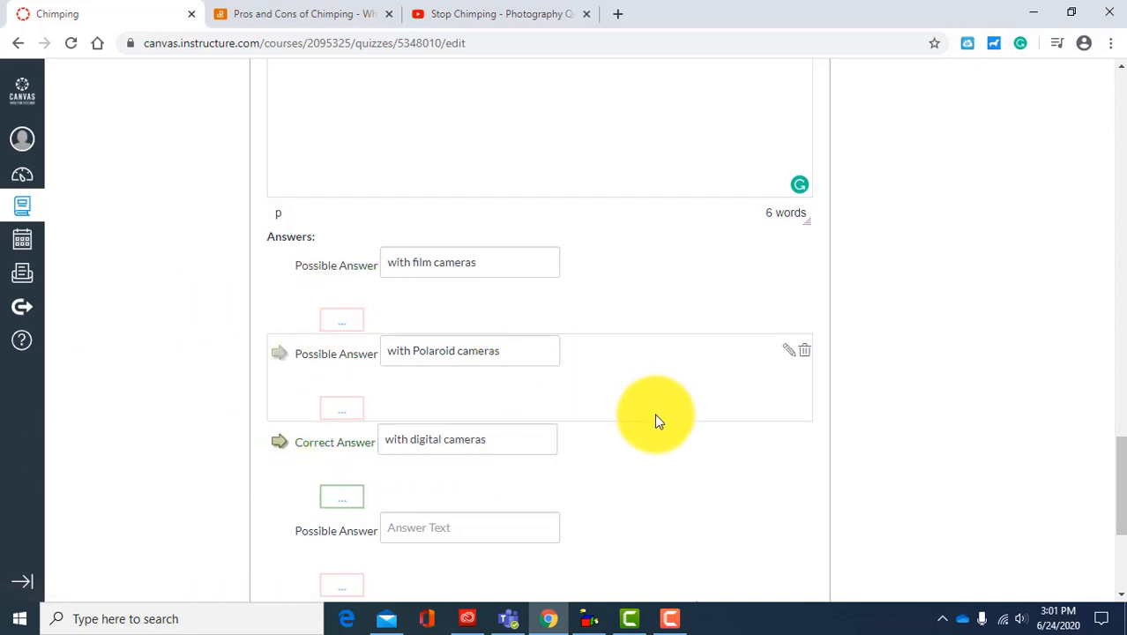
Step: Select Multiple Choice as the question type and delete the empty fourth answer
scroll(654, 414, up, 4)
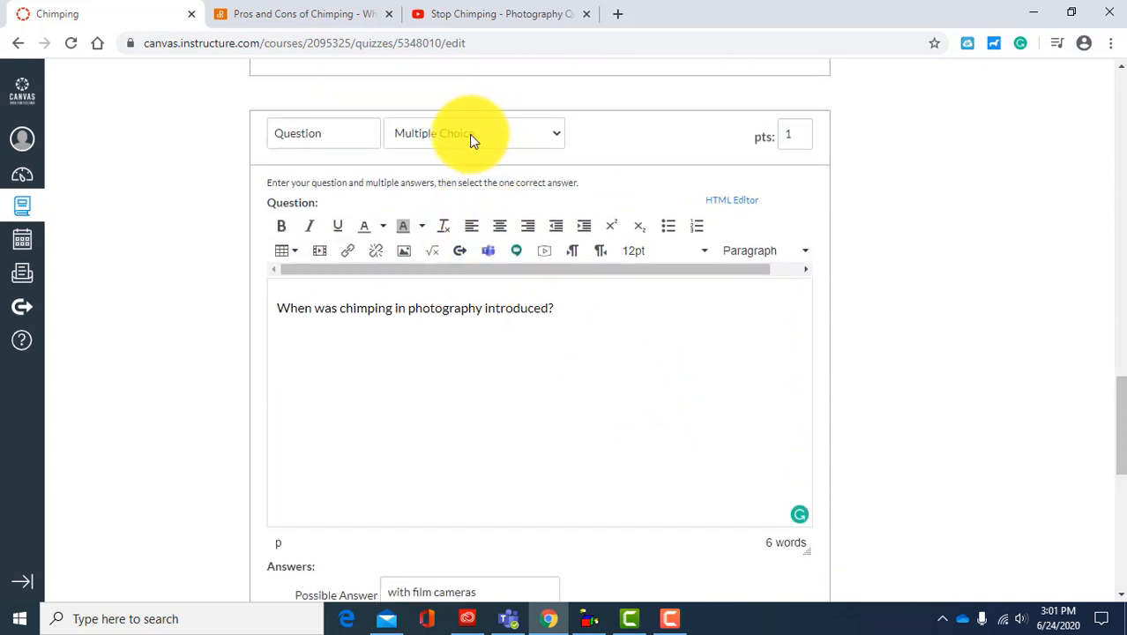
click(433, 132)
click(432, 153)
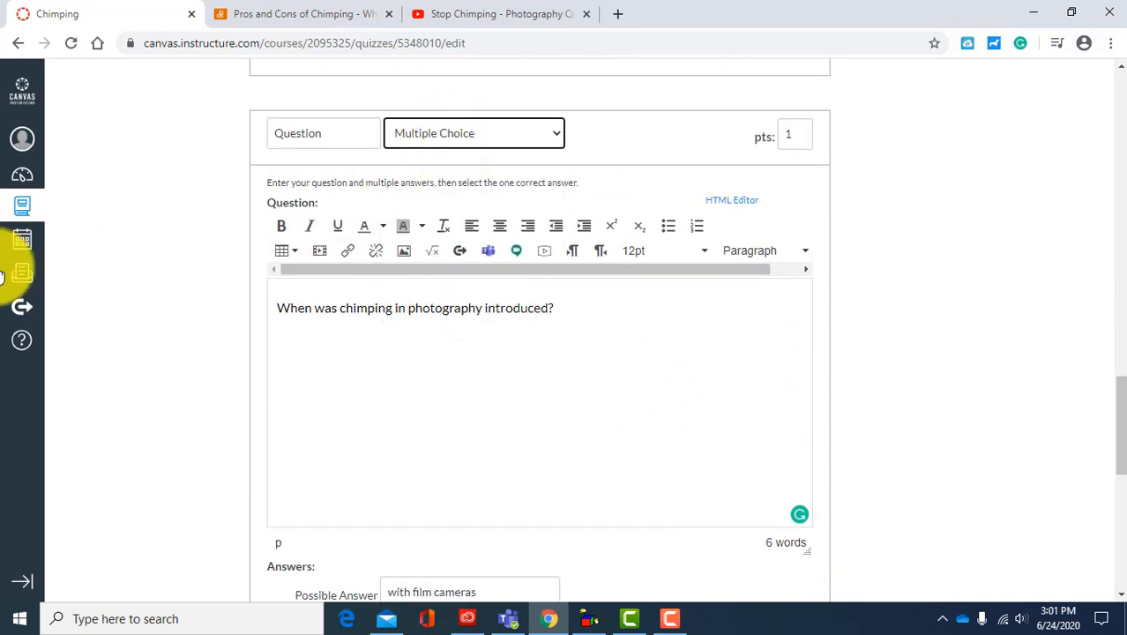
scroll(103, 426, down, 4)
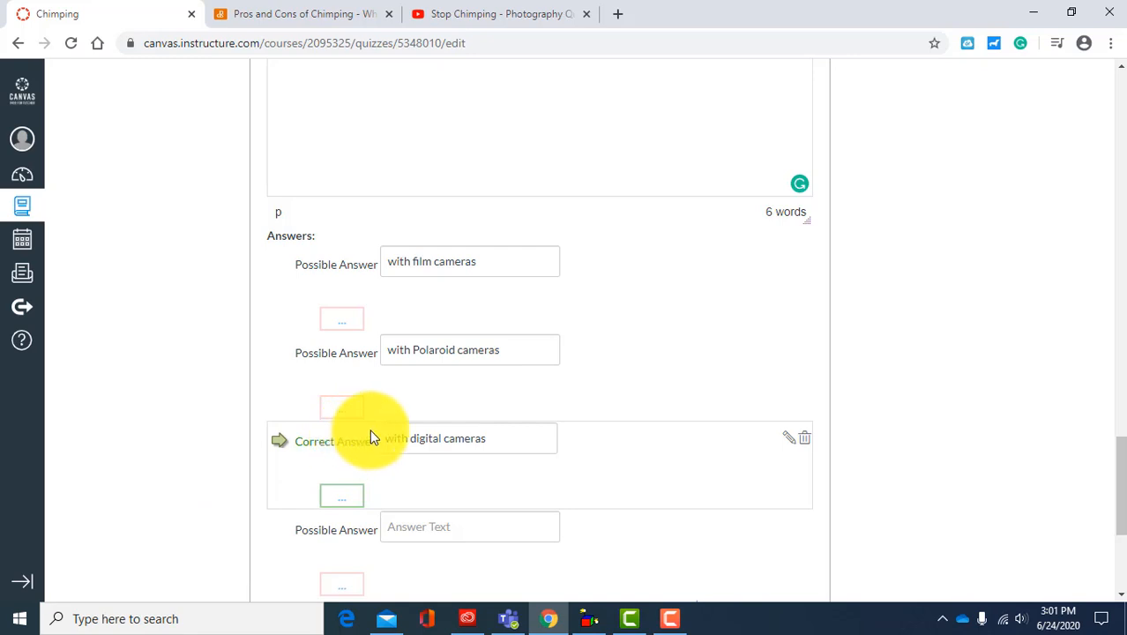
scroll(446, 439, down, 2)
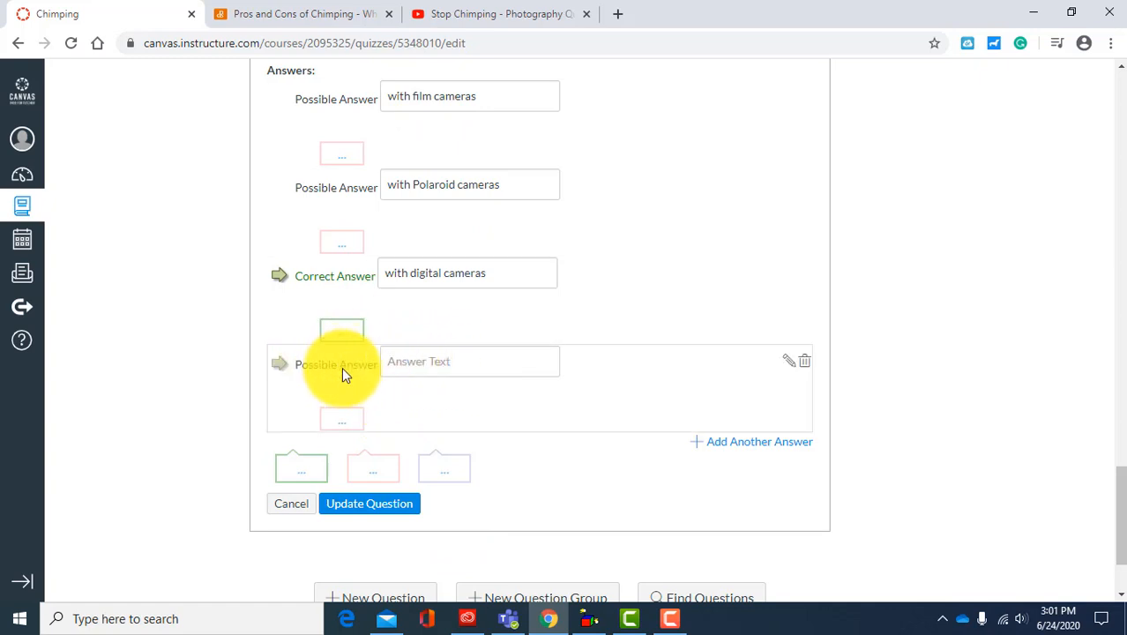
click(807, 364)
Step: Insert "the term" before "chimping" in the question text so it reads "When was the term chimping in photography introduced?"
scroll(523, 267, up, 5)
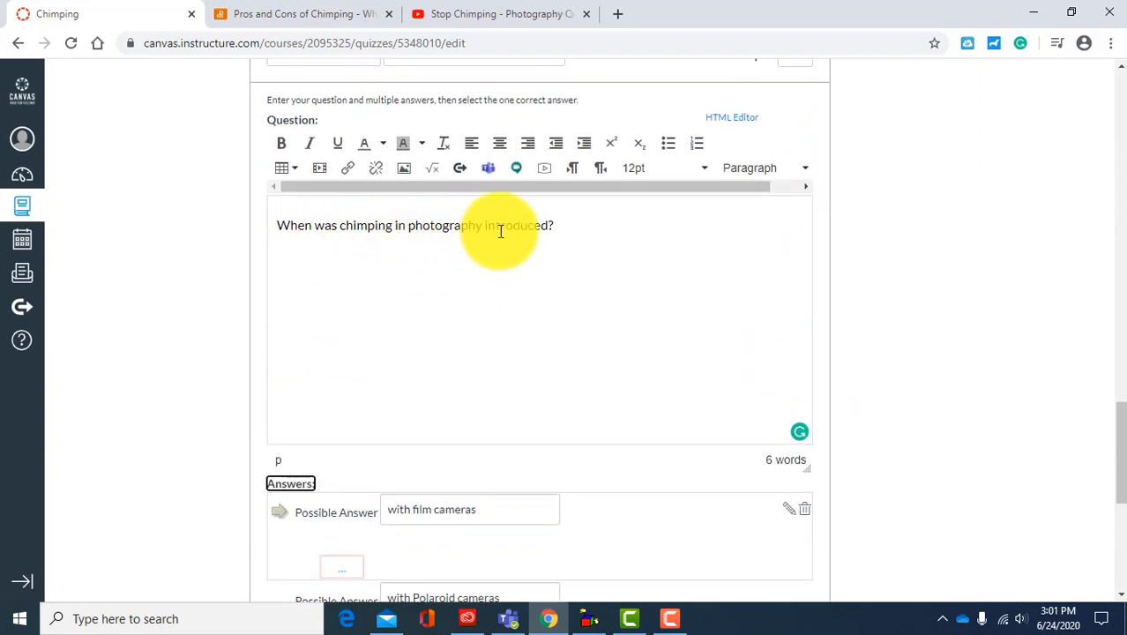
click(336, 229)
text(the ter)
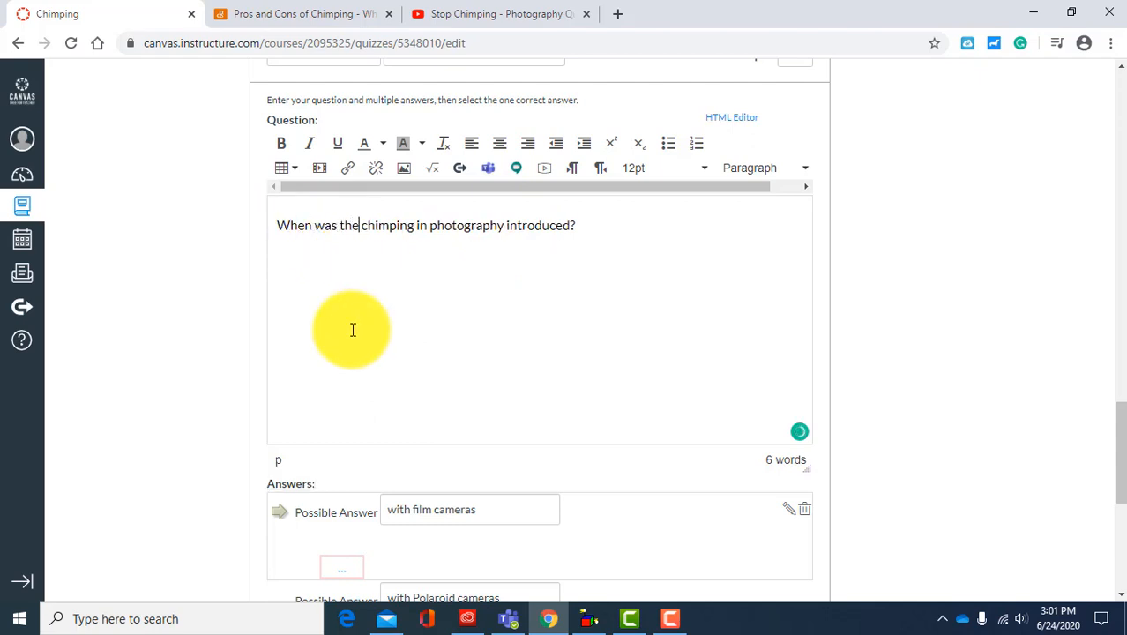
text(m)
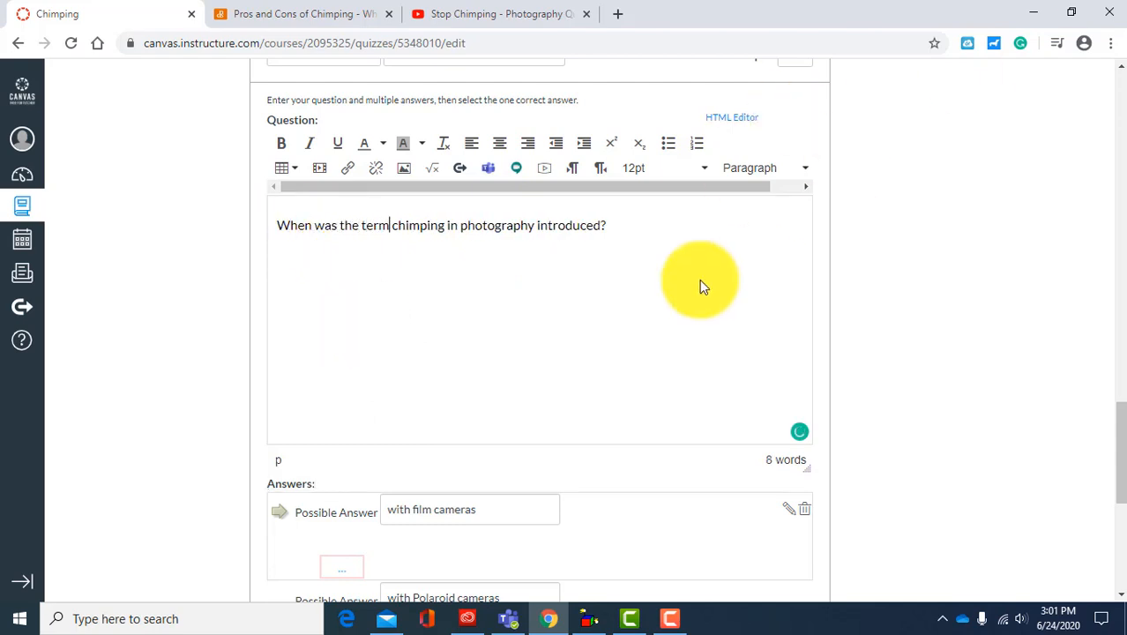
Step: Update the question about when the term chimping was introduced and save the quiz without publishing
scroll(699, 285, down, 3)
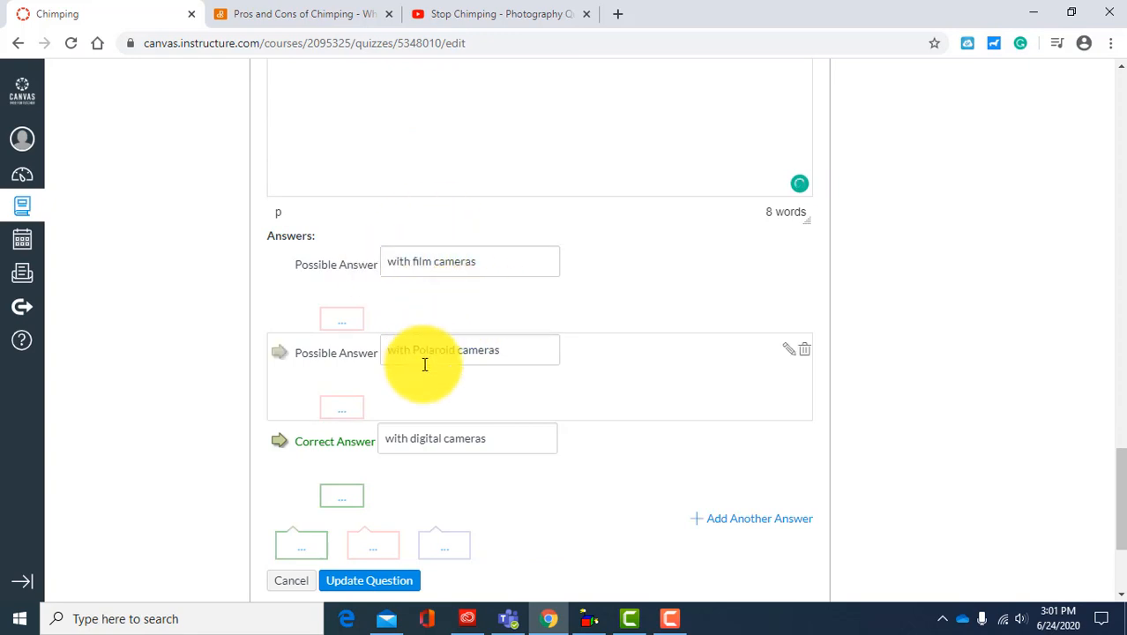
scroll(562, 451, down, 2)
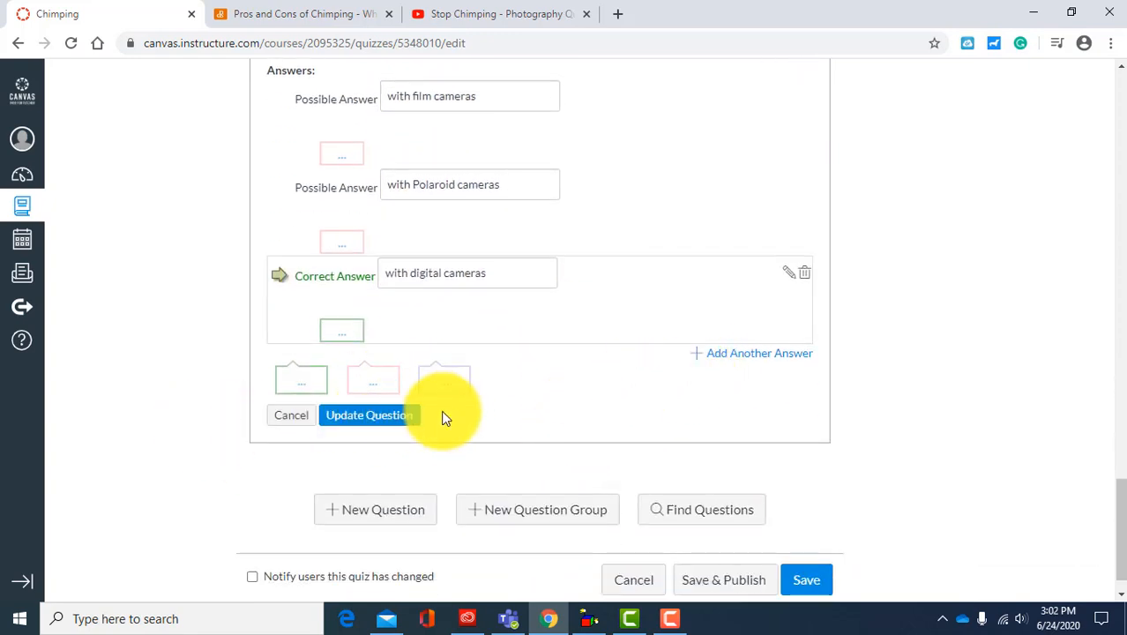
click(360, 418)
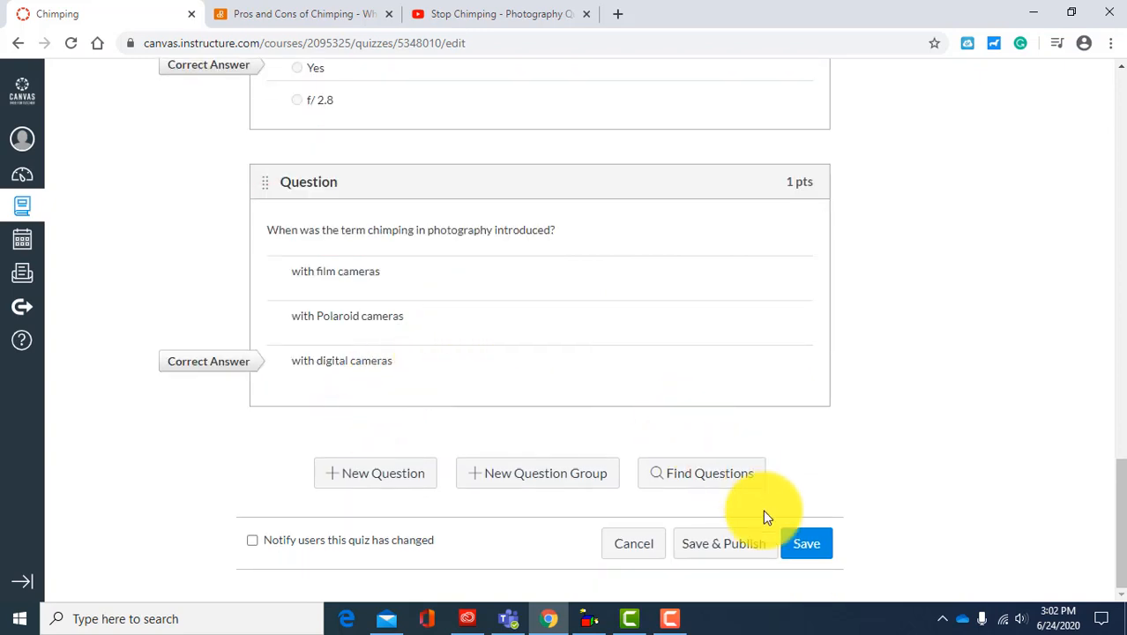
click(808, 551)
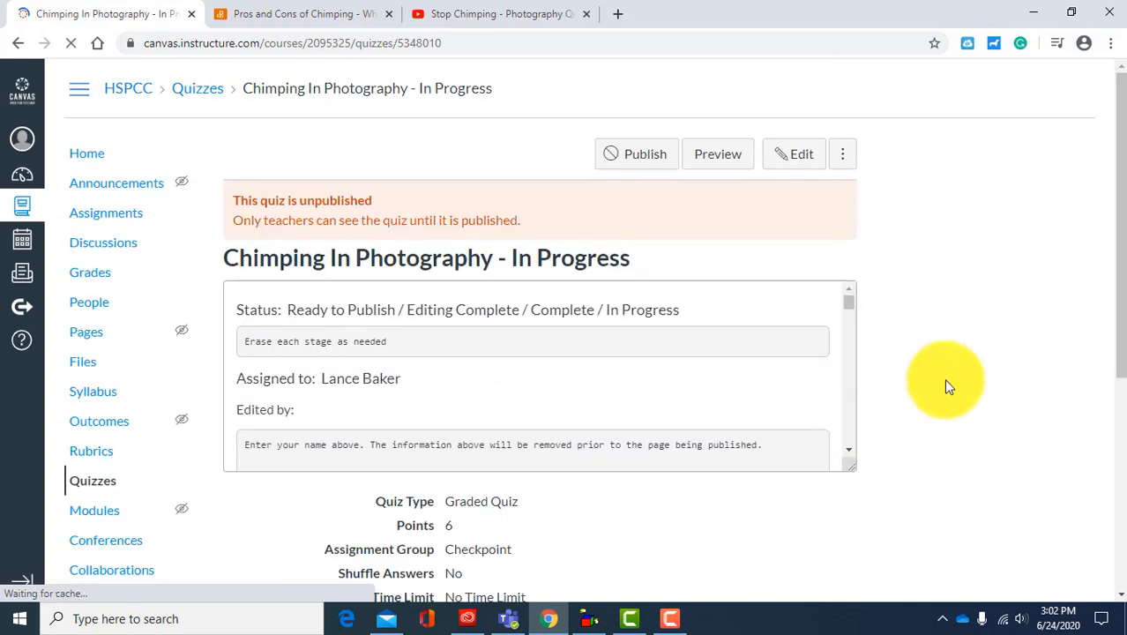
Step: Reopen the quiz for editing and open its last question, about when the term chimping was introduced
click(801, 157)
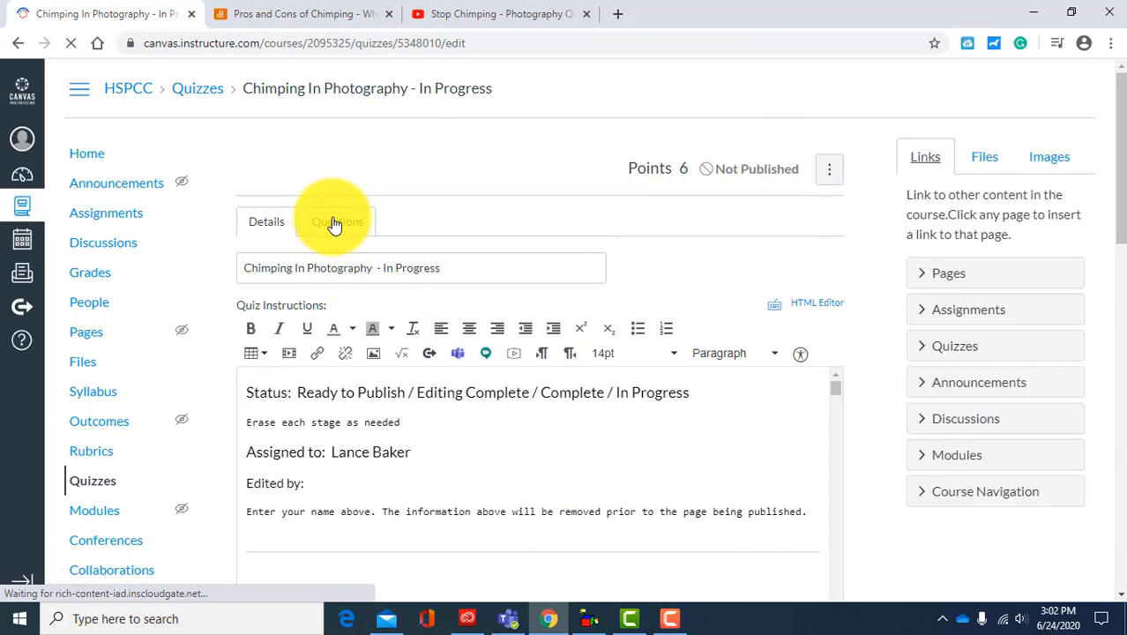
click(332, 221)
scroll(743, 344, down, 10)
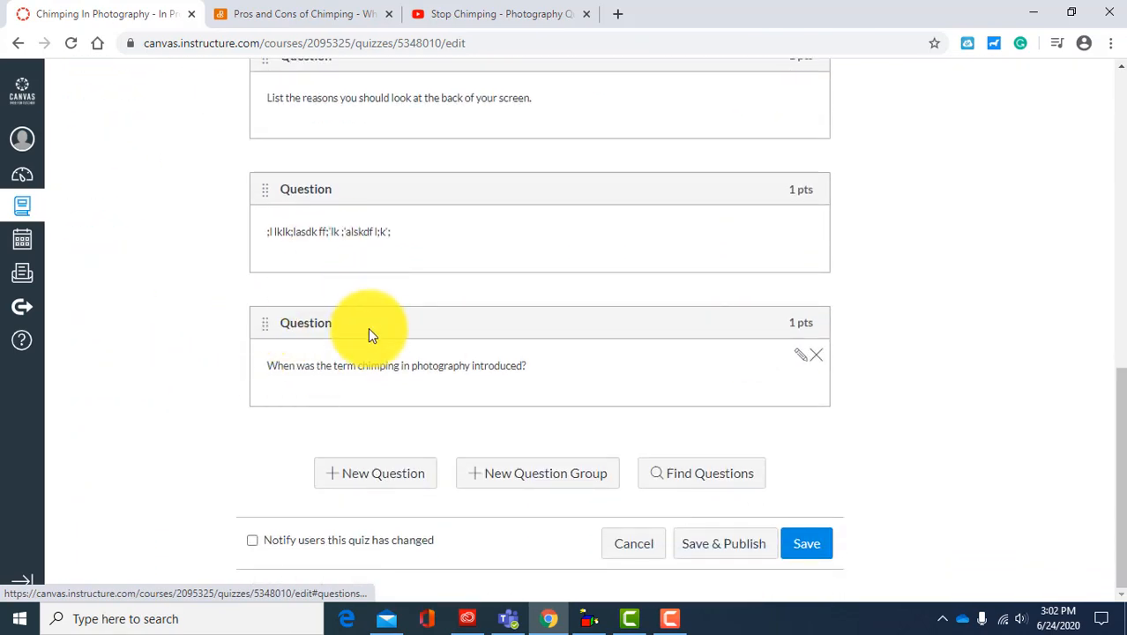
click(799, 357)
Step: Put quotation marks around "chimping in photography" in the question text
scroll(652, 438, down, 2)
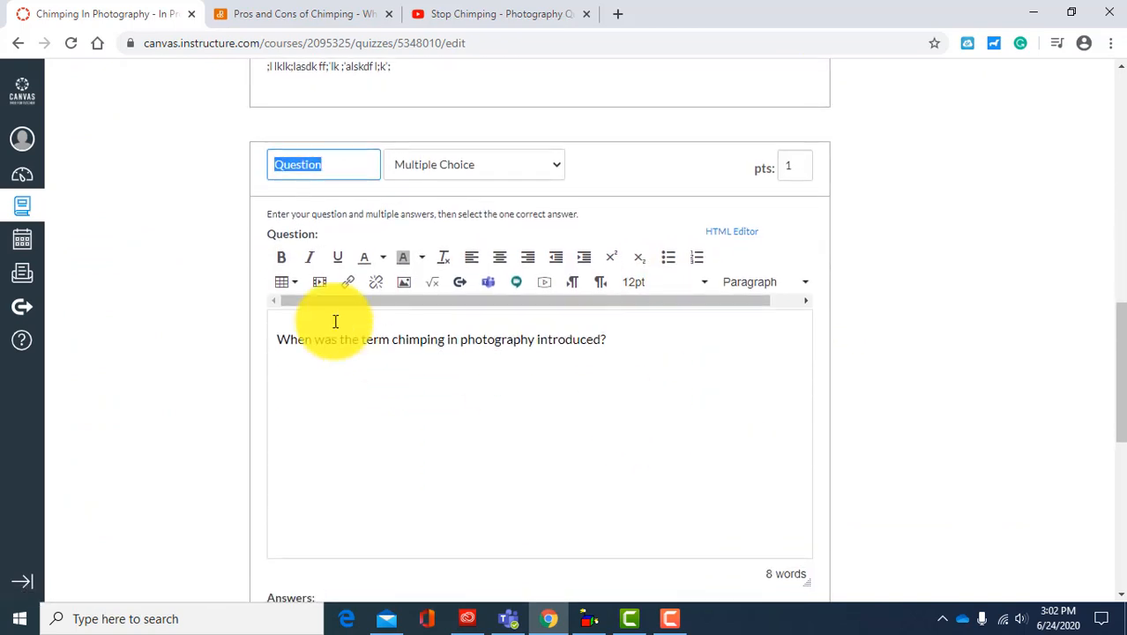
click(405, 381)
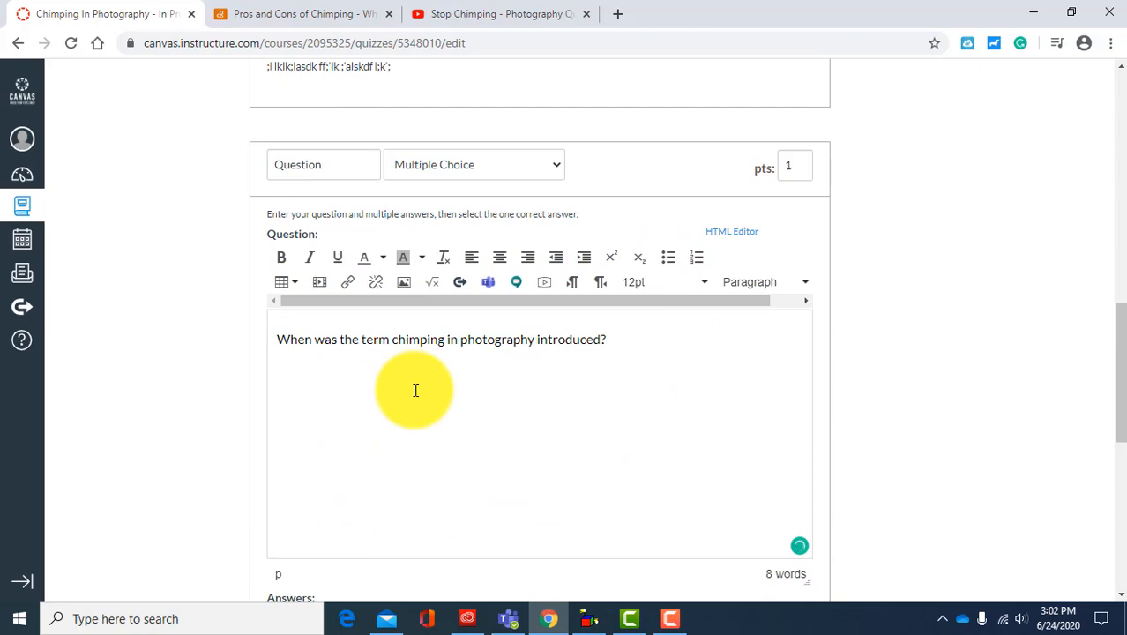
text(")
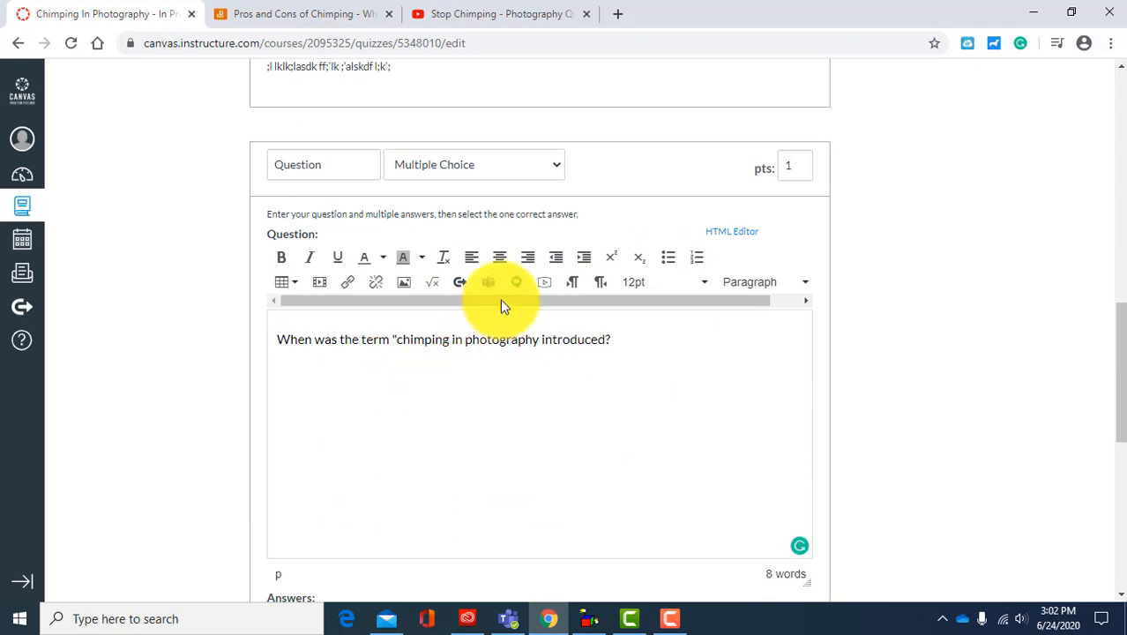
click(536, 339)
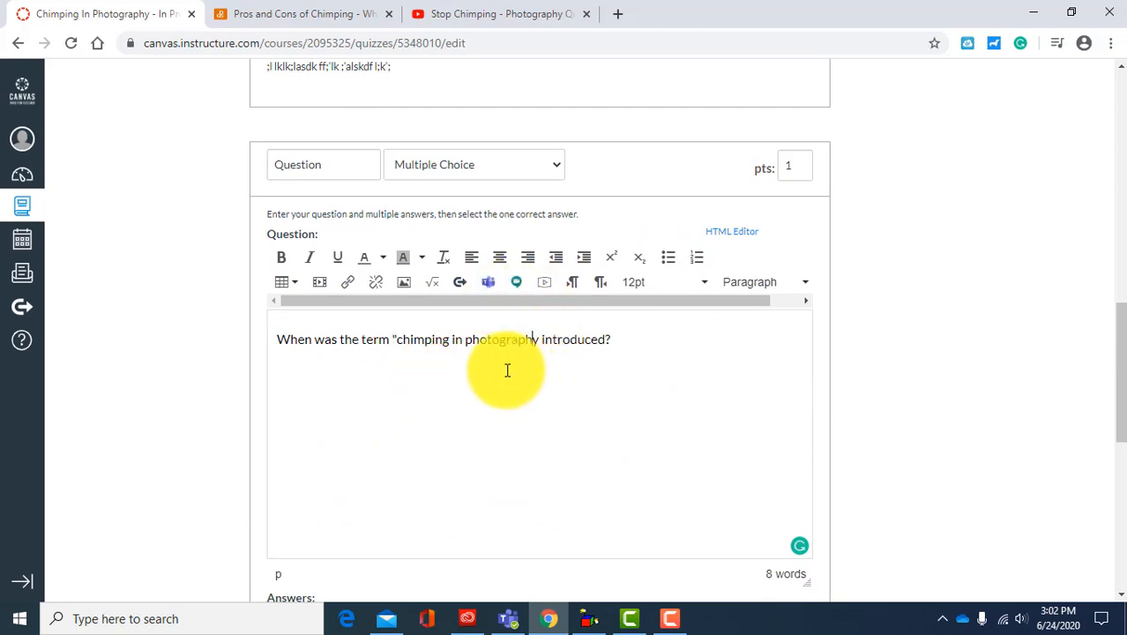
text(")
Step: Add the comment "It would have been impossible to do this with a film camera since film cameras don't have screens." to the film cameras answer
scroll(776, 415, down, 2)
scroll(545, 371, down, 4)
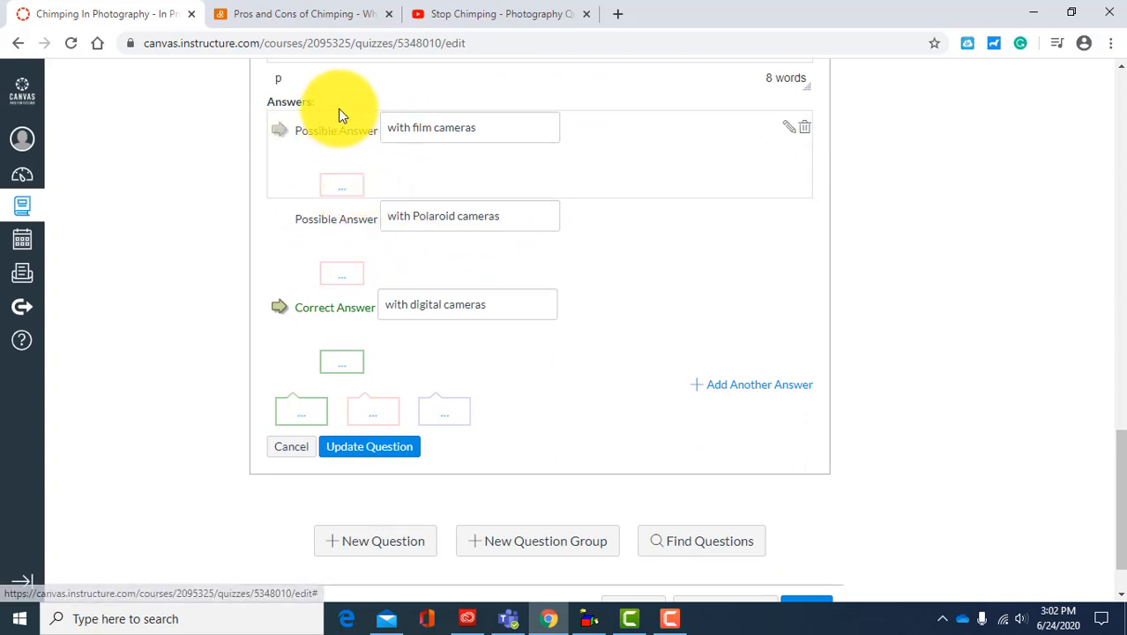
click(345, 186)
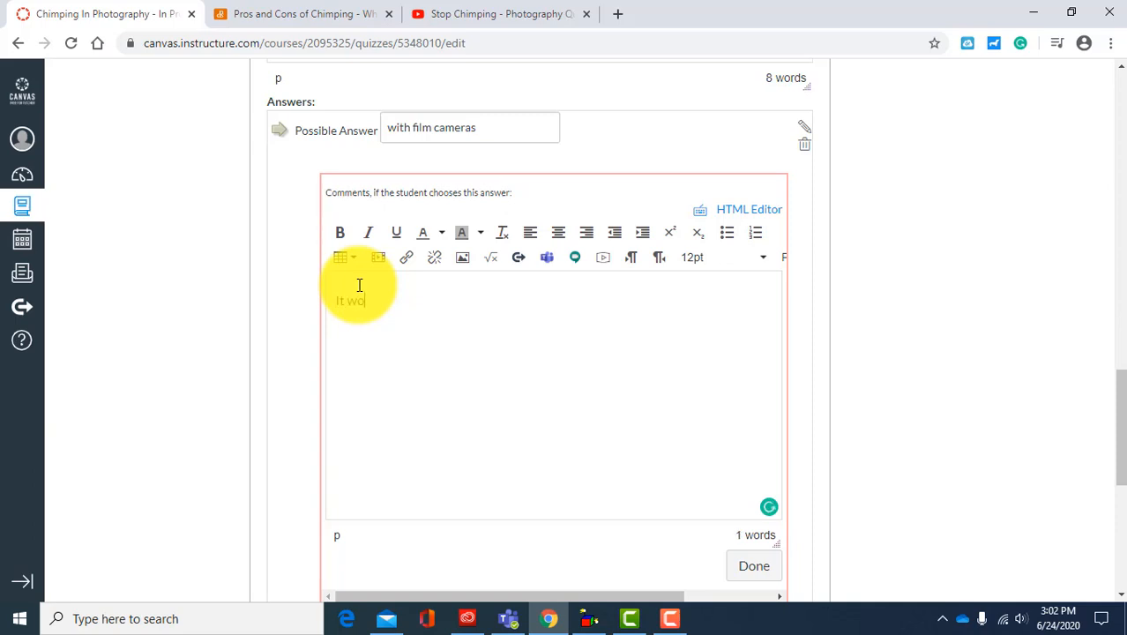
text(It would have been imp)
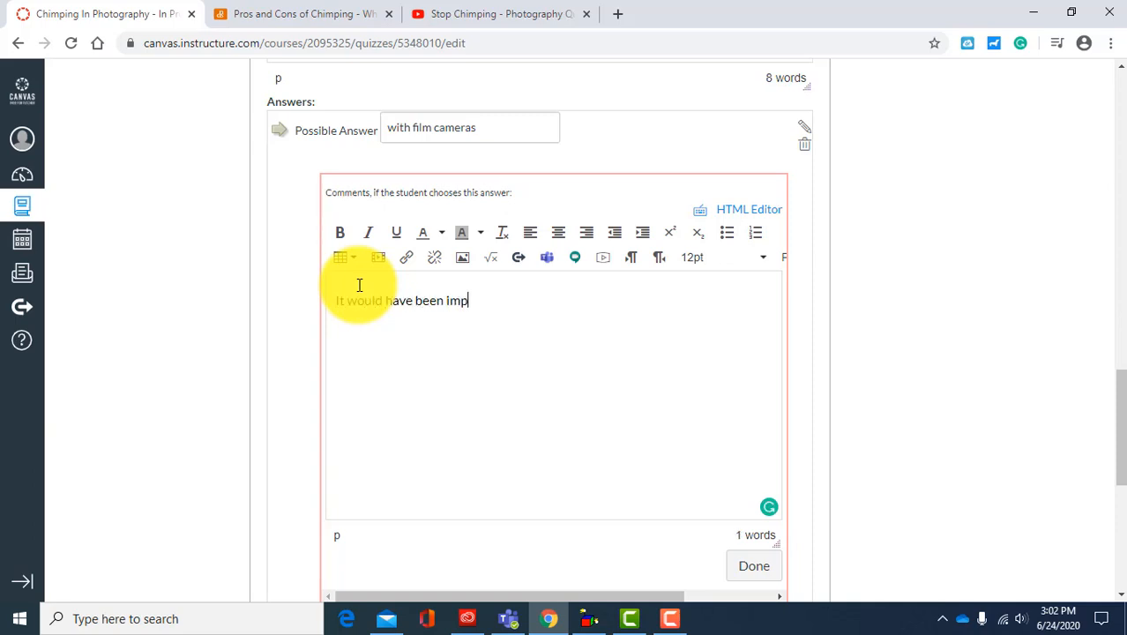
text(ossible to do this with a fil)
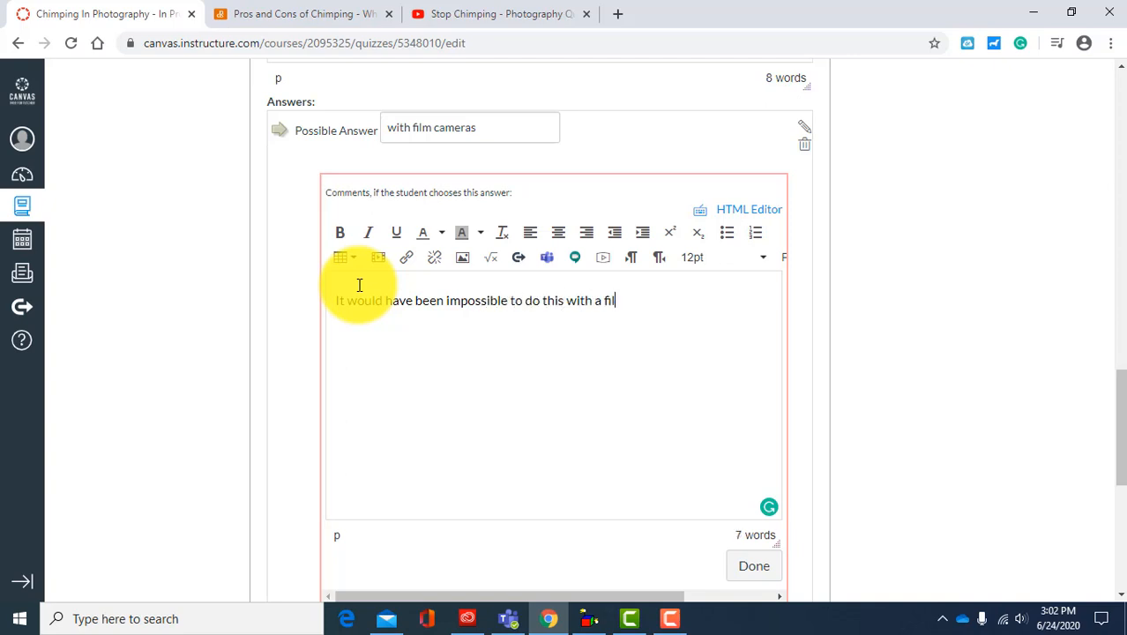
key(BackSpace)
key(BackSpace)
text(since)
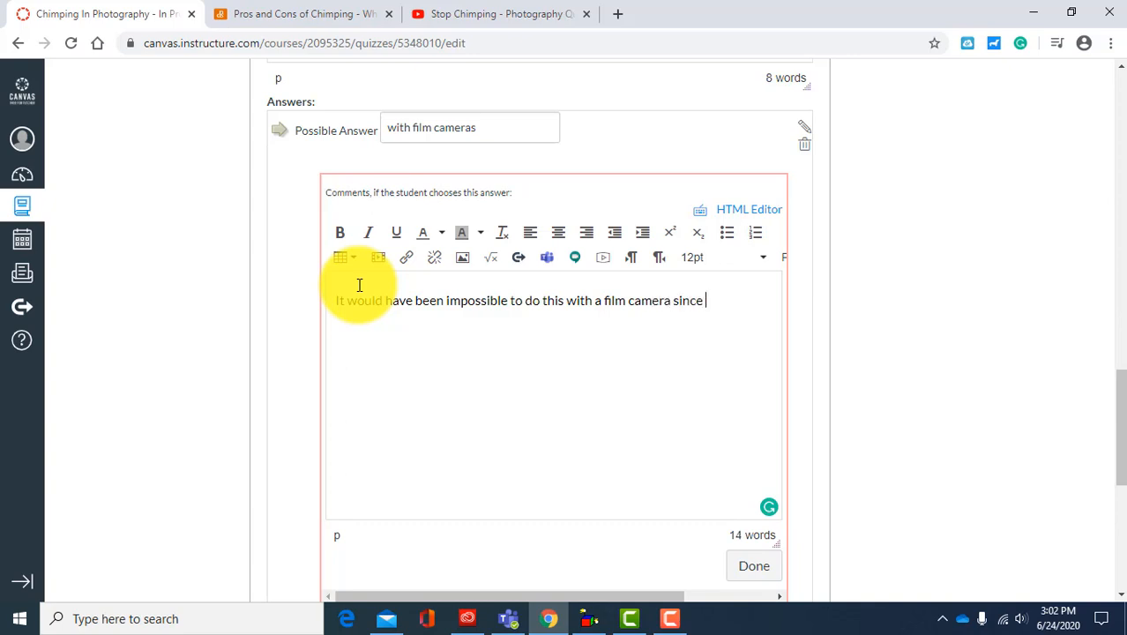
text( film care)
text(meras don't have screens.)
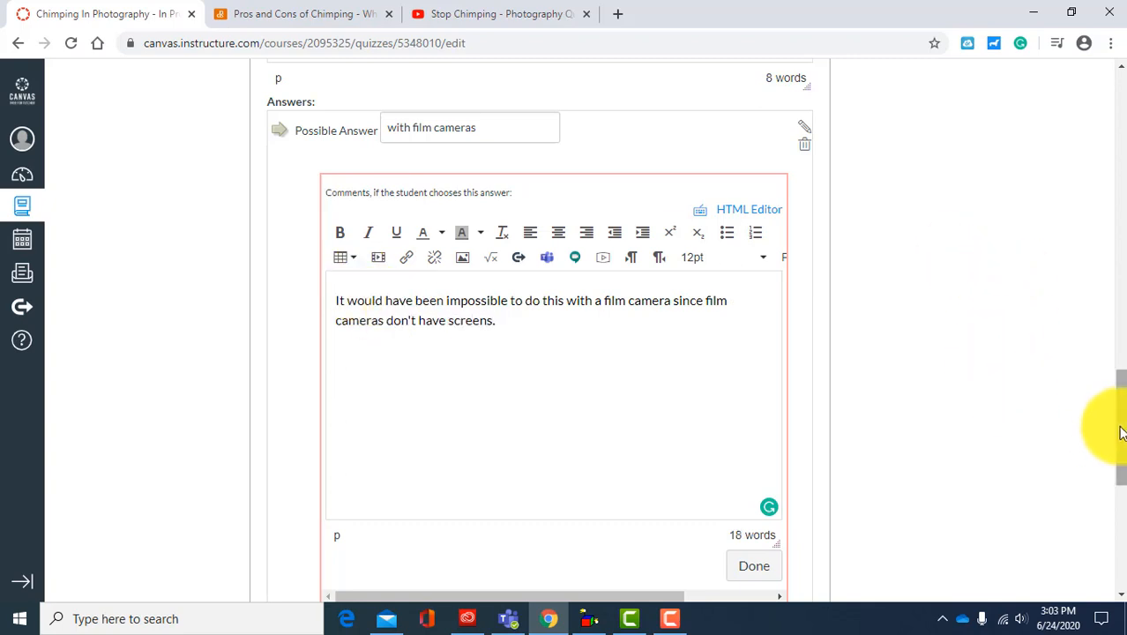
drag(1122, 428, 1122, 458)
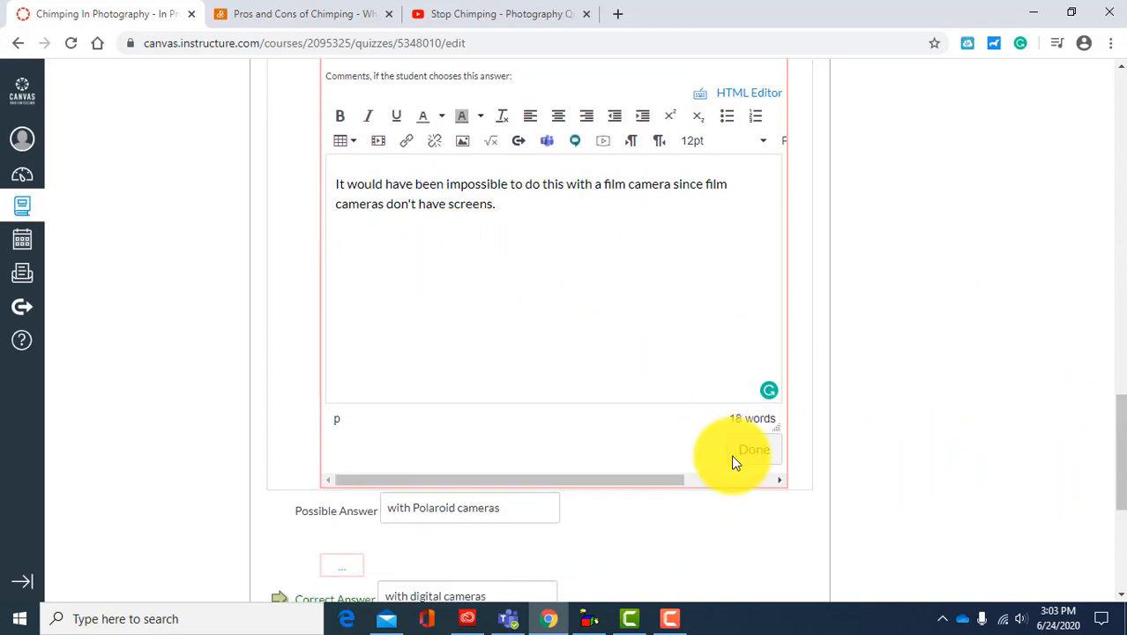
click(756, 455)
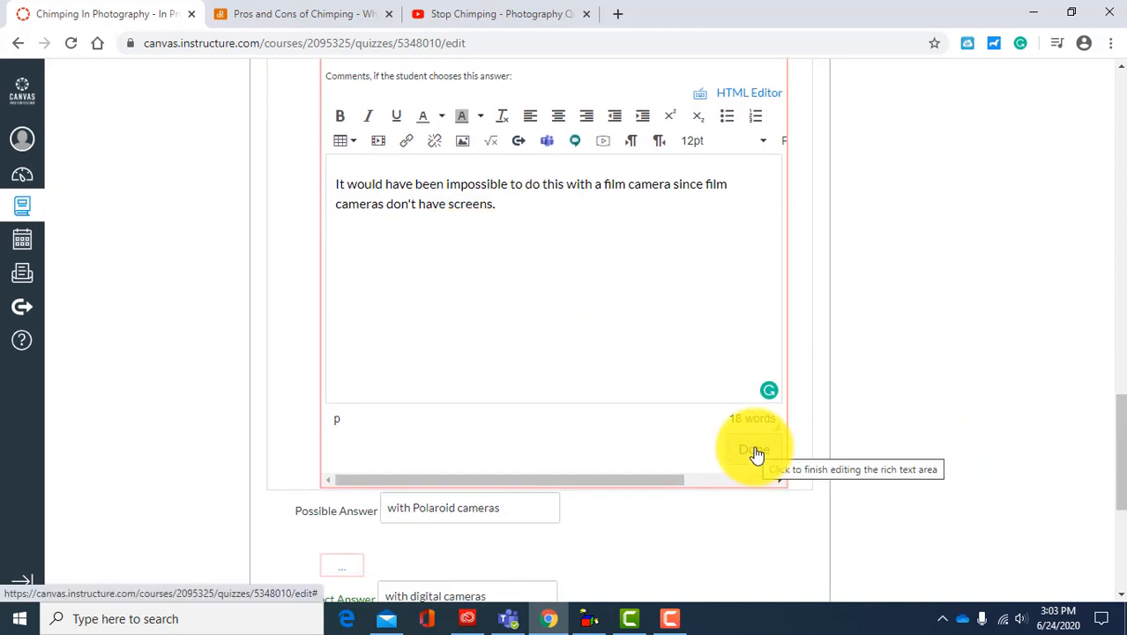
scroll(253, 262, up, 2)
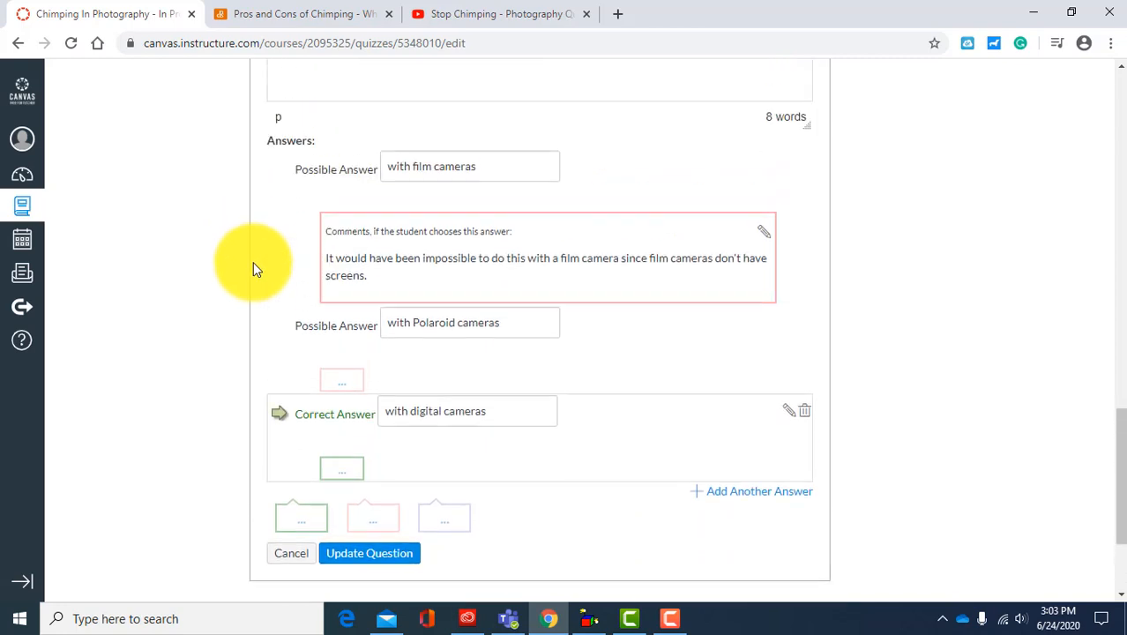
scroll(291, 326, down, 2)
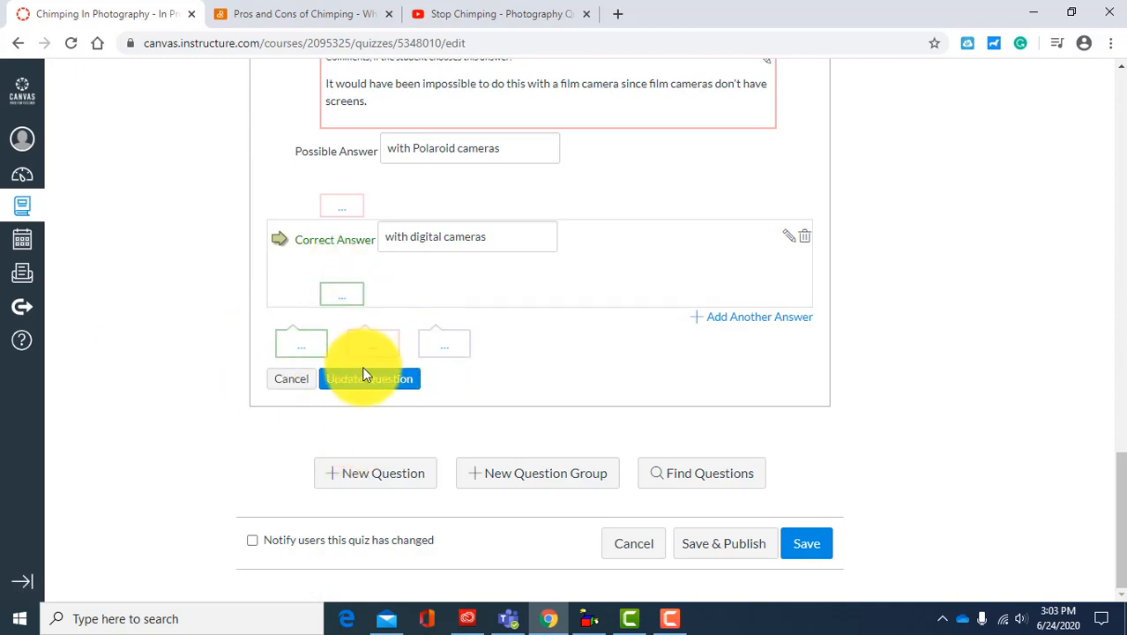
Step: Save the edited question about when the term chimping was introduced, and save the quiz without publishing it
click(389, 377)
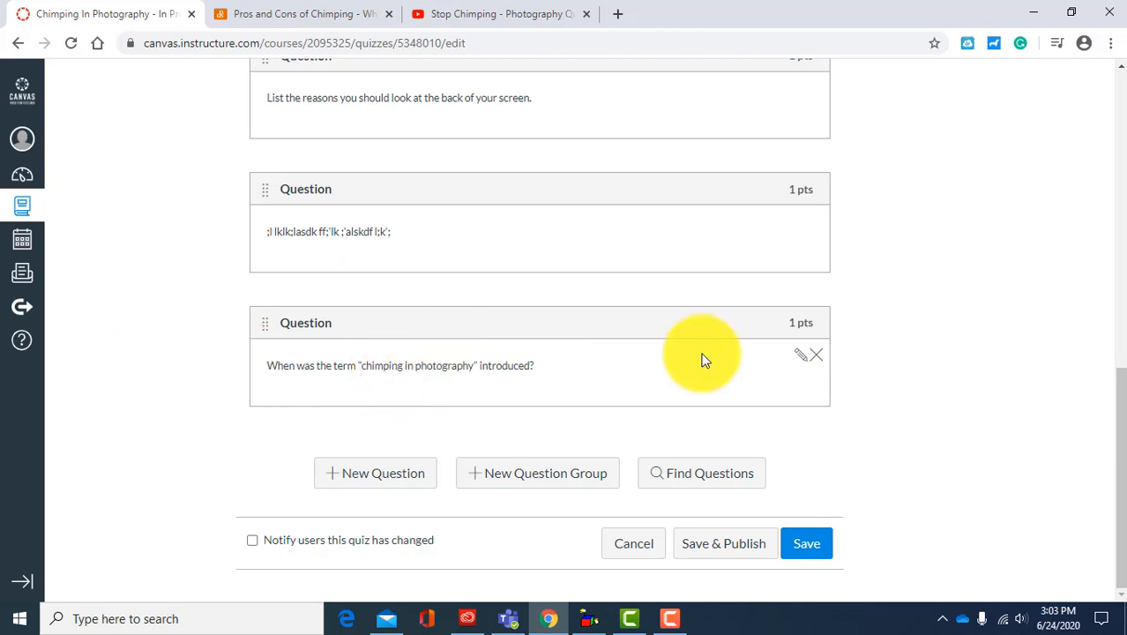
click(799, 542)
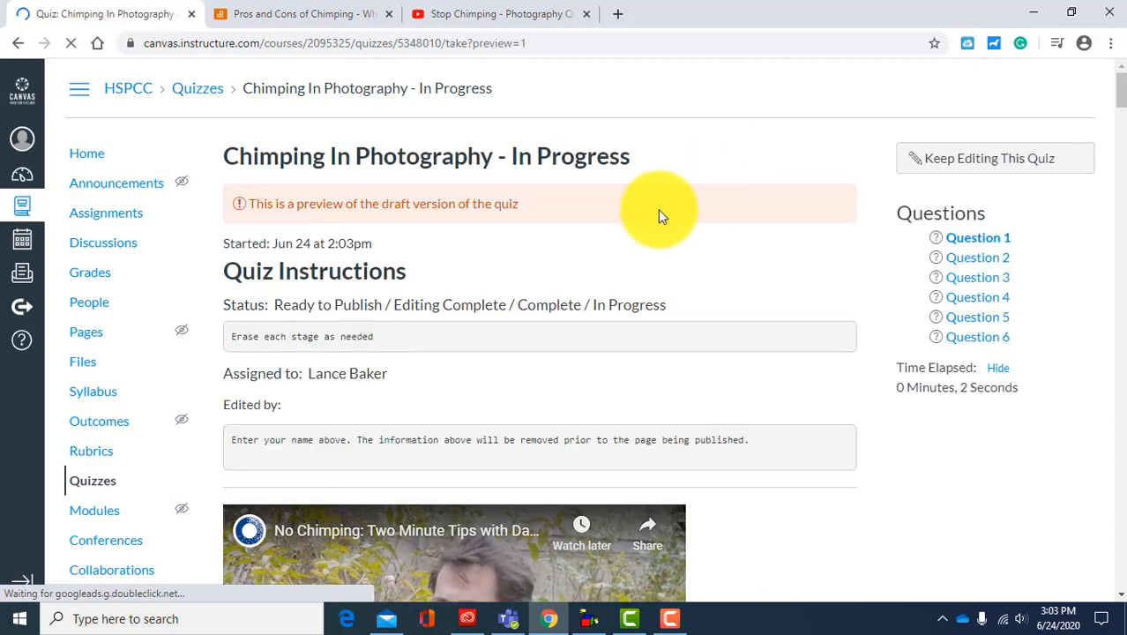
Step: Preview the quiz and review its instructions, briefly playing and pausing the "No Chimping" video before checking the article through to the source link
scroll(1121, 110, down, 2)
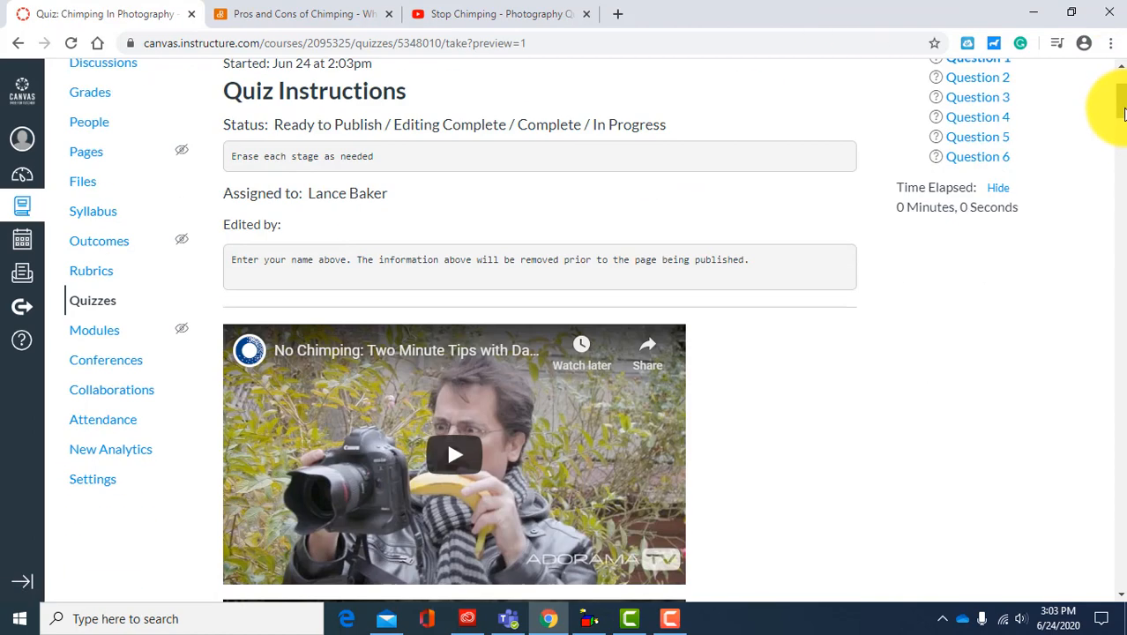
scroll(1122, 111, down, 2)
click(448, 274)
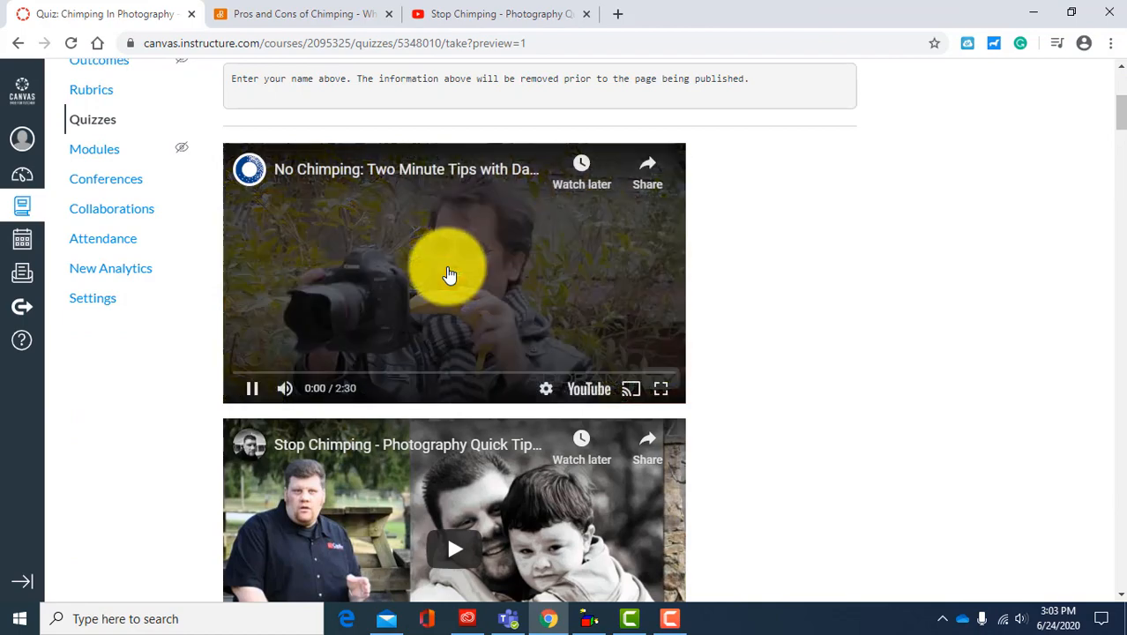
click(252, 388)
scroll(864, 335, down, 1)
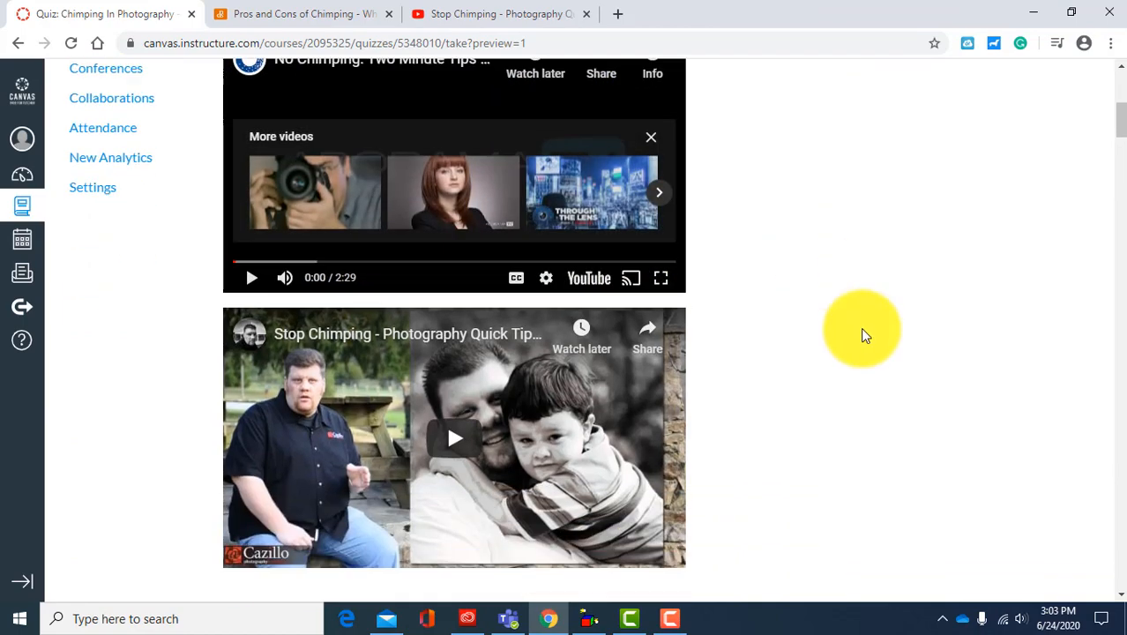
scroll(864, 335, down, 8)
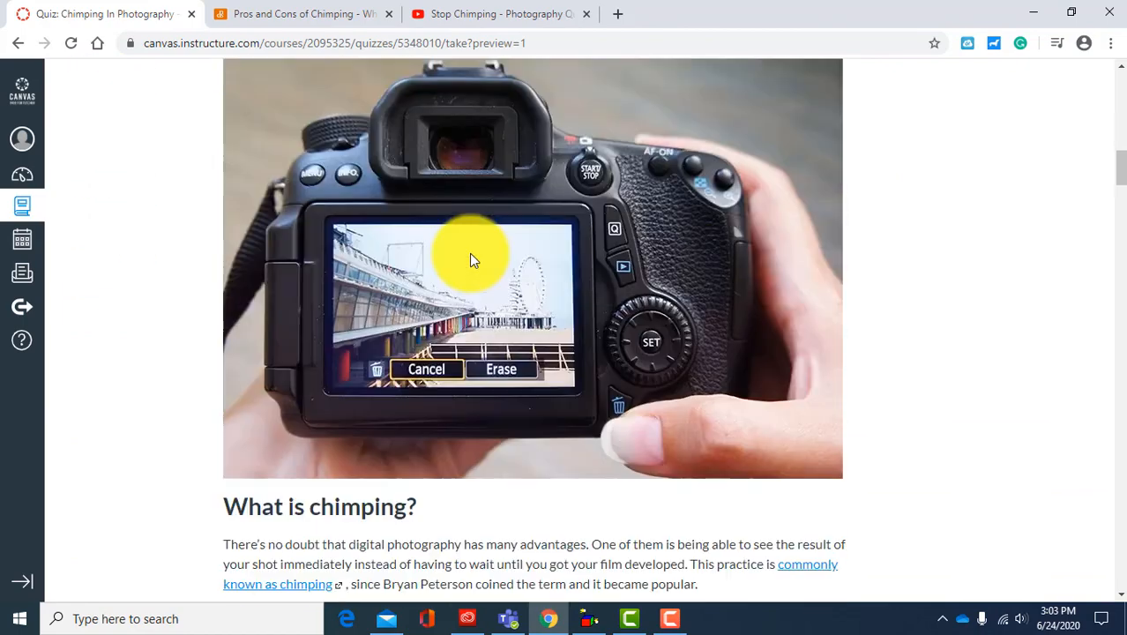
scroll(470, 252, down, 20)
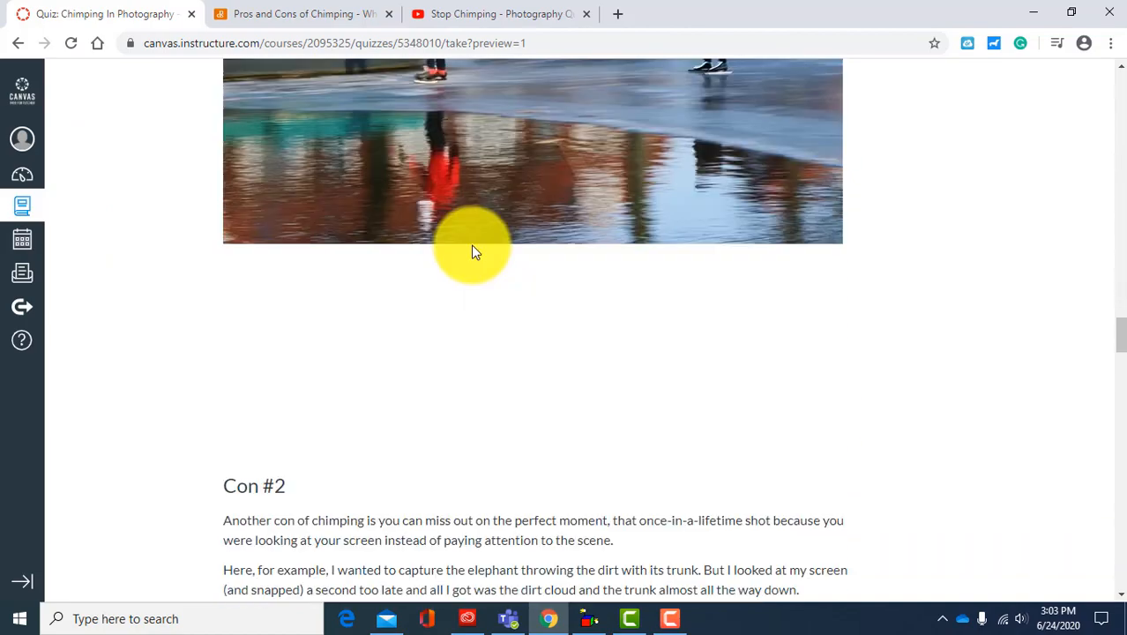
scroll(471, 250, down, 20)
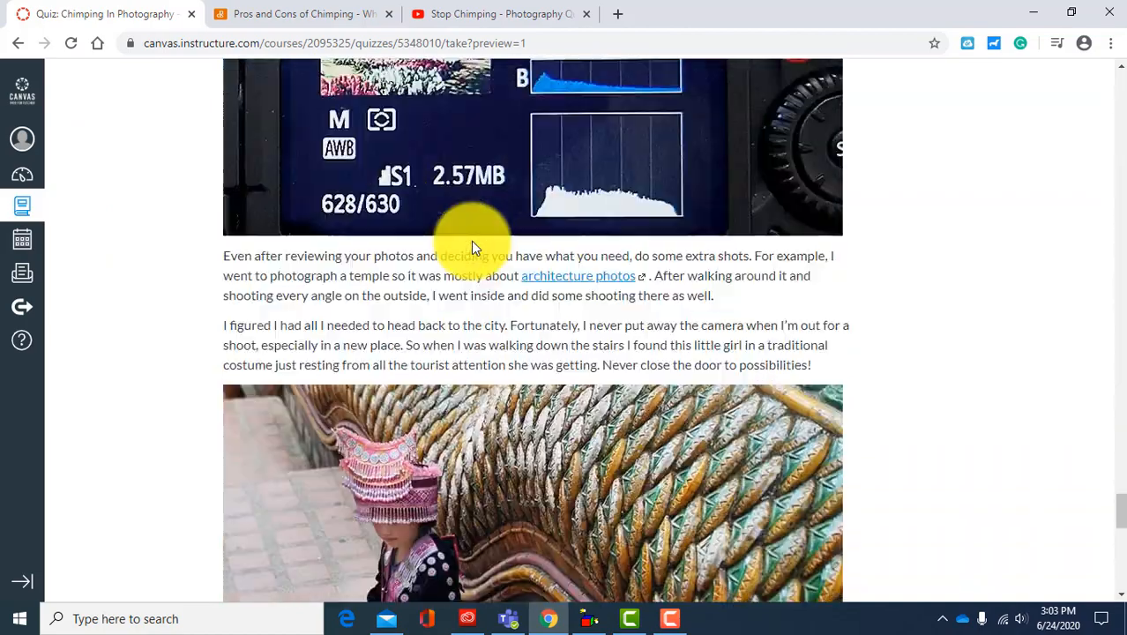
scroll(470, 247, down, 20)
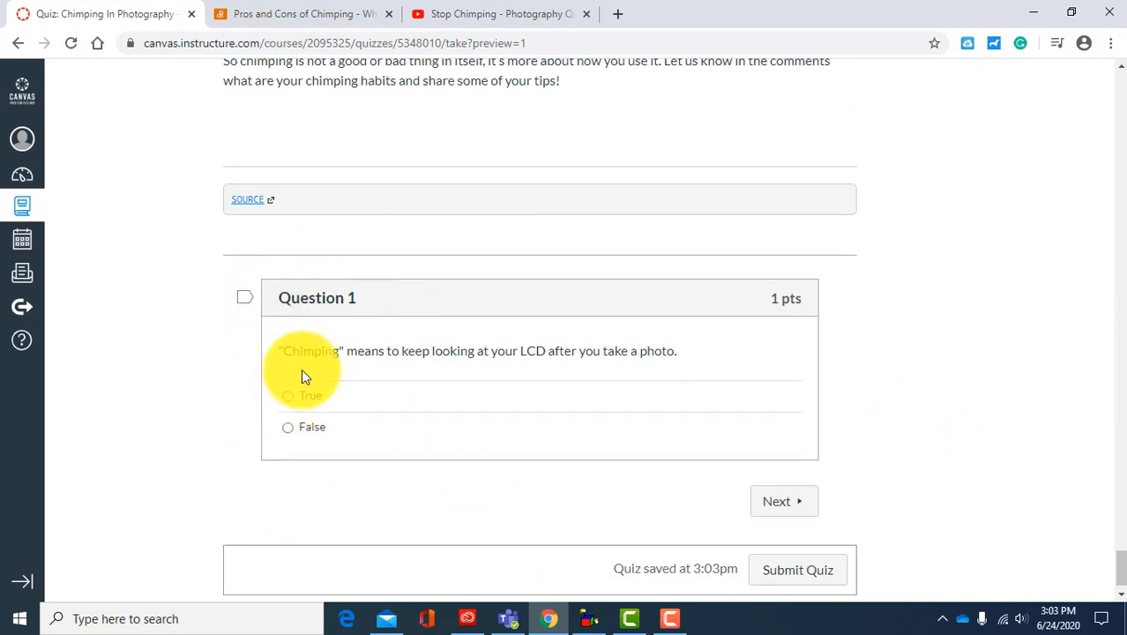
Step: Answer question 1 of the preview with True and question 2 with "Chimping will reduce the number of photos you can take on that battery charge."
click(291, 399)
click(773, 505)
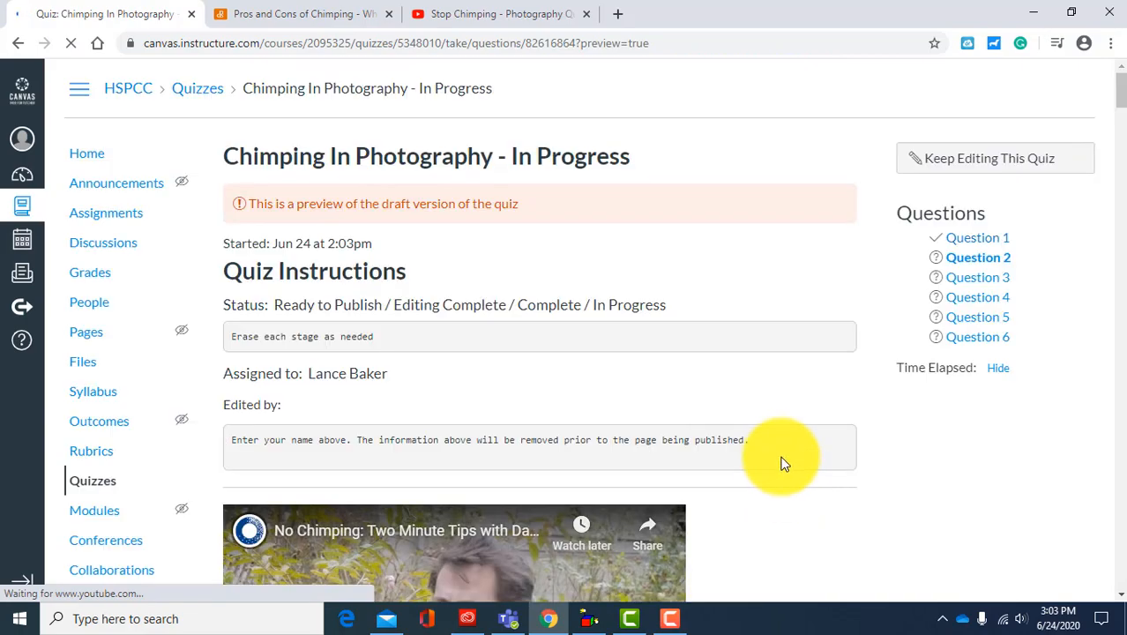
scroll(780, 458, down, 15)
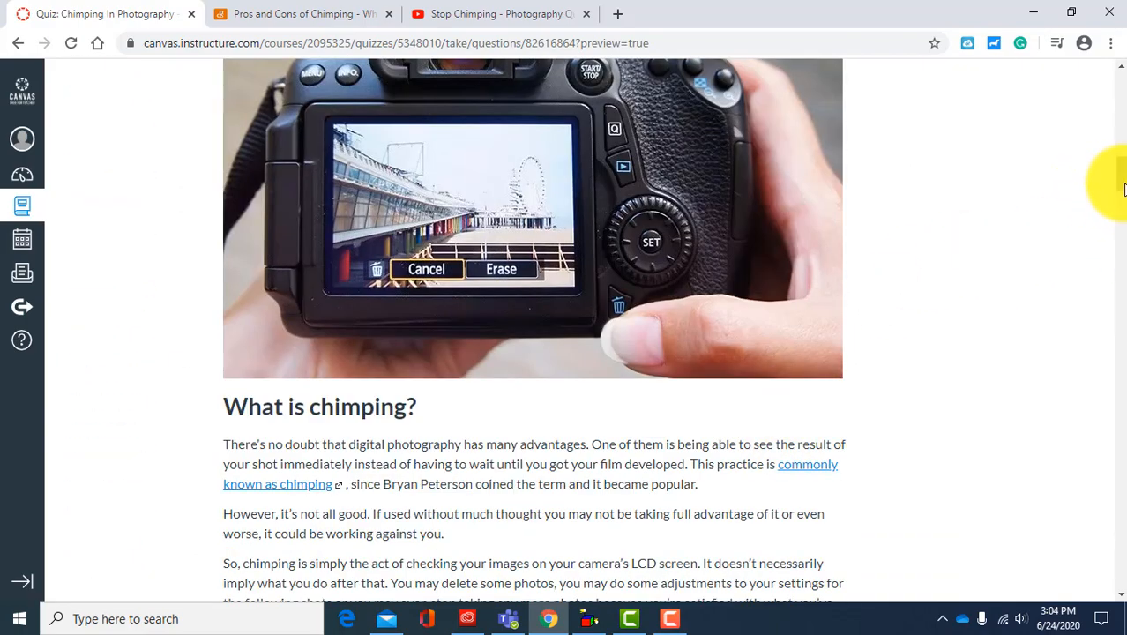
drag(1125, 184, 1122, 575)
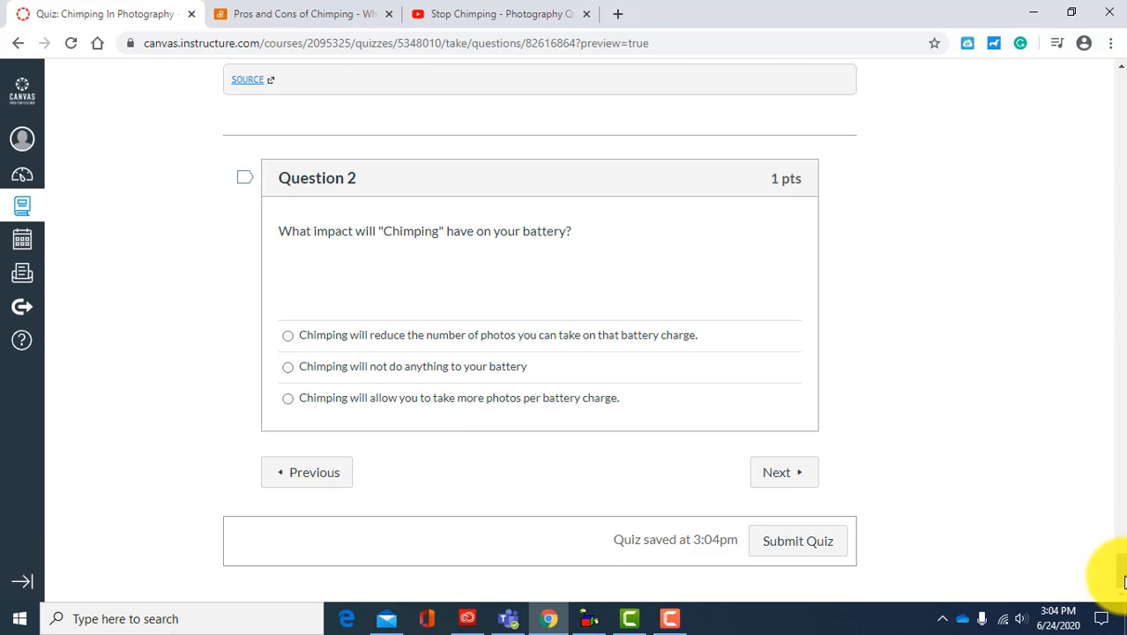
click(287, 338)
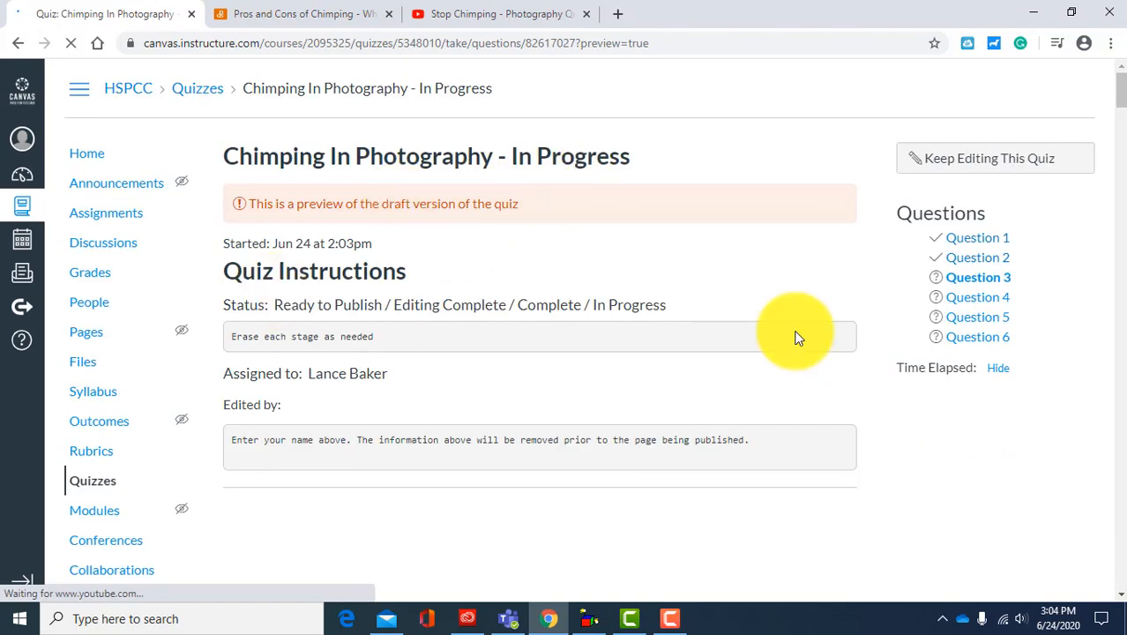
Step: Answer question 3 with the options about missing special or magic moments and being less focused on your subject, and advance to question 4
scroll(826, 342, down, 5)
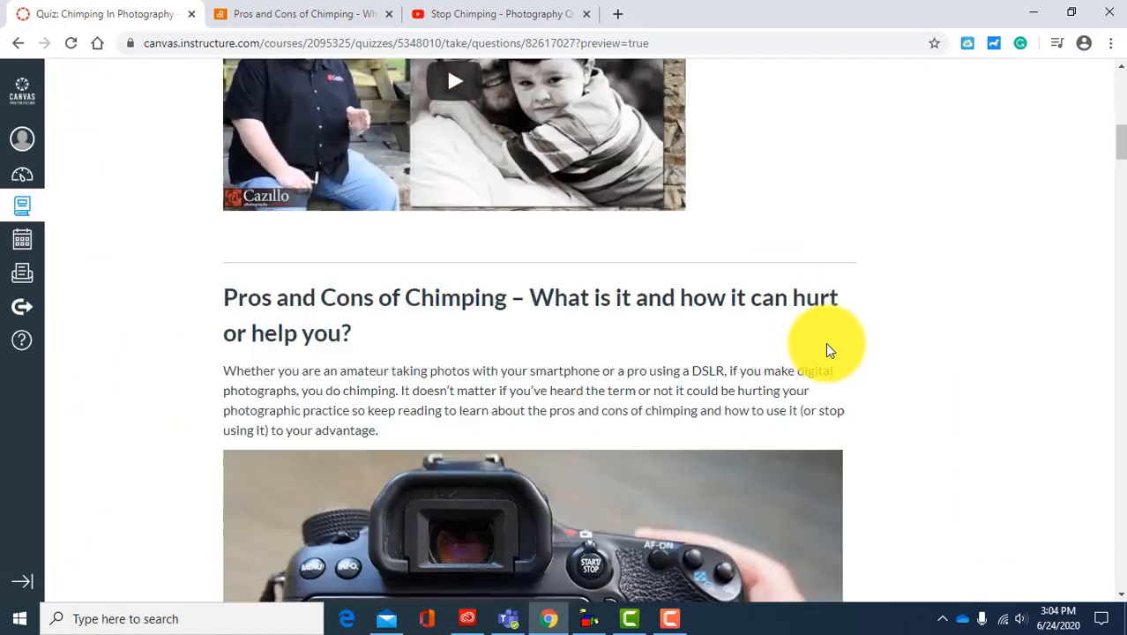
scroll(1117, 318, down, 8)
scroll(1117, 318, down, 10)
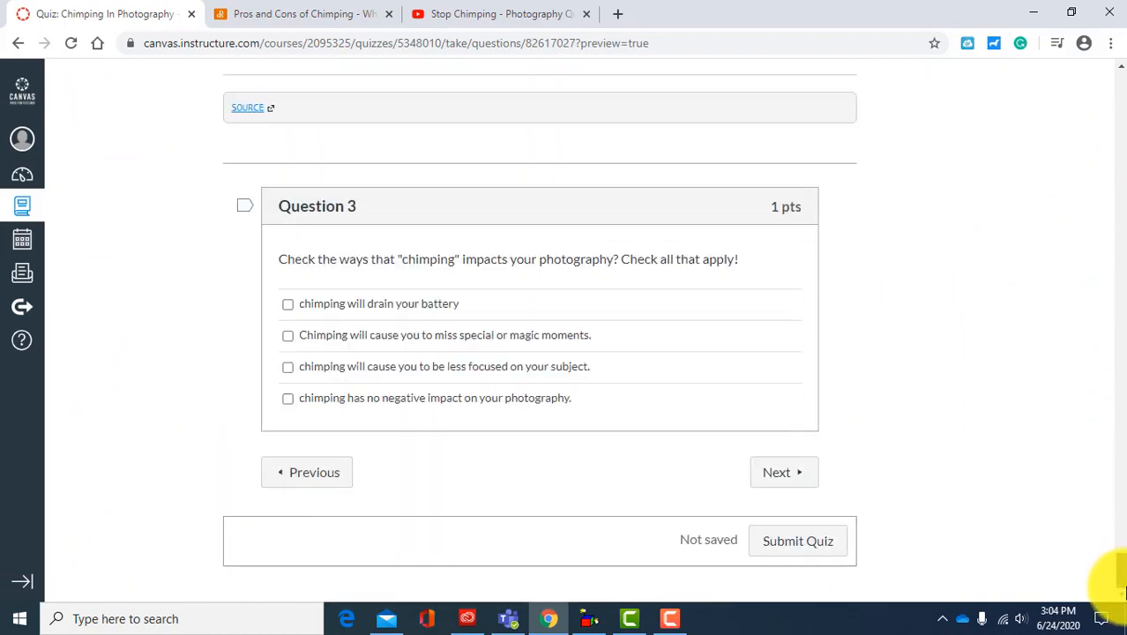
click(289, 335)
click(288, 367)
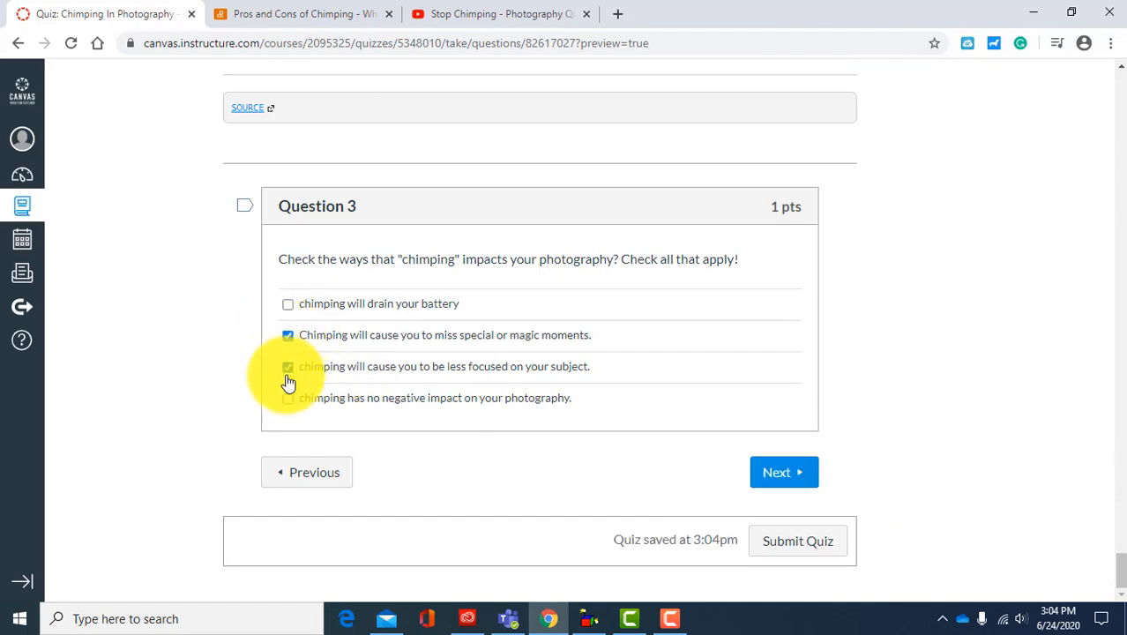
click(790, 480)
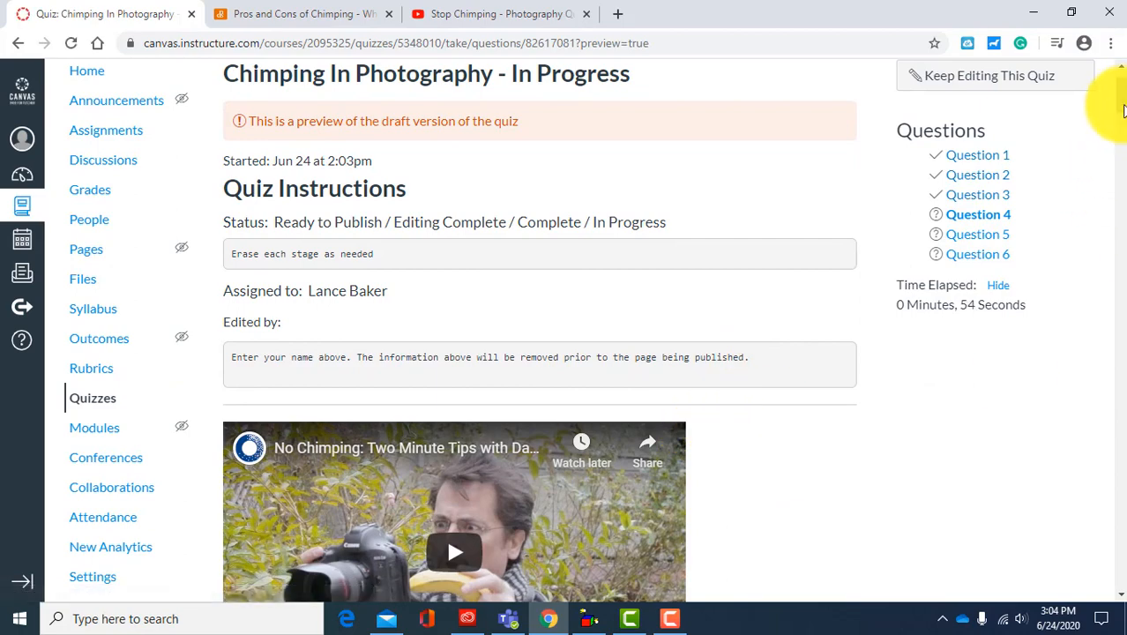
Step: For question 4, select the reason about a person blinking in a portrait and "There is never a reason to check the back of your screen."
drag(1123, 110, 1122, 629)
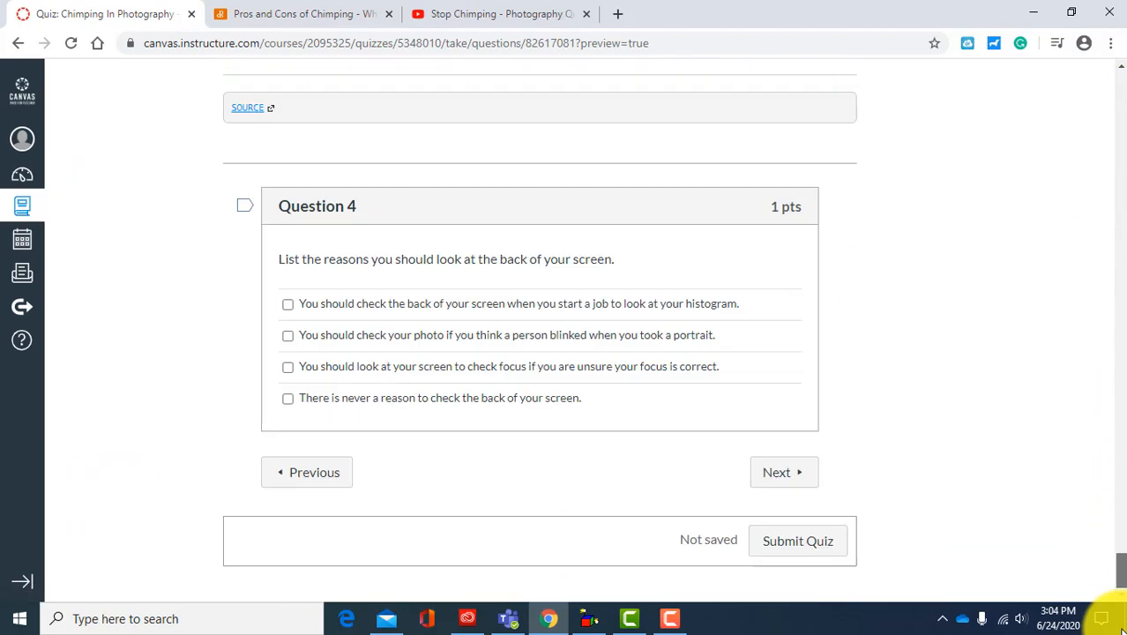
click(288, 338)
click(287, 398)
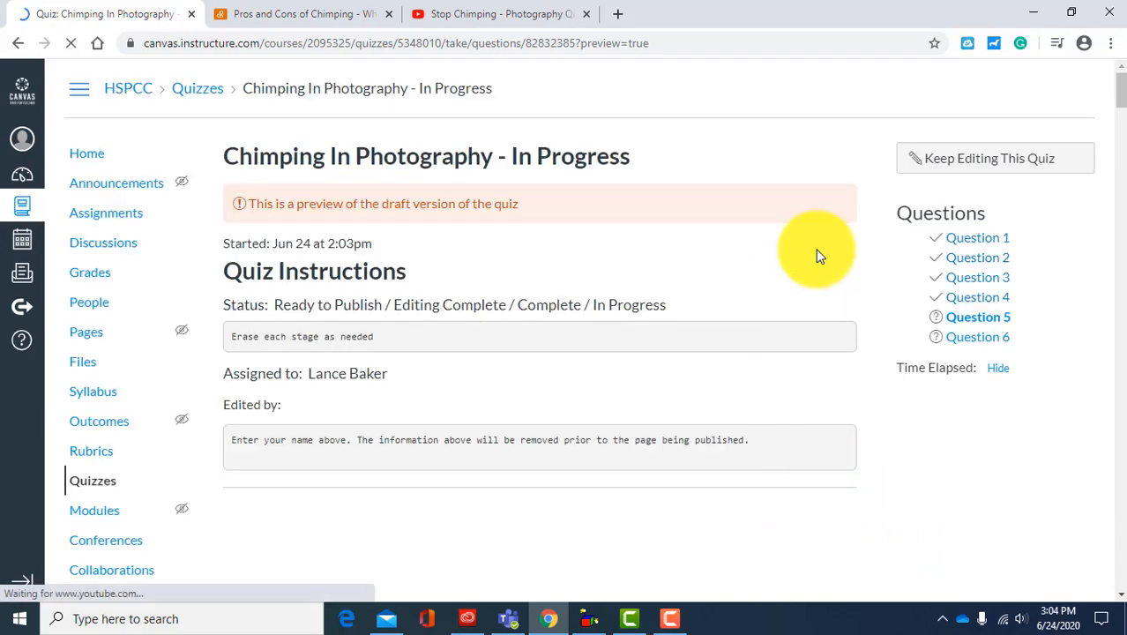
Step: Answer the nonsense-text question 5 with 100 and continue to question 6
drag(1124, 91, 1120, 572)
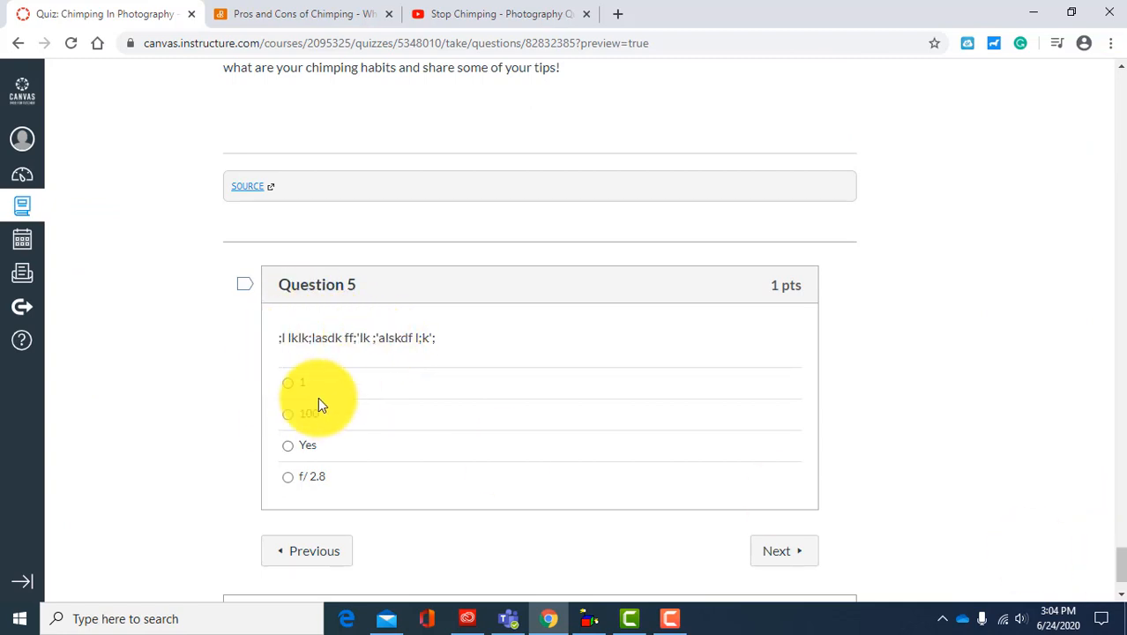
click(289, 414)
scroll(227, 333, down, 1)
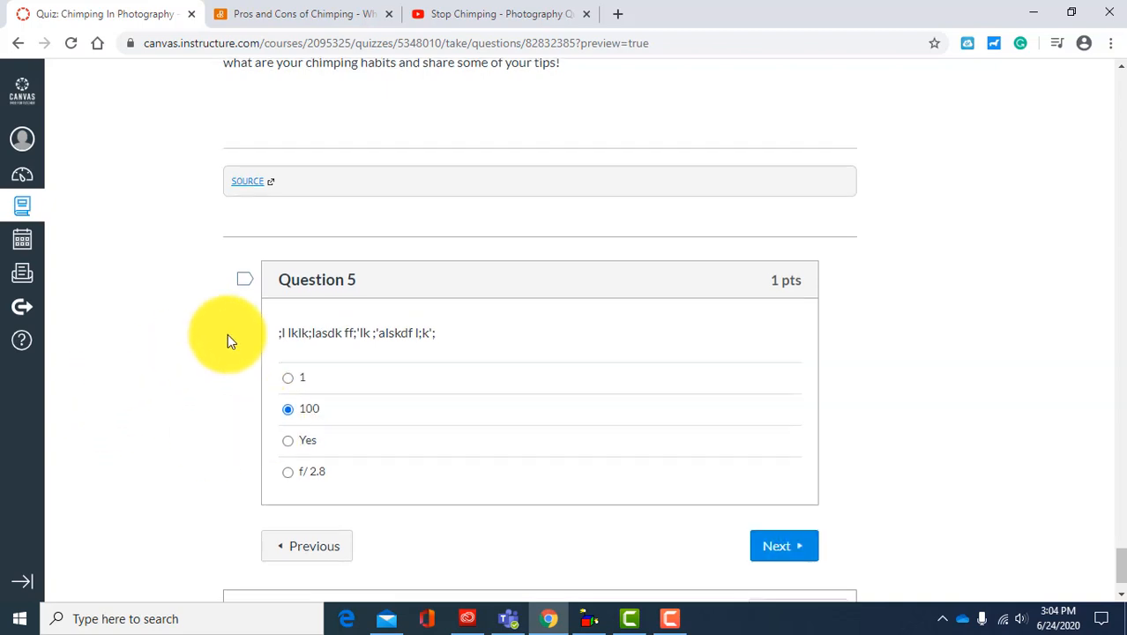
click(777, 477)
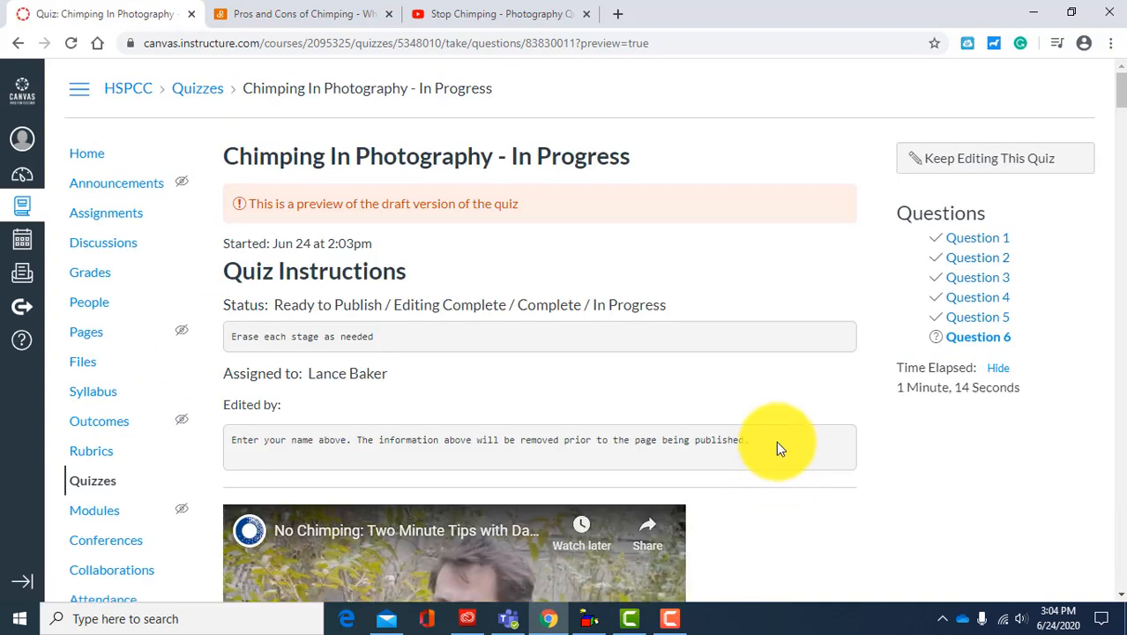
Step: Answer question 6 with "with film cameras" and submit the preview attempt
scroll(850, 385, down, 15)
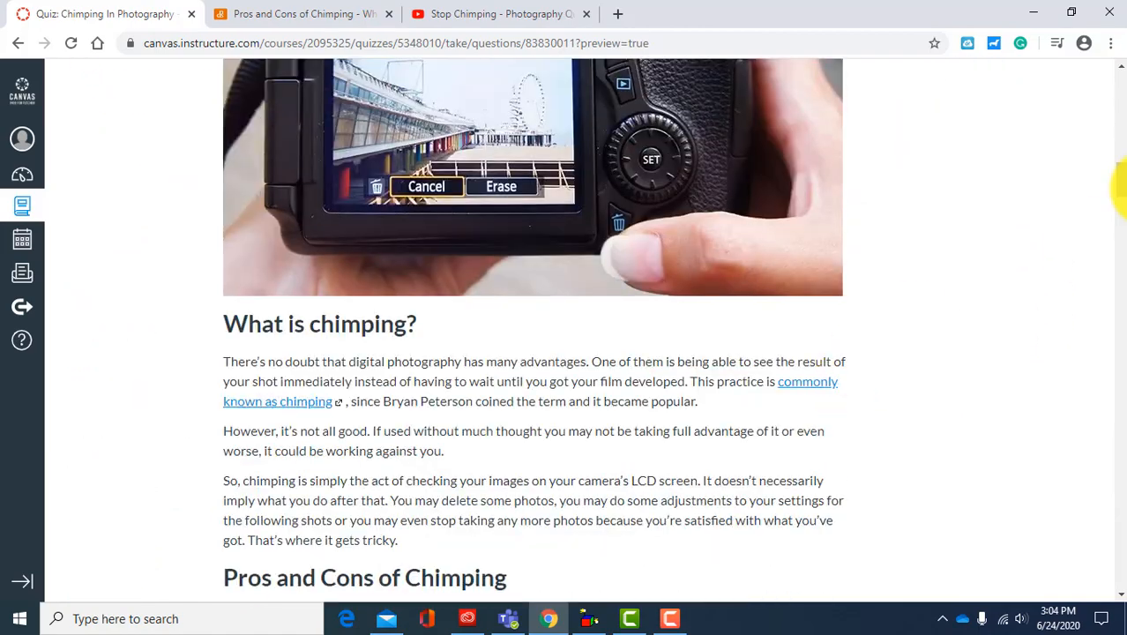
drag(1121, 199, 1077, 568)
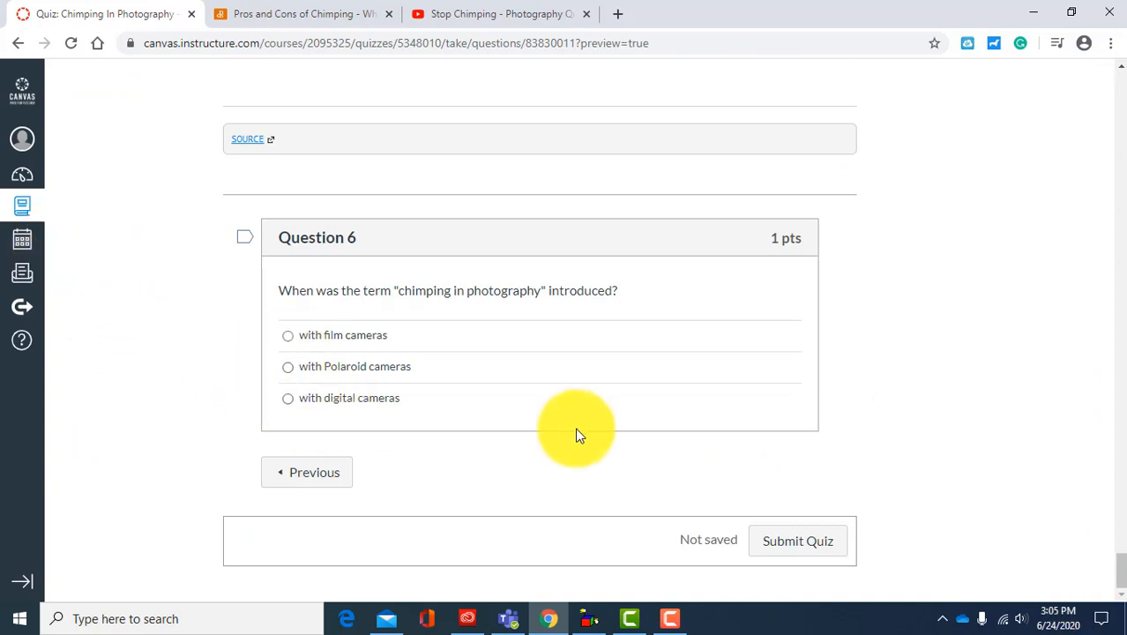
click(292, 336)
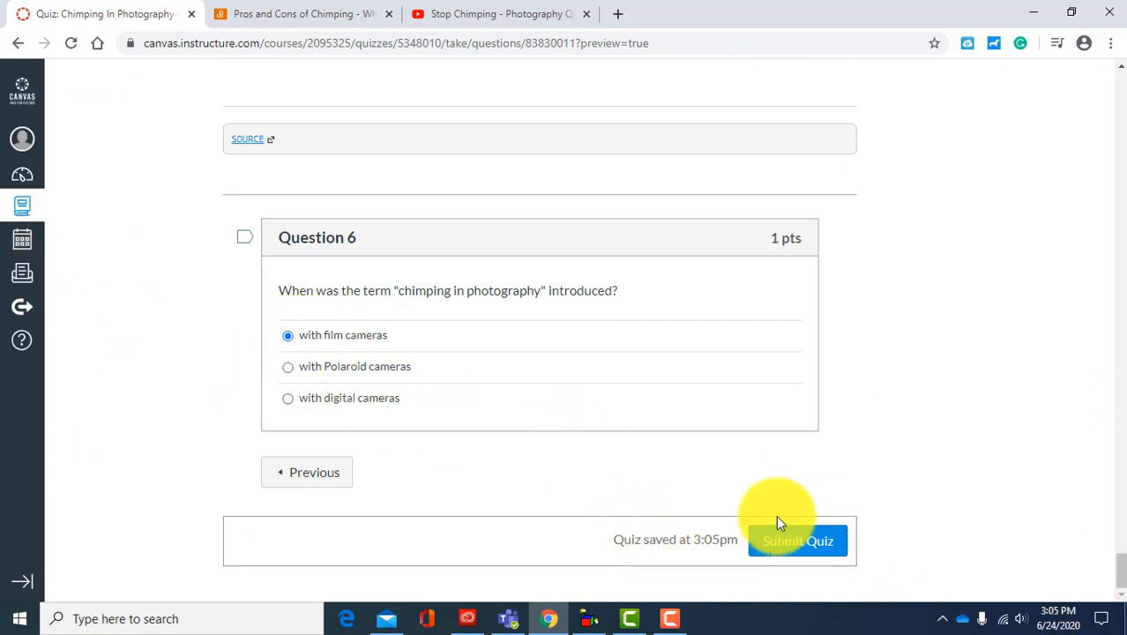
click(802, 551)
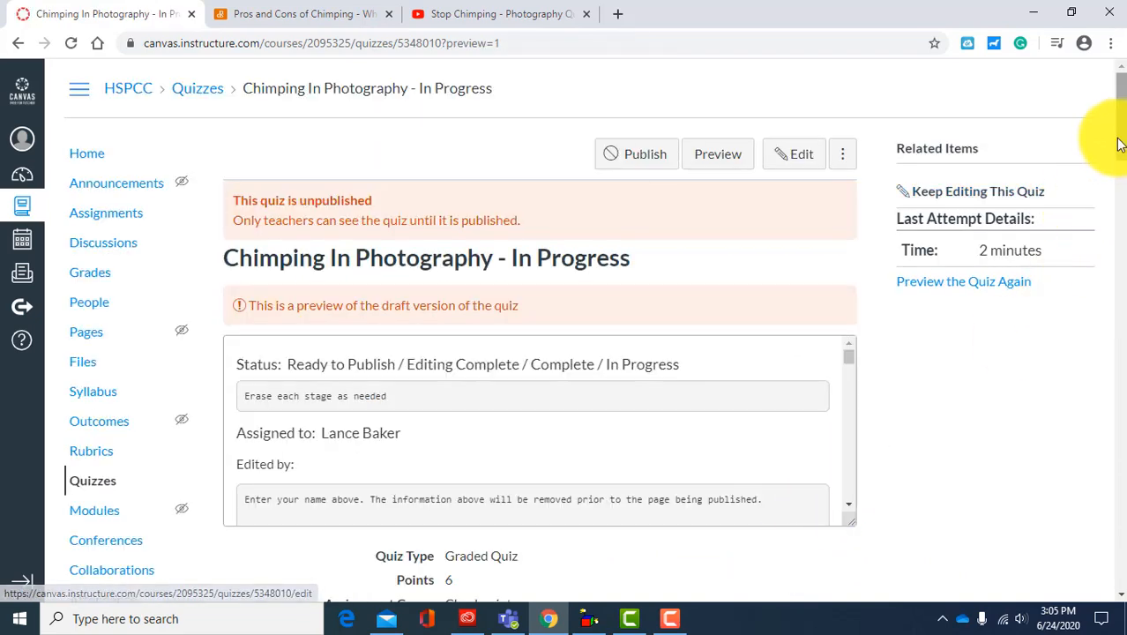
Step: Review the graded attempt down to question 6, checking the feedback comment on the film cameras answer
scroll(1117, 150, down, 1)
scroll(1115, 145, up, 1)
scroll(1116, 264, down, 5)
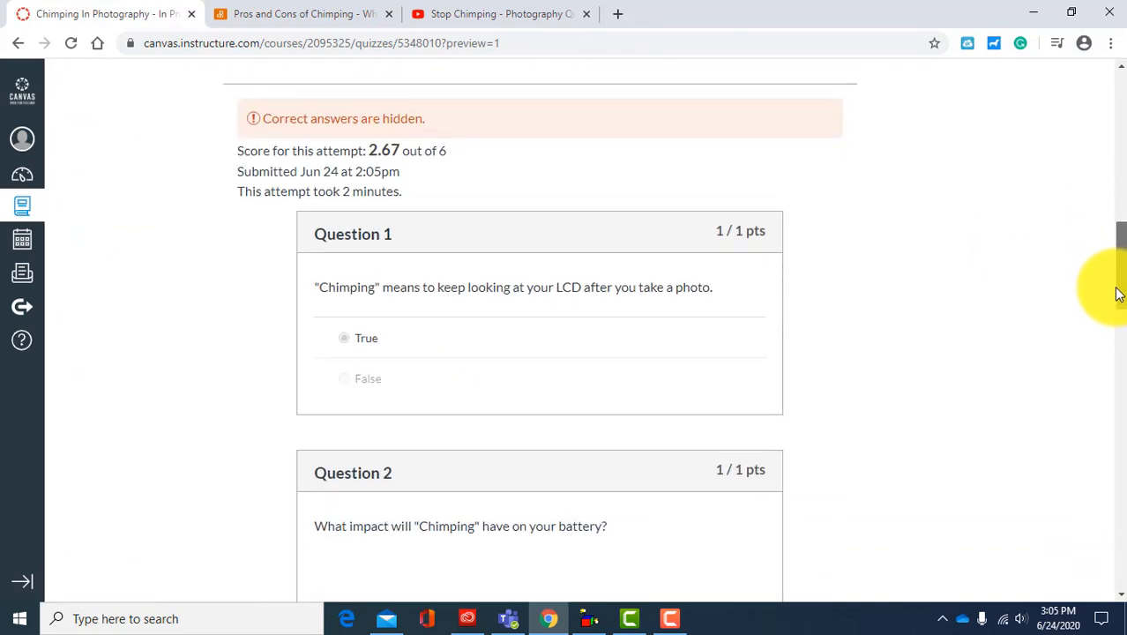
drag(1117, 289, 1118, 606)
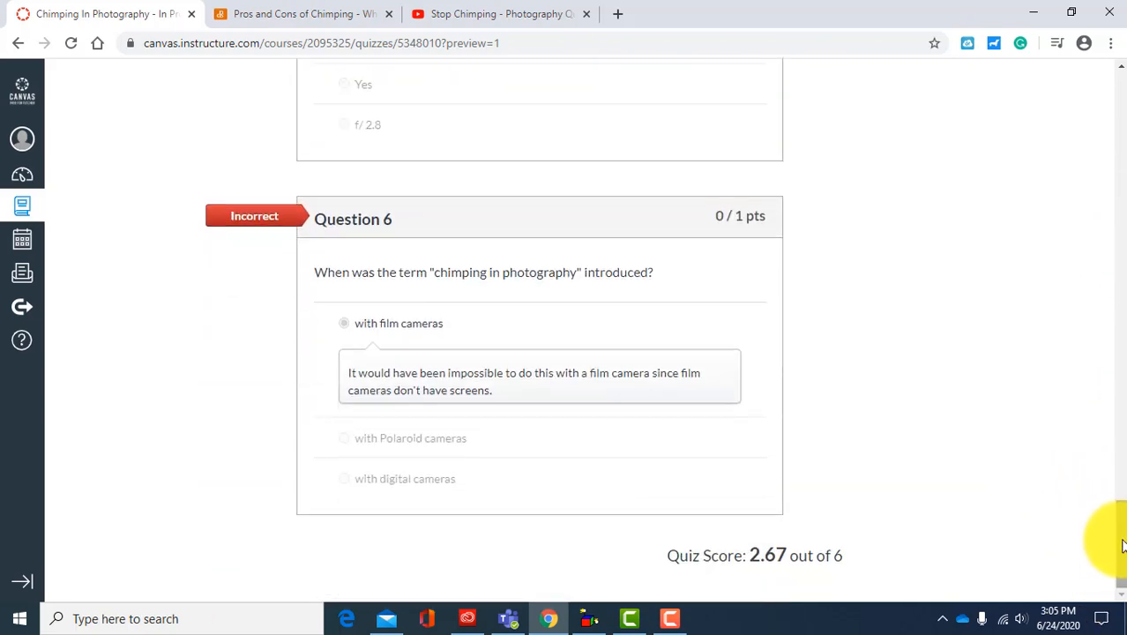
drag(1109, 536, 1120, 22)
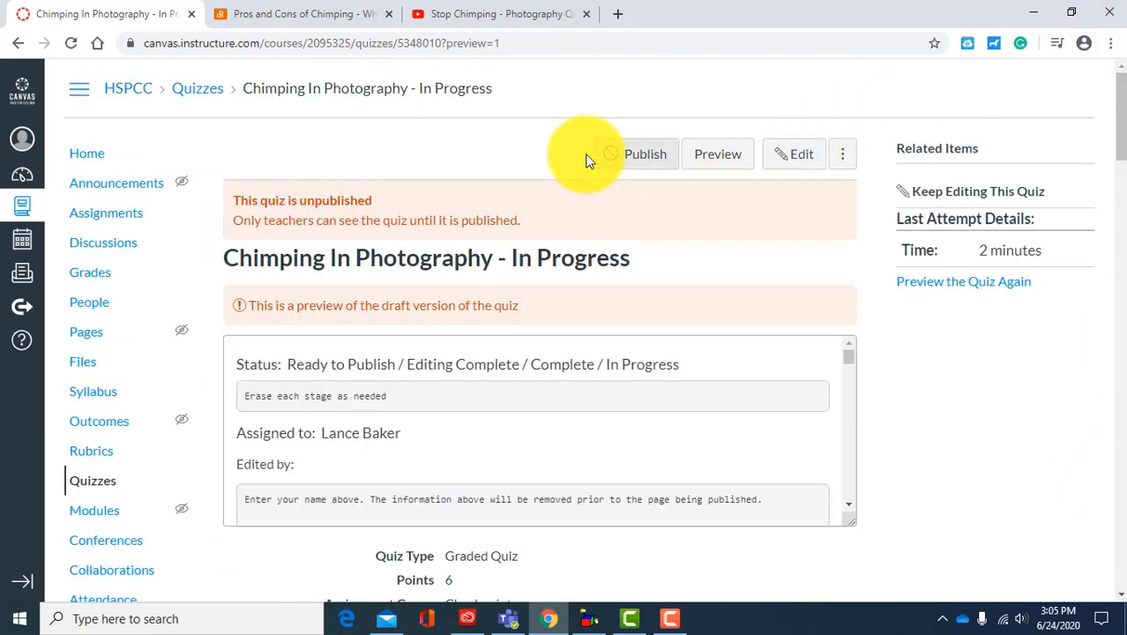
Step: Reopen the quiz for editing and replace the nonsense text of the fifth question with "Change the question."
click(783, 156)
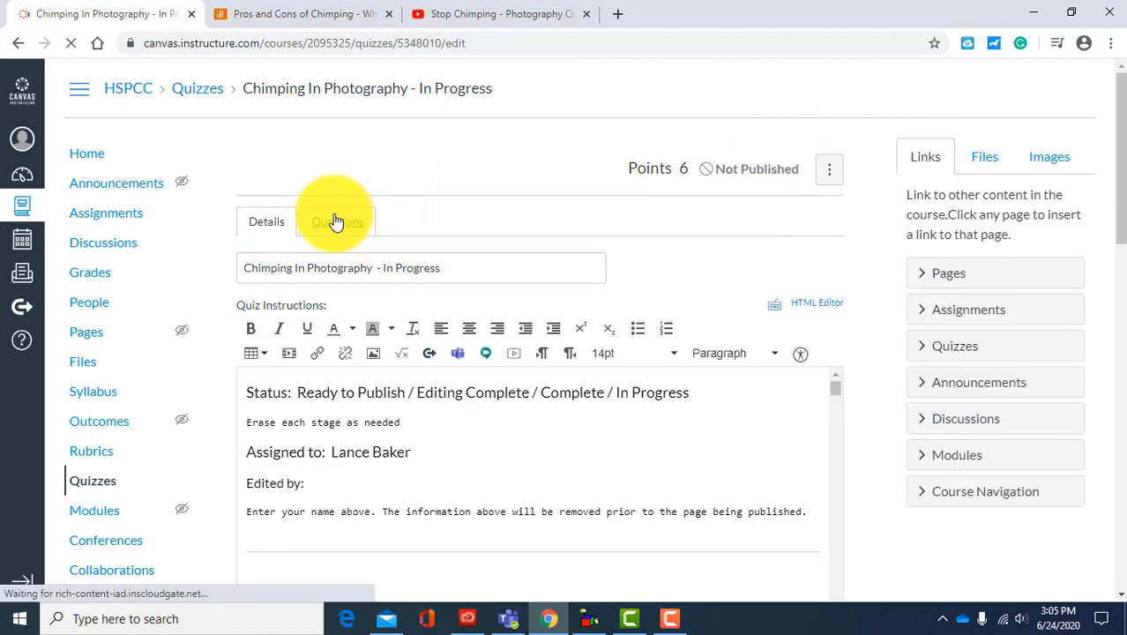
click(337, 221)
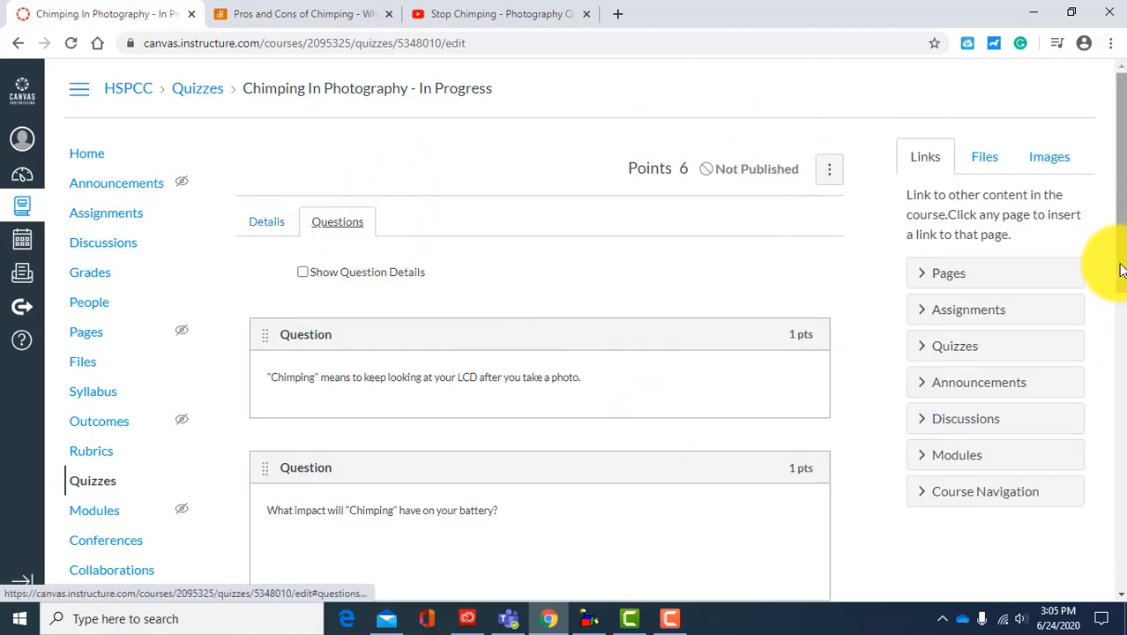
drag(1120, 265, 1124, 512)
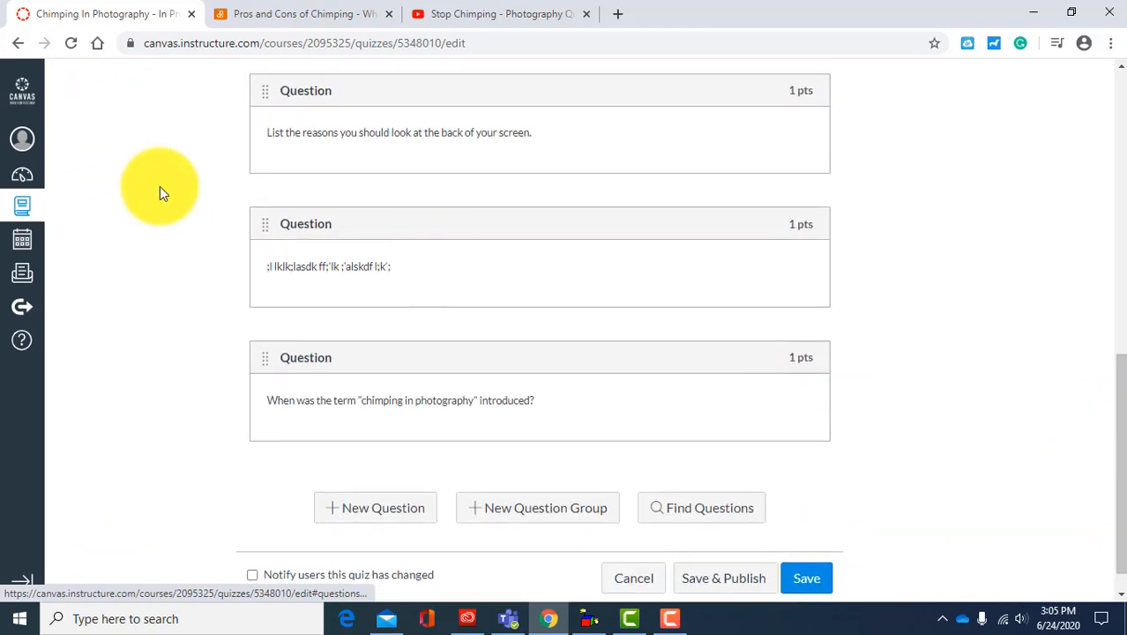
click(799, 257)
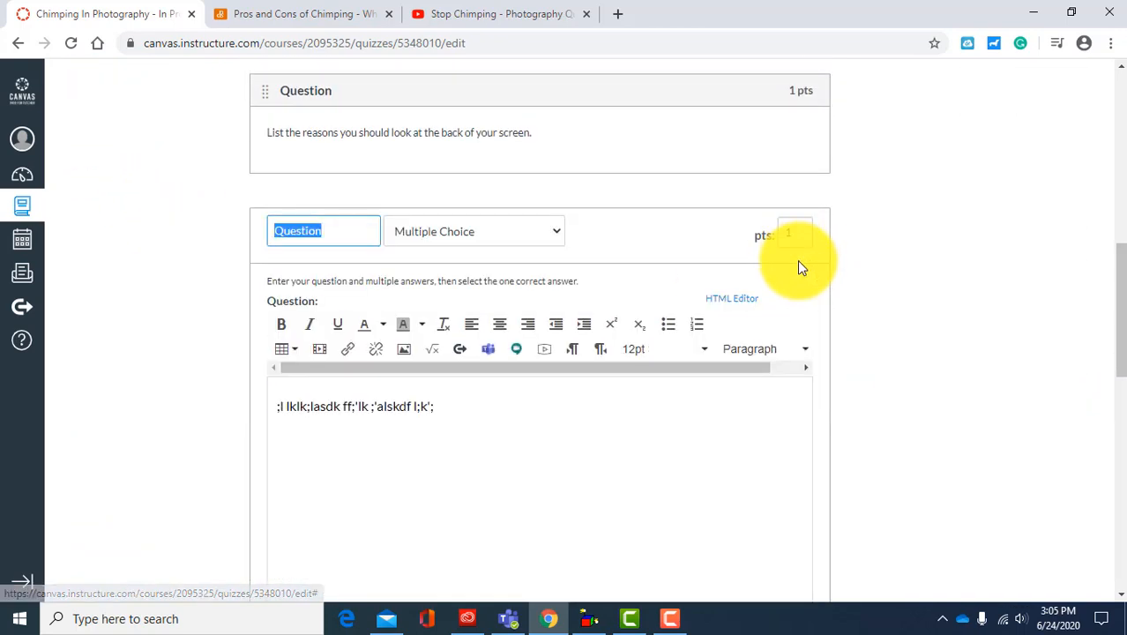
drag(458, 404, 166, 383)
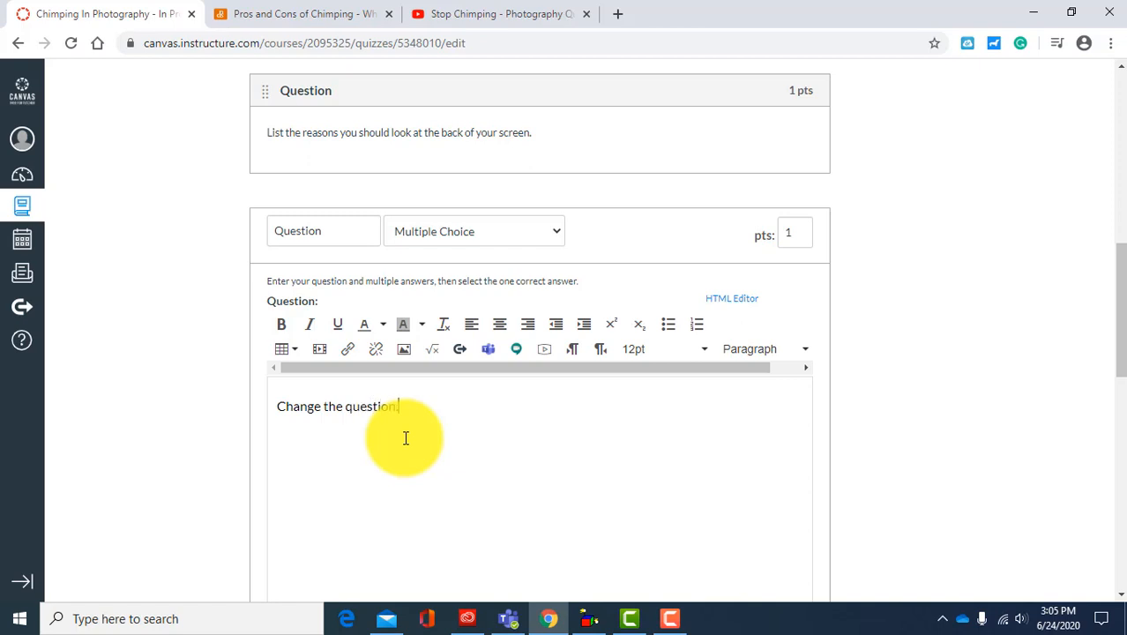
scroll(911, 334, down, 8)
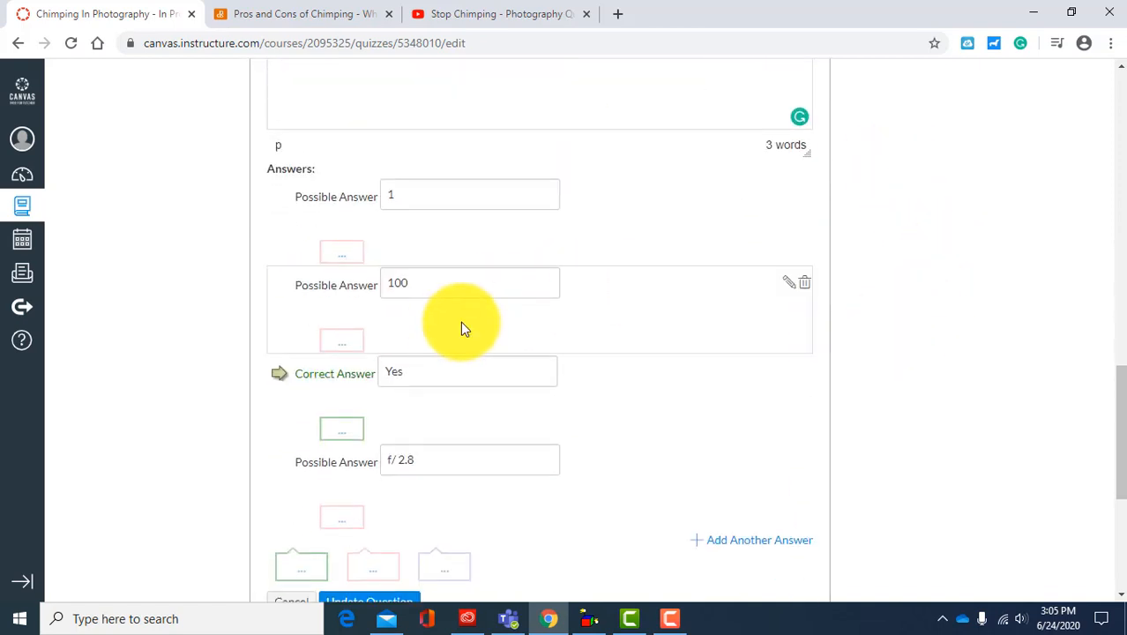
Step: Update the edited fifth question and save the quiz
scroll(445, 334, down, 1)
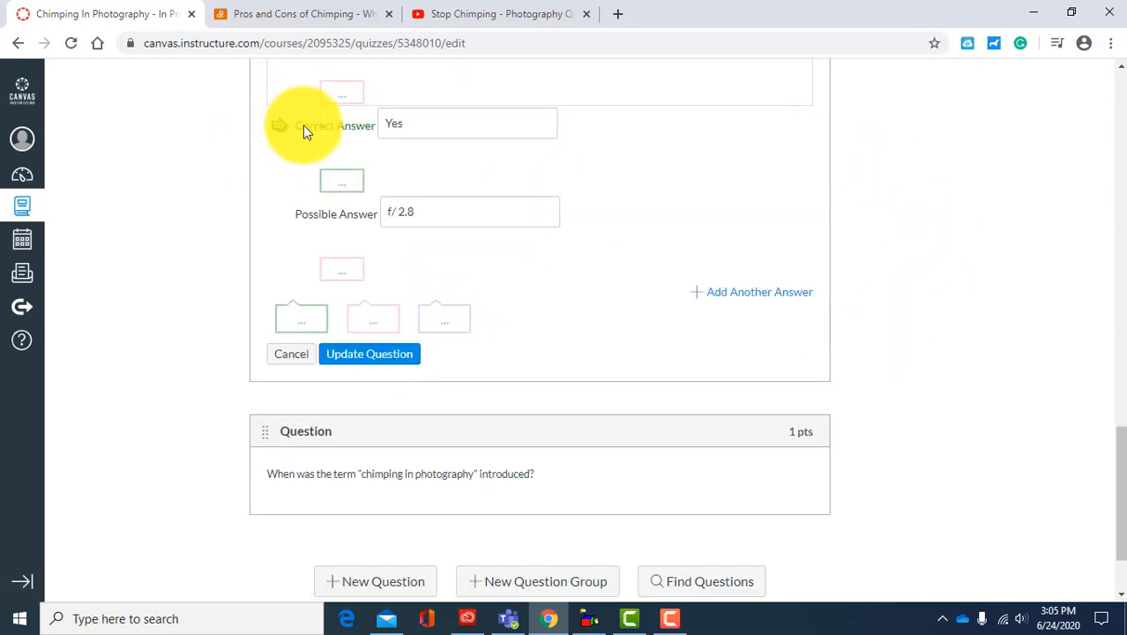
click(380, 361)
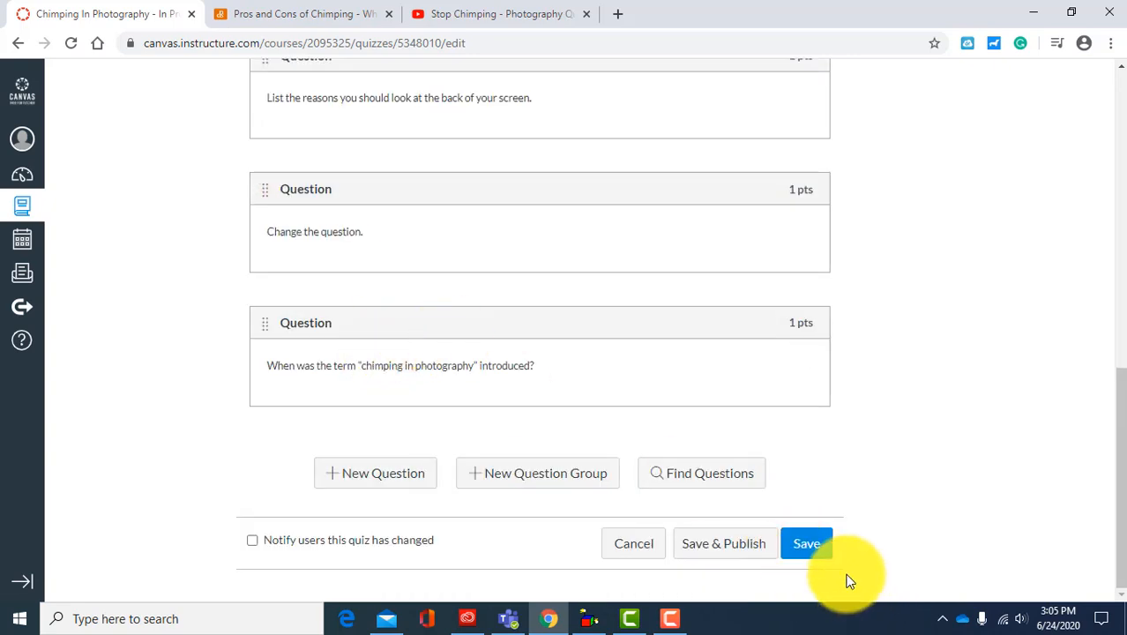
click(818, 550)
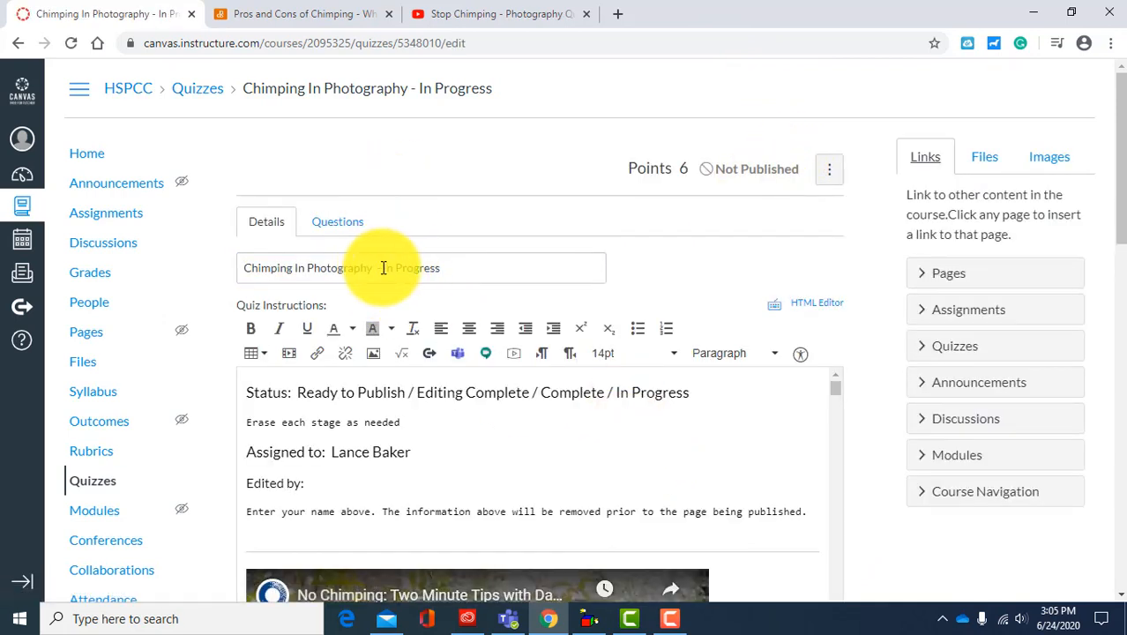
Step: Retitle the quiz "Chimping In Photography -Complete" and remove "/ In Progress" from the status line of its instructions, saving the quiz
drag(383, 268, 458, 268)
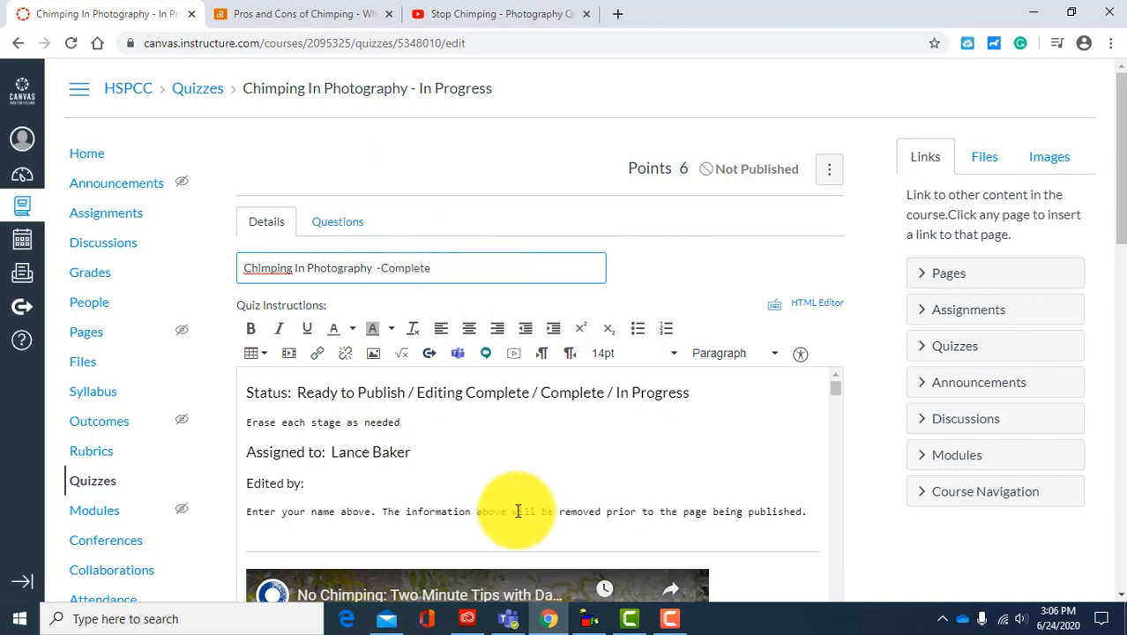
drag(605, 393, 716, 398)
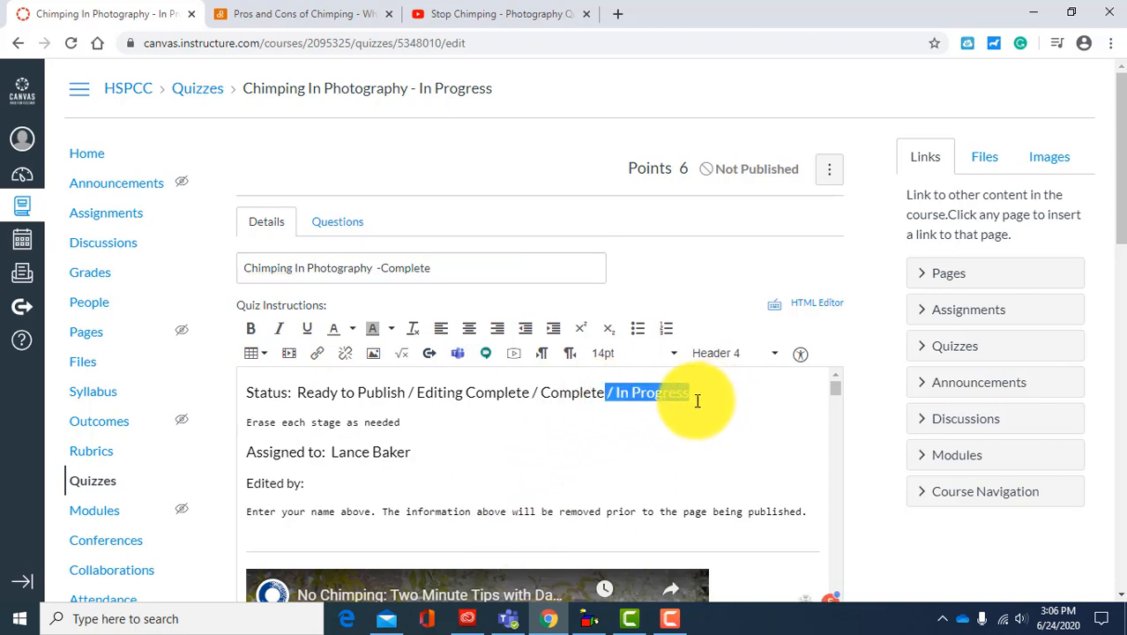
key(BackSpace)
scroll(811, 499, down, 3)
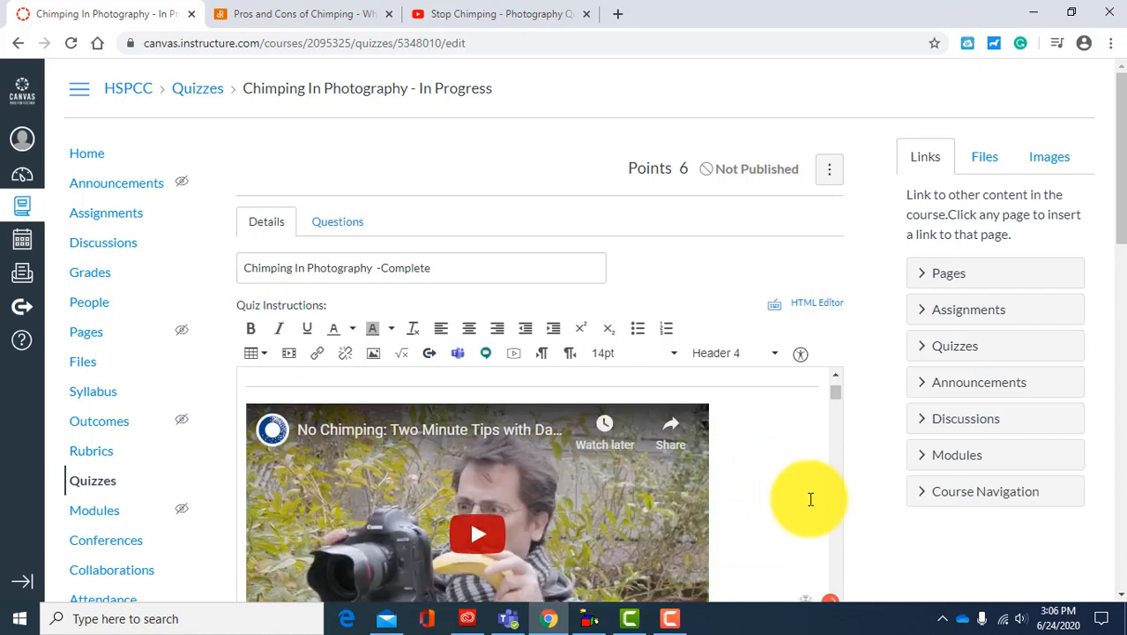
scroll(498, 377, up, 2)
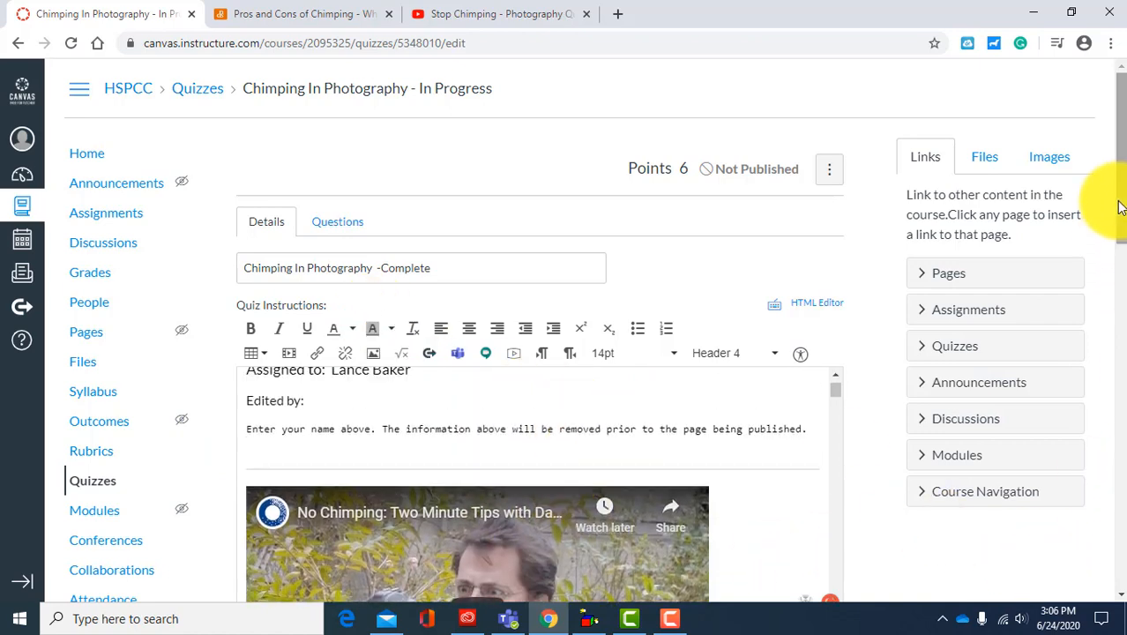
drag(1119, 205, 1114, 542)
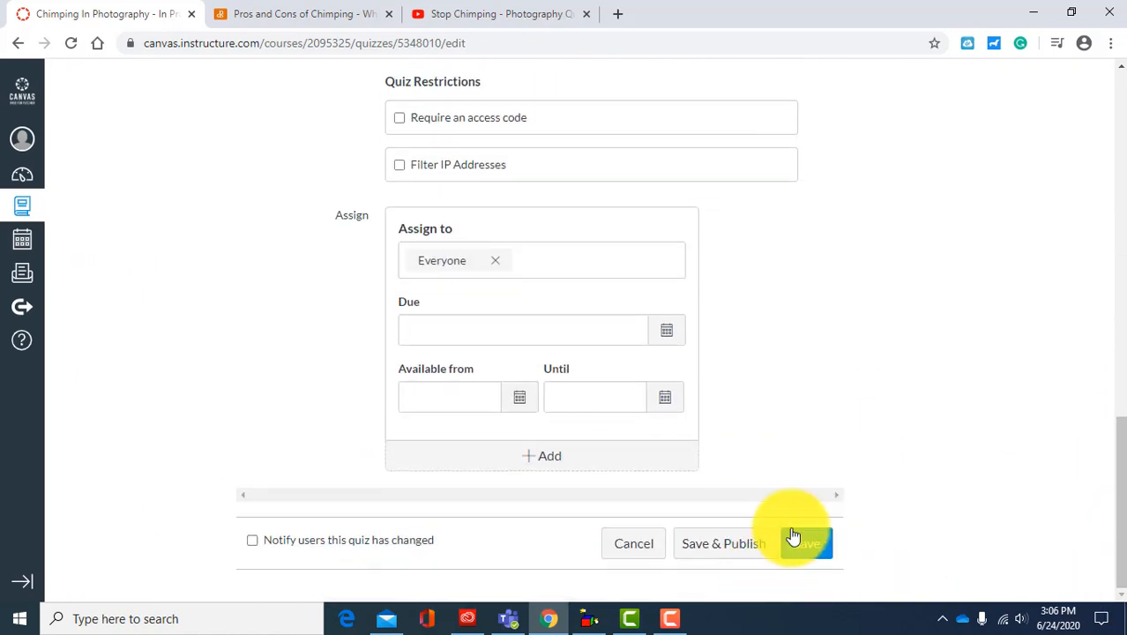
click(794, 538)
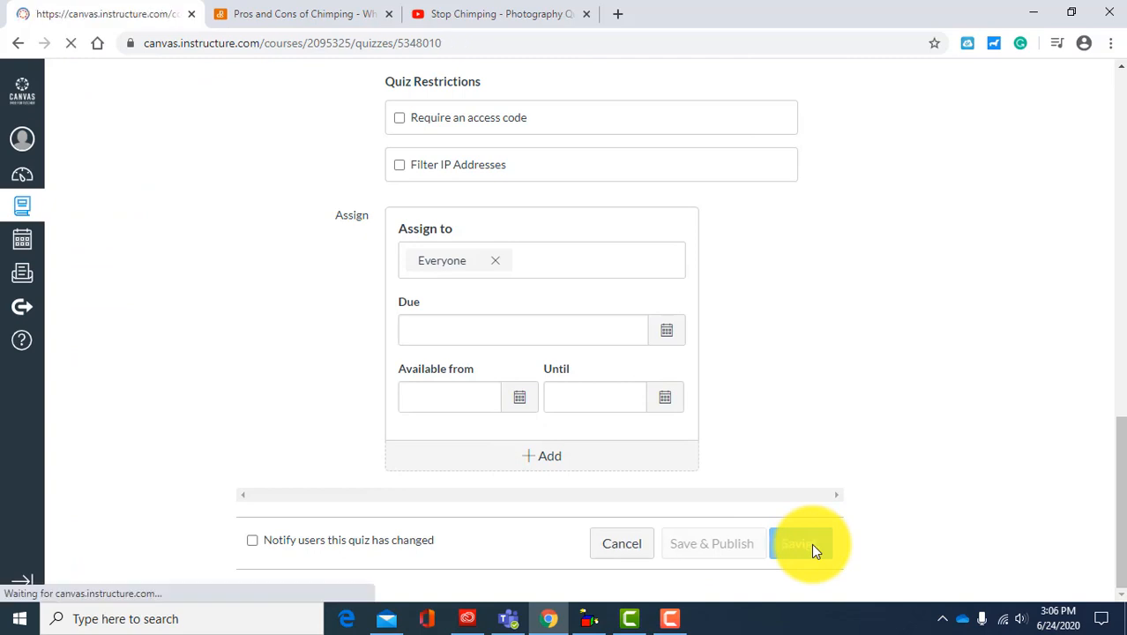